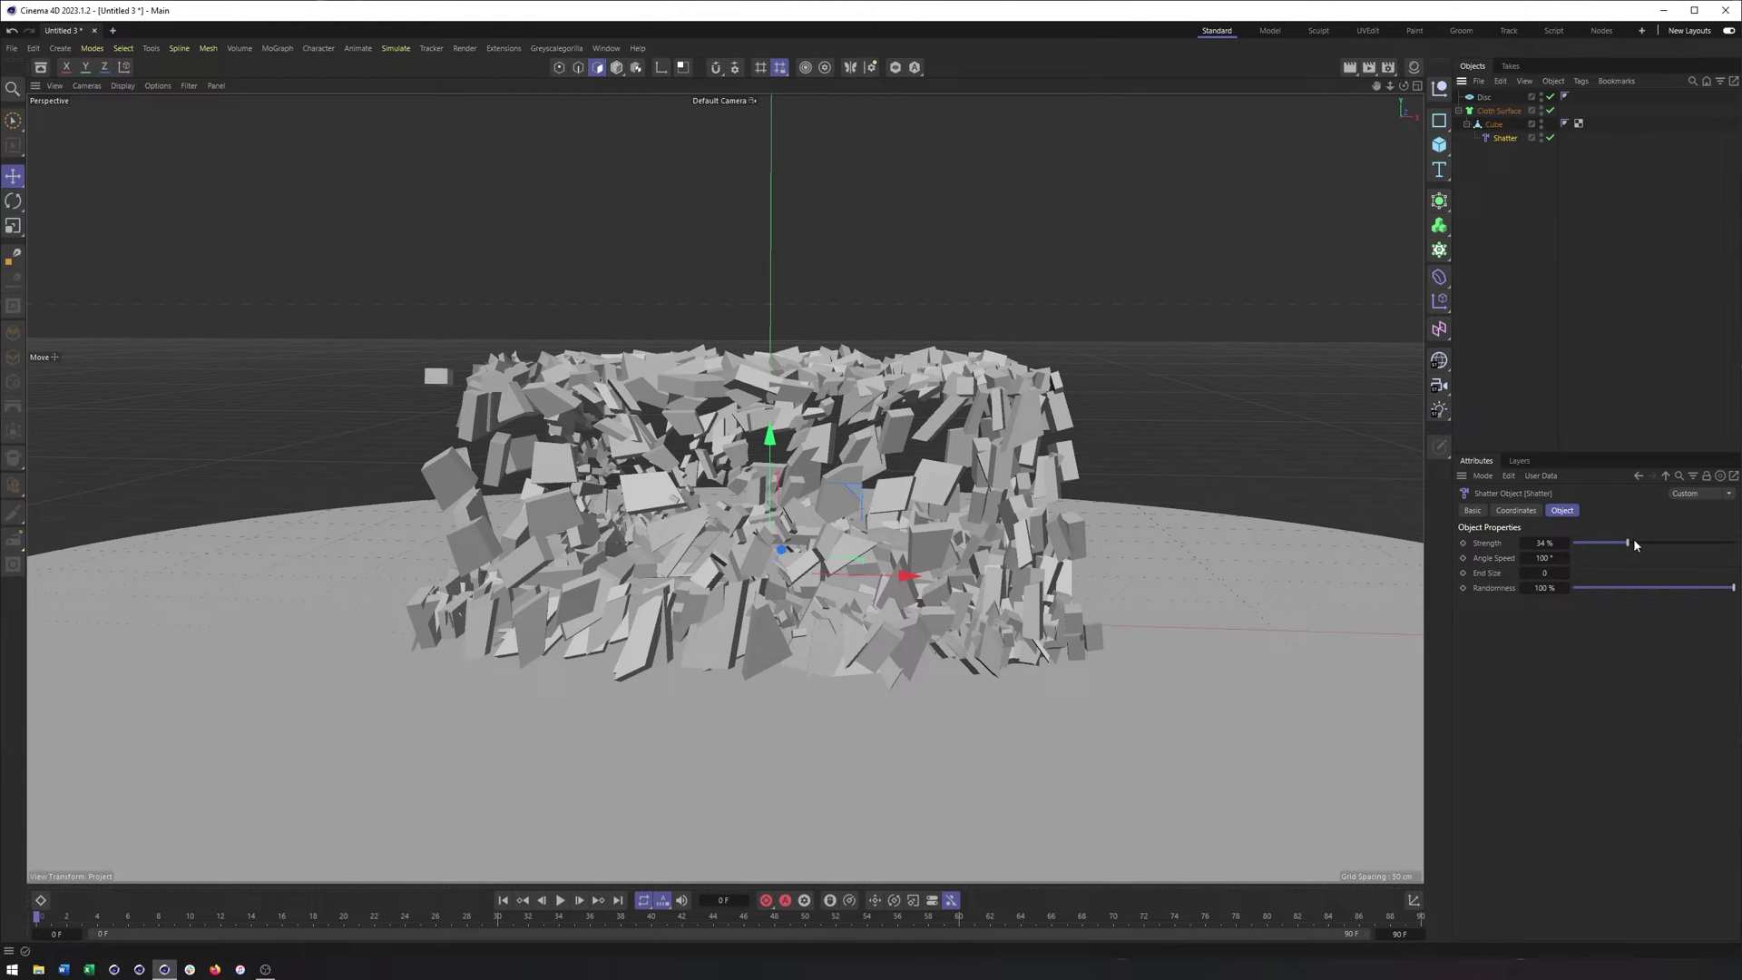
Step: Test Shatter Strength at 95%, then return it to 0% so the cube is whole
drag(1629, 549, 1573, 547)
scroll(992, 589, down, 5)
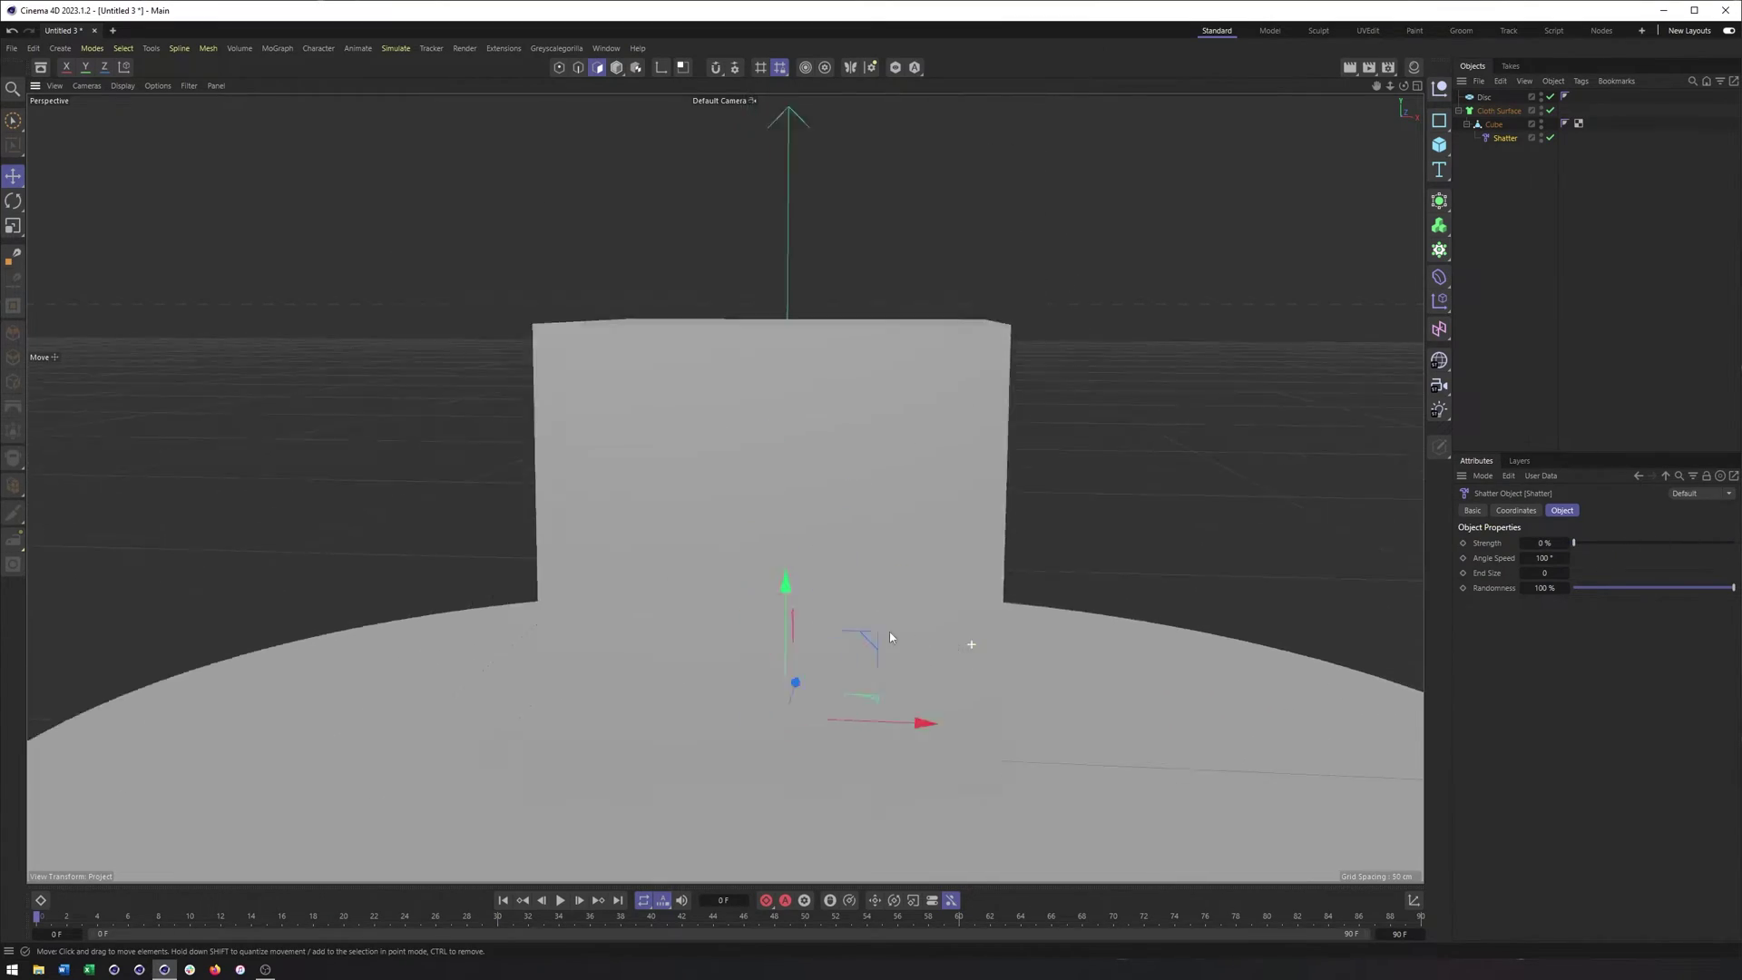
Step: Start a new scene, add a default 200 cm cube, and orbit to view its front and right side
click(113, 30)
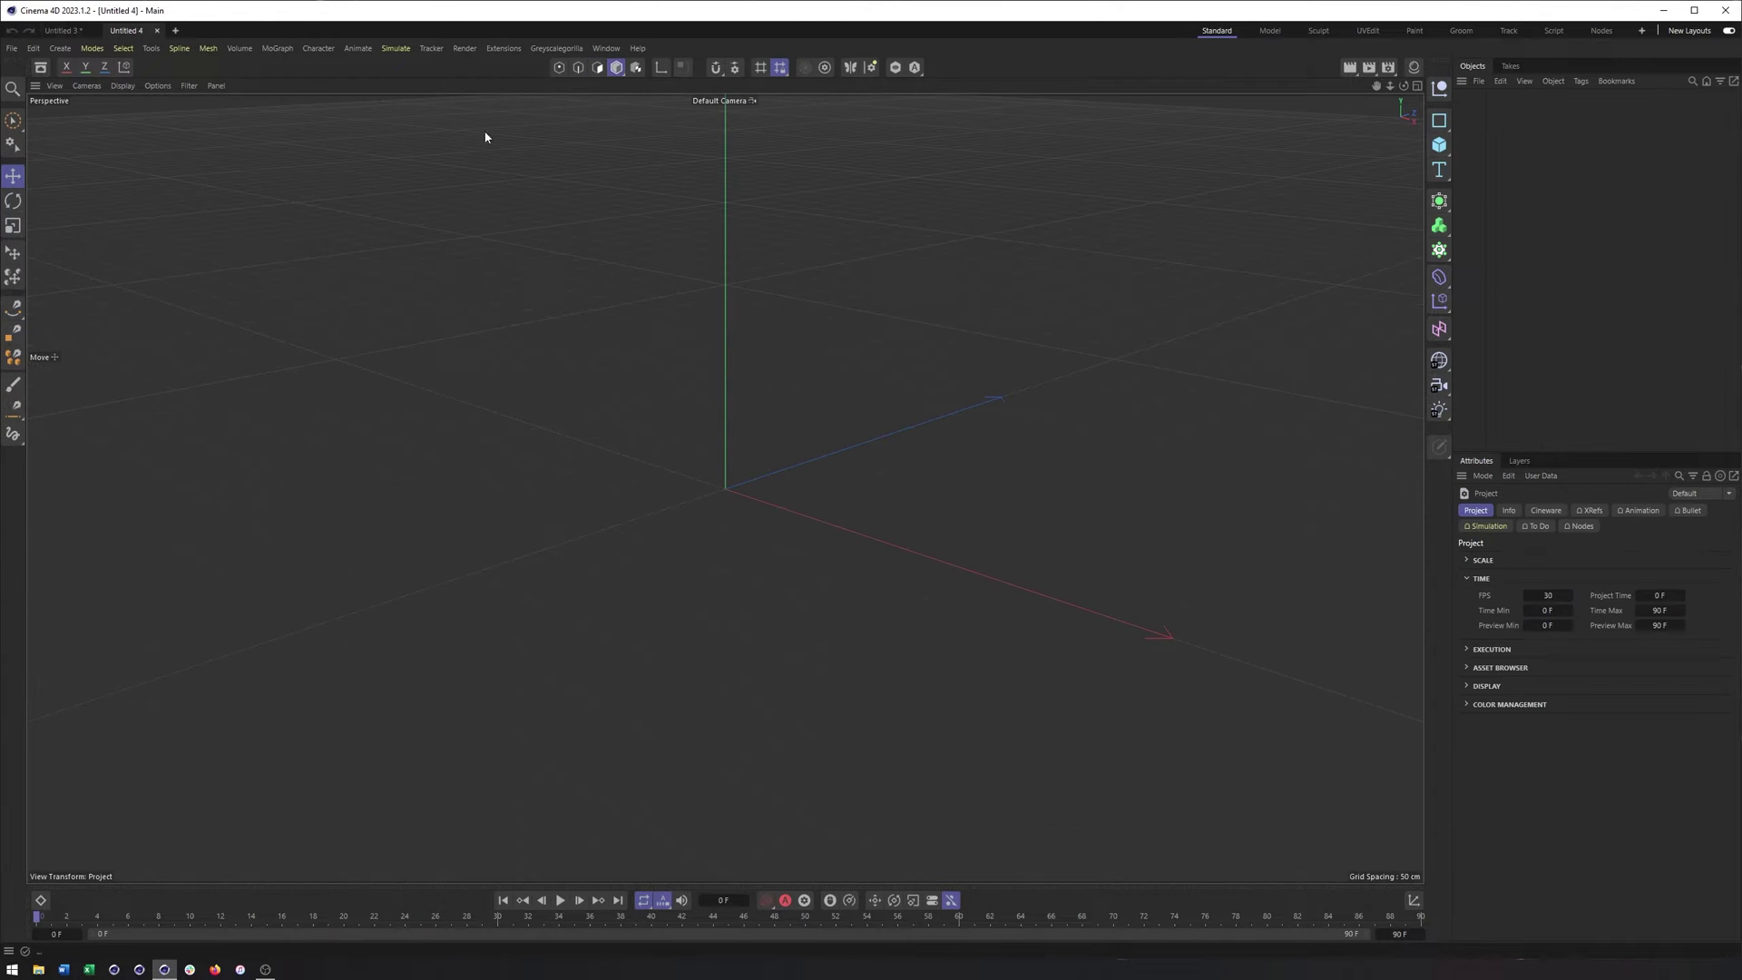
click(1442, 147)
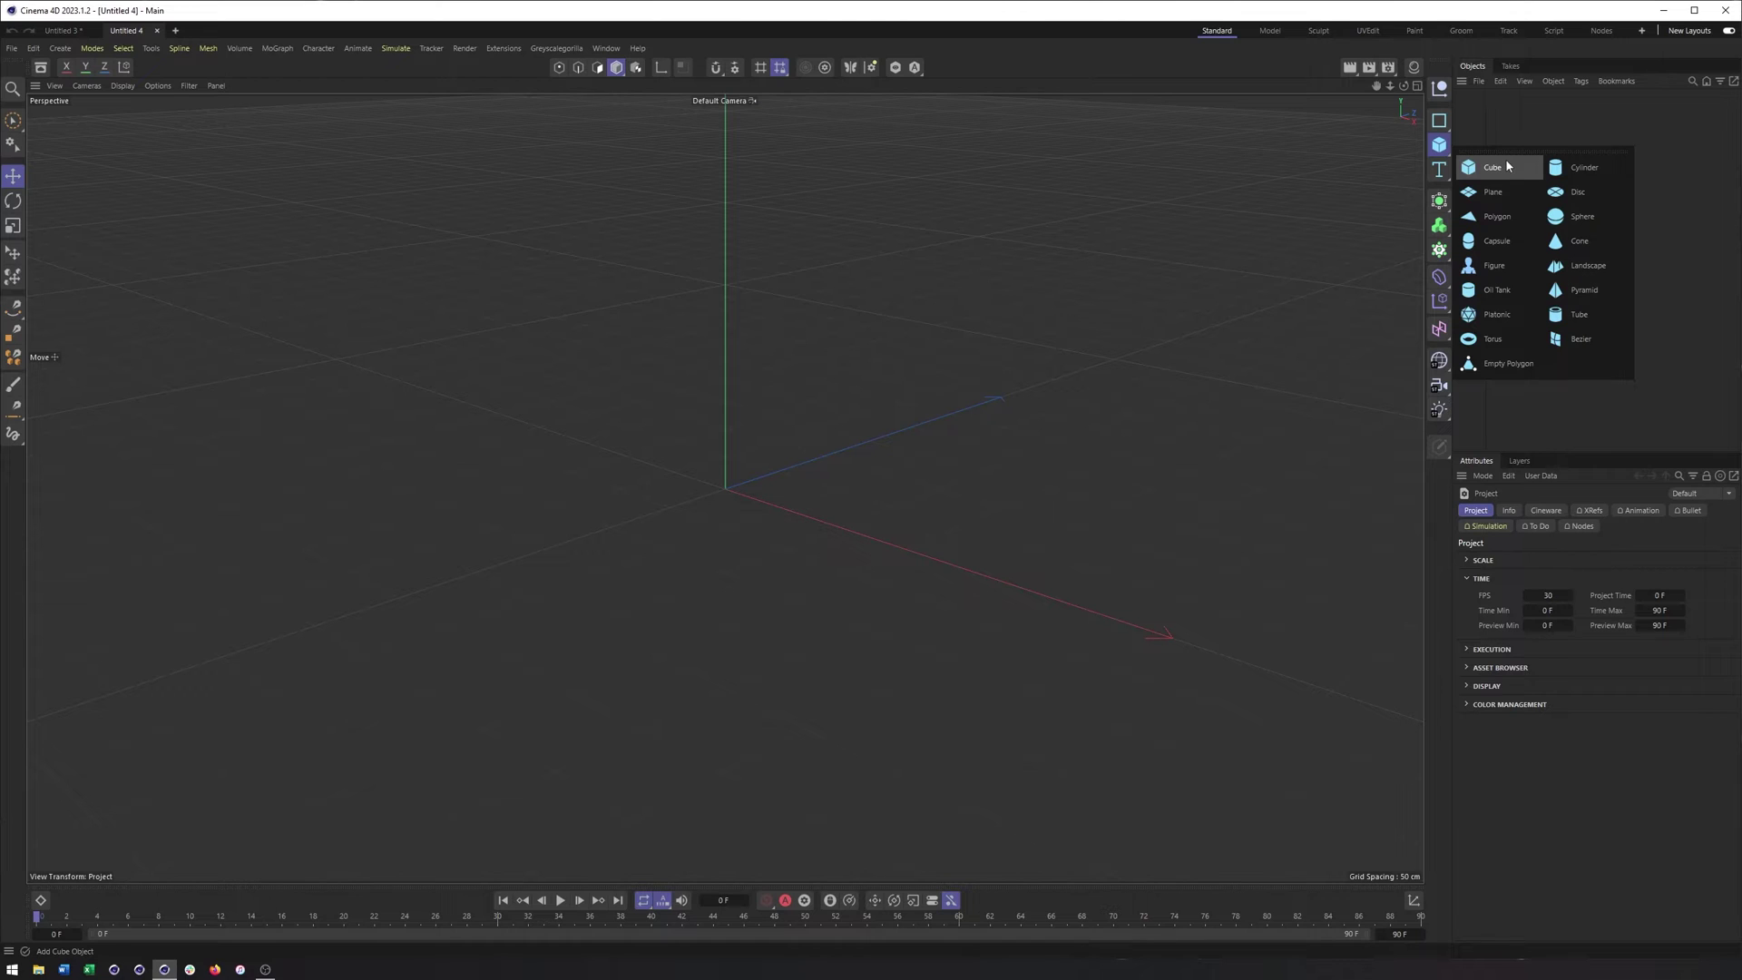
click(1508, 165)
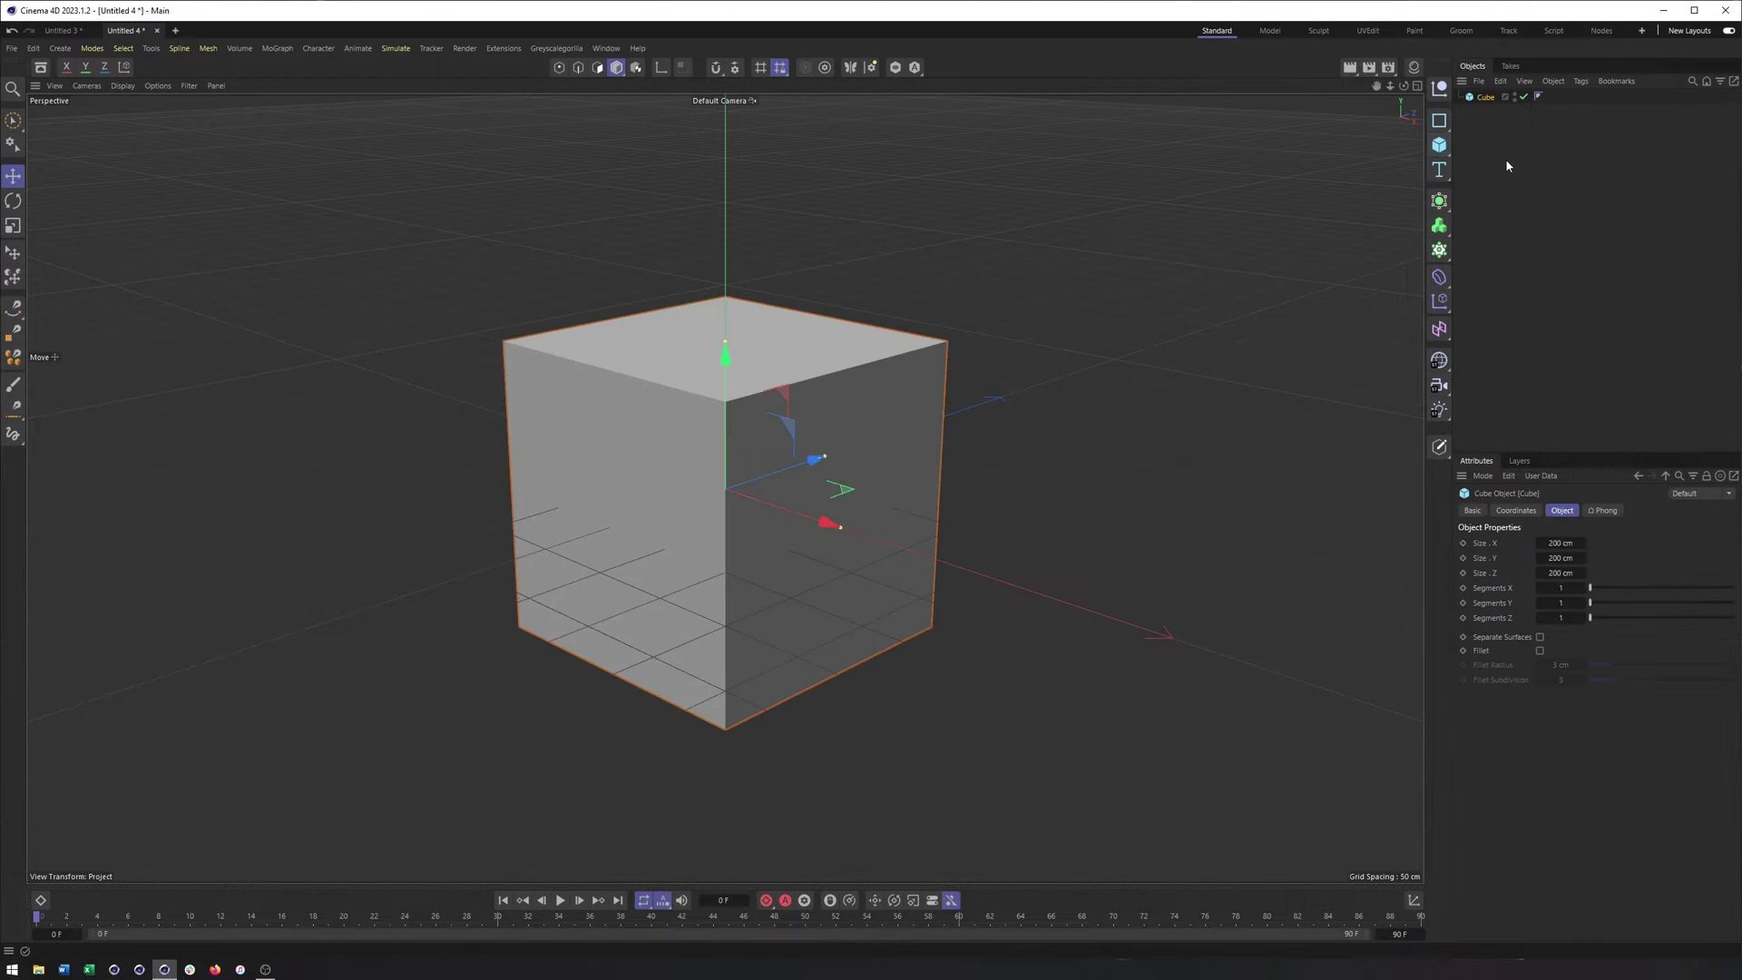
alt+drag(916, 372, 975, 348)
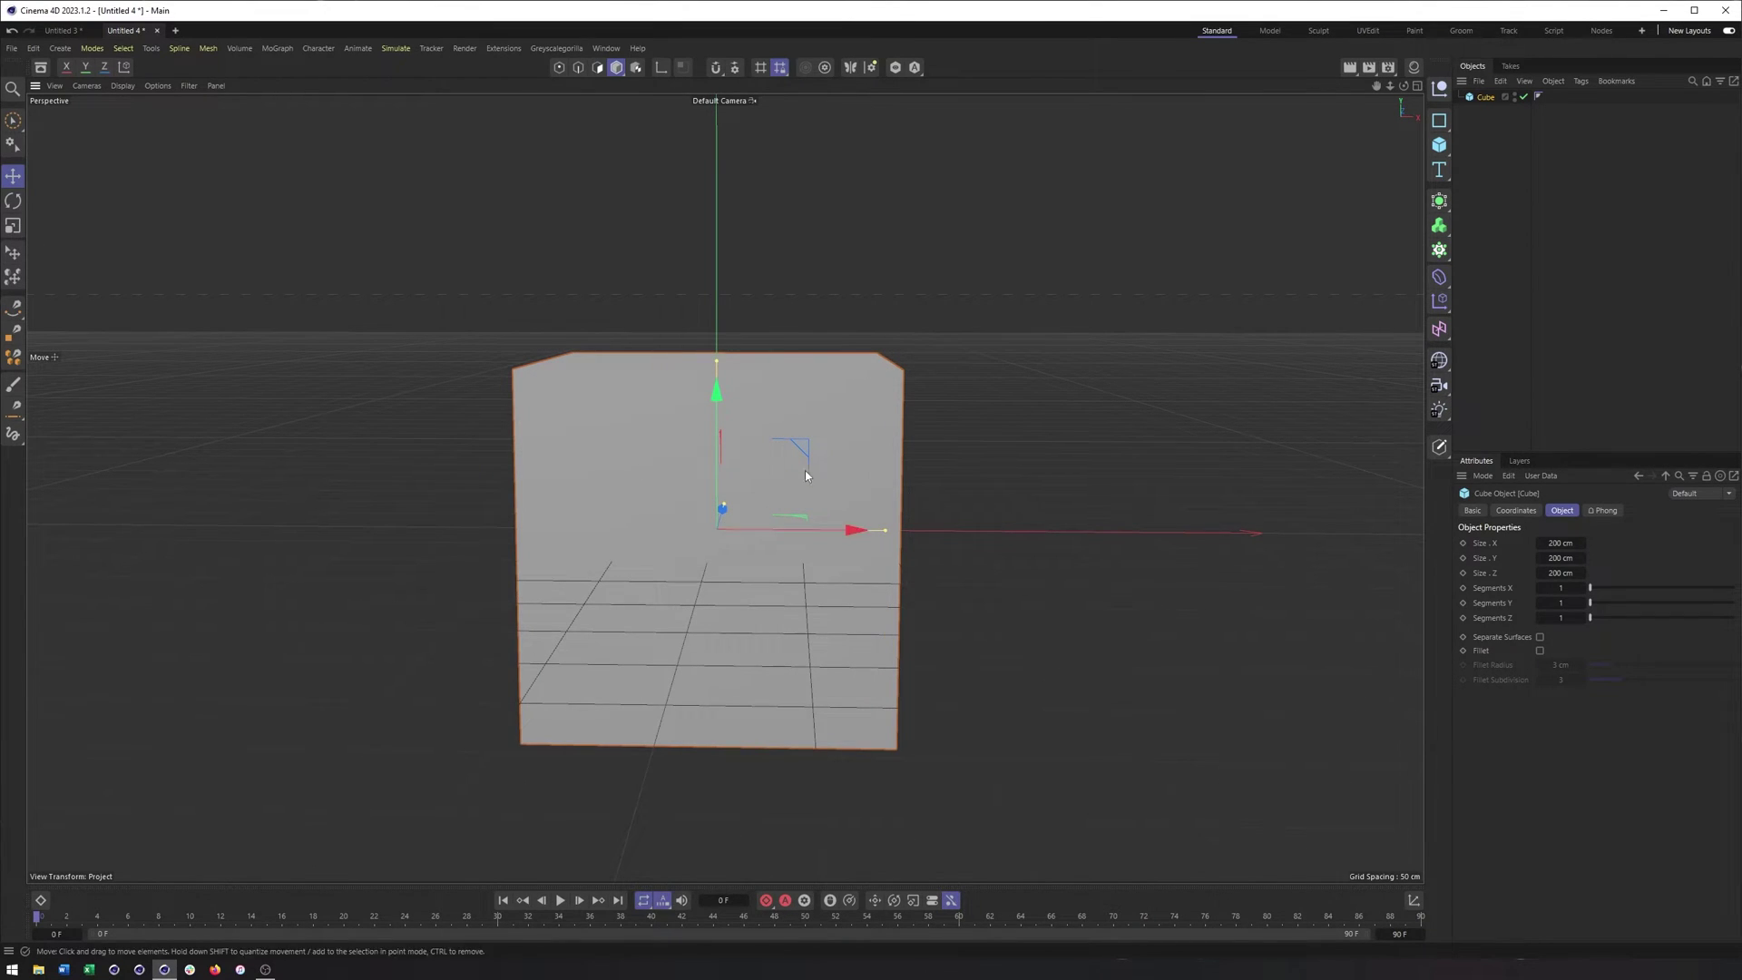
alt+drag(833, 472, 800, 483)
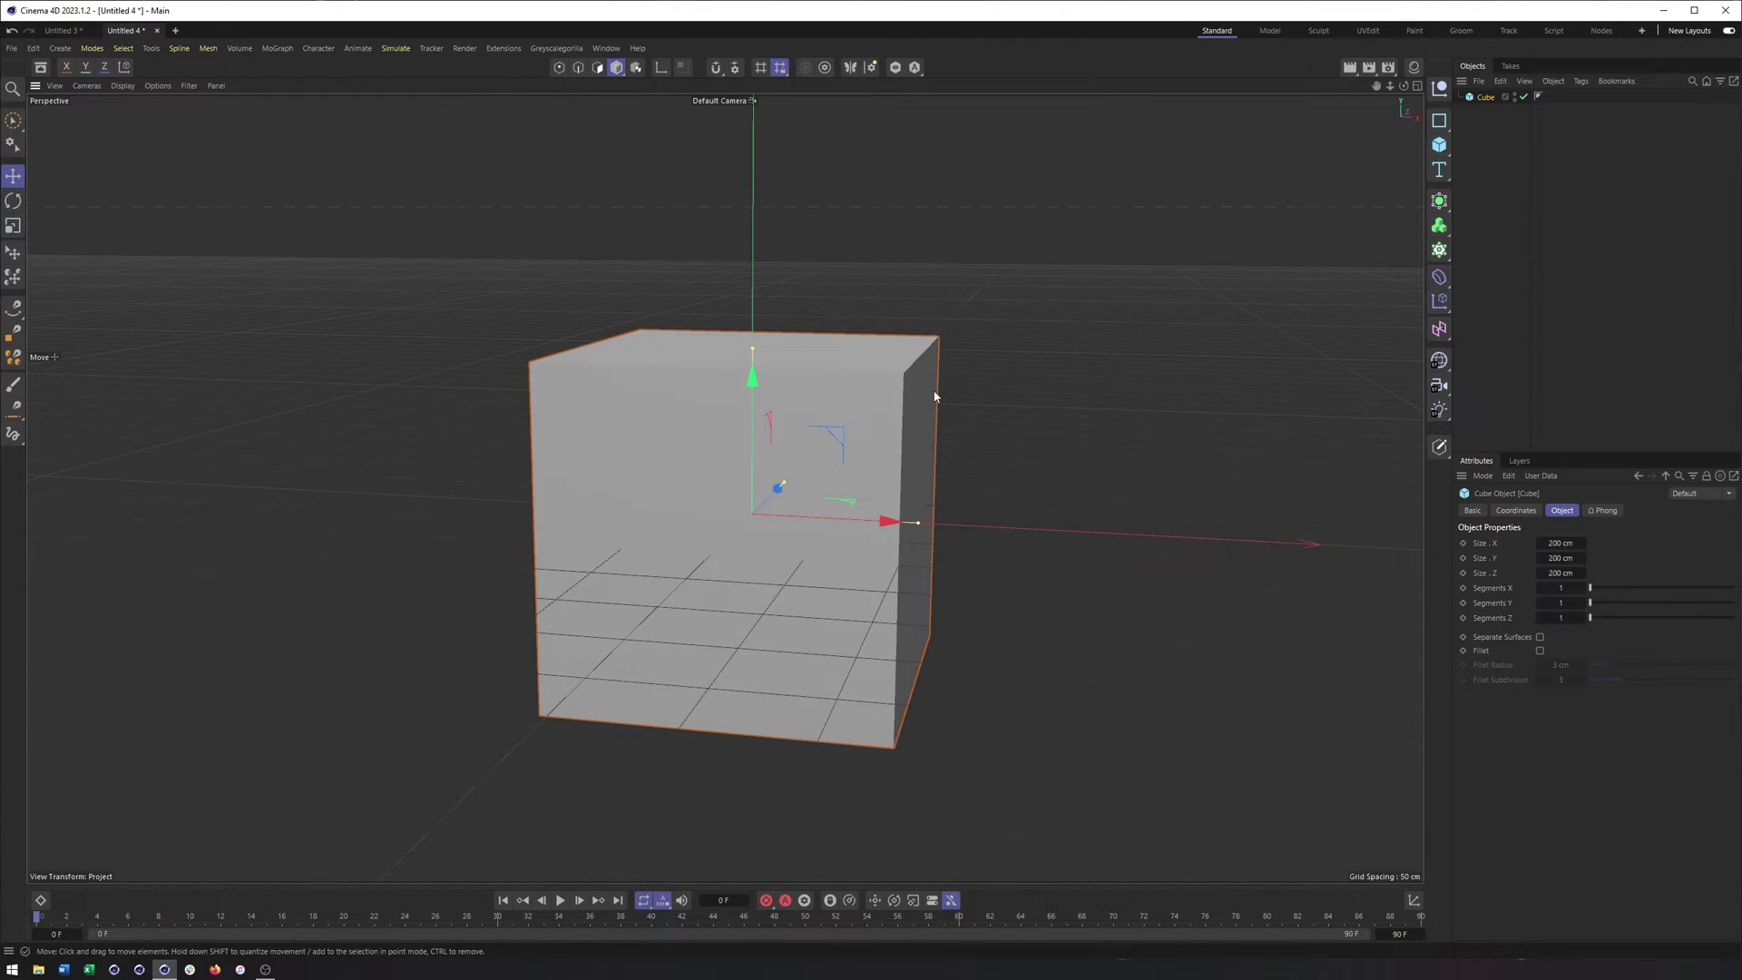
click(1445, 286)
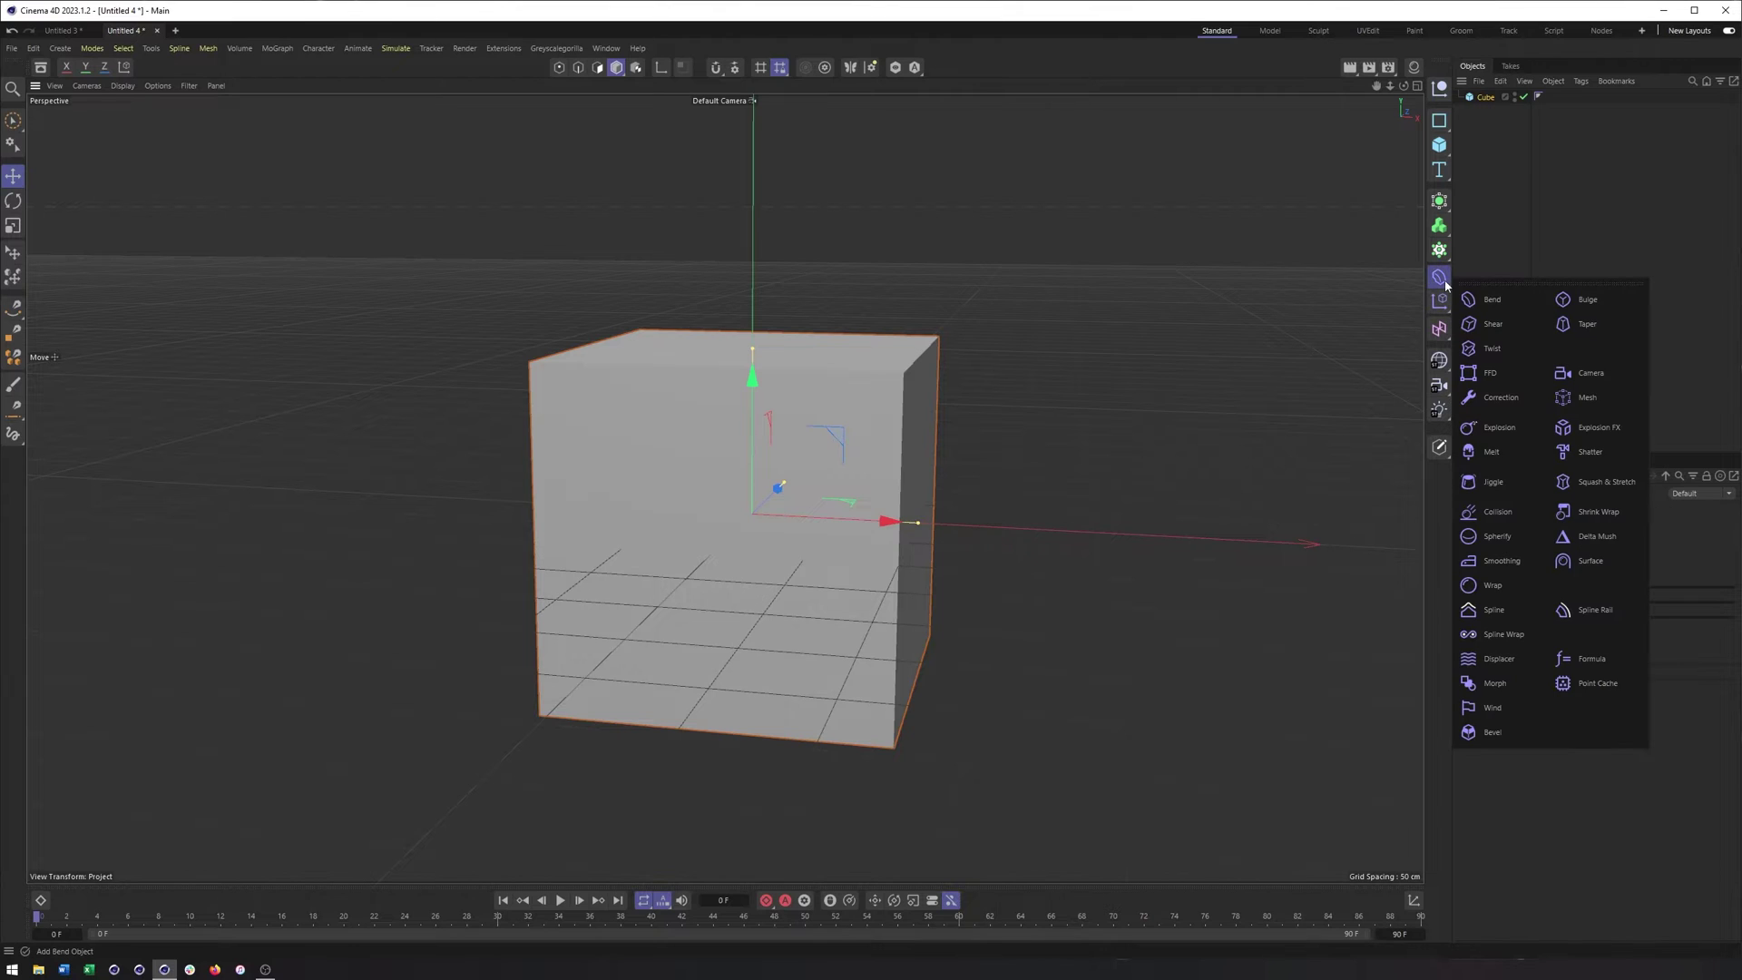
Step: Add a Shatter deformer under the cube and group them under a Null
click(1583, 453)
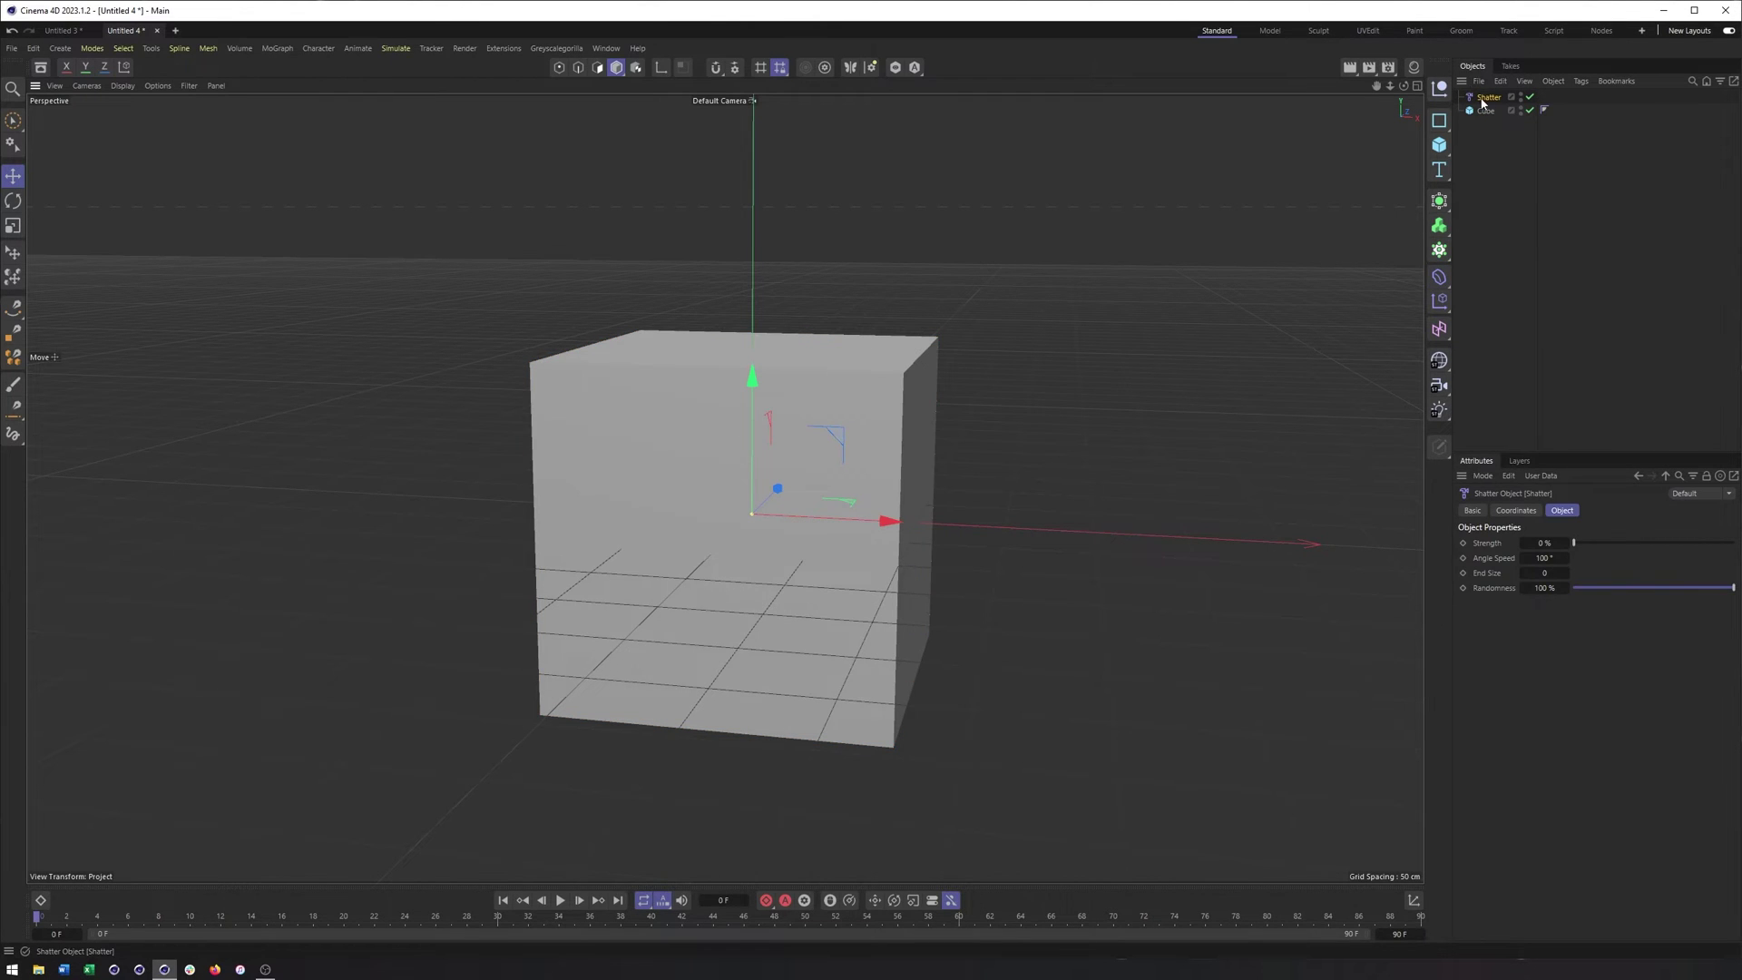
drag(1485, 110, 1486, 113)
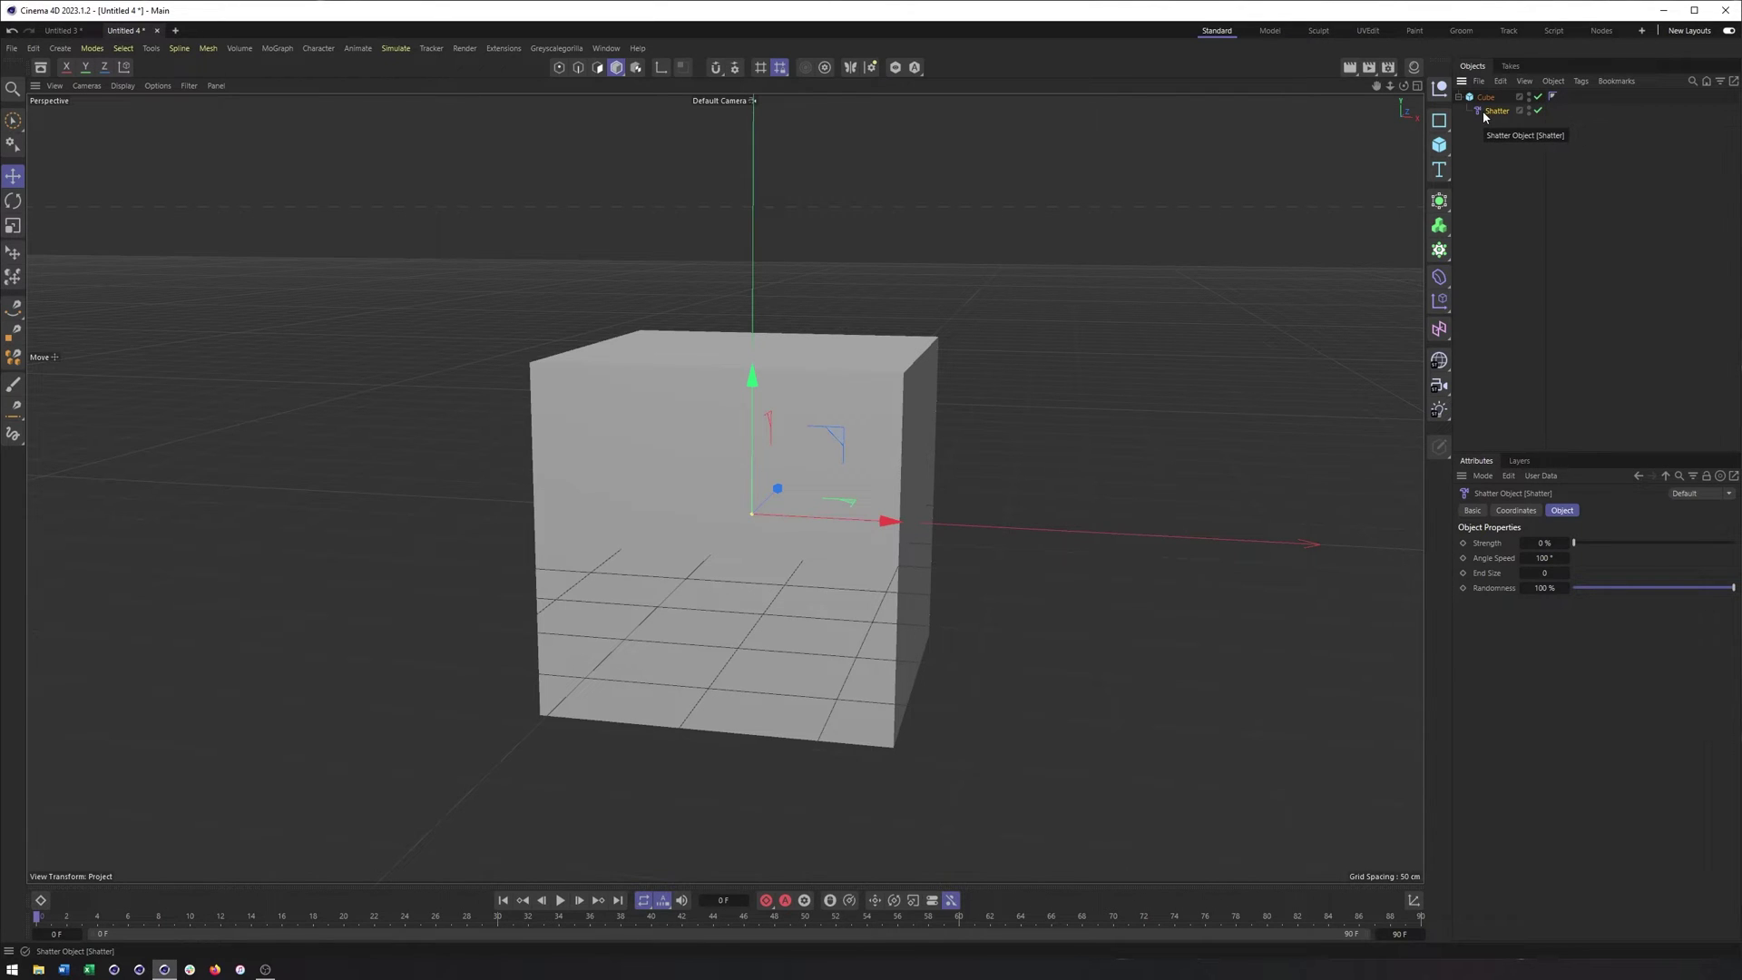
alt+click(1441, 89)
Step: Fix the hierarchy so Shatter sits under the cube, and delete the extra cube
click(1451, 144)
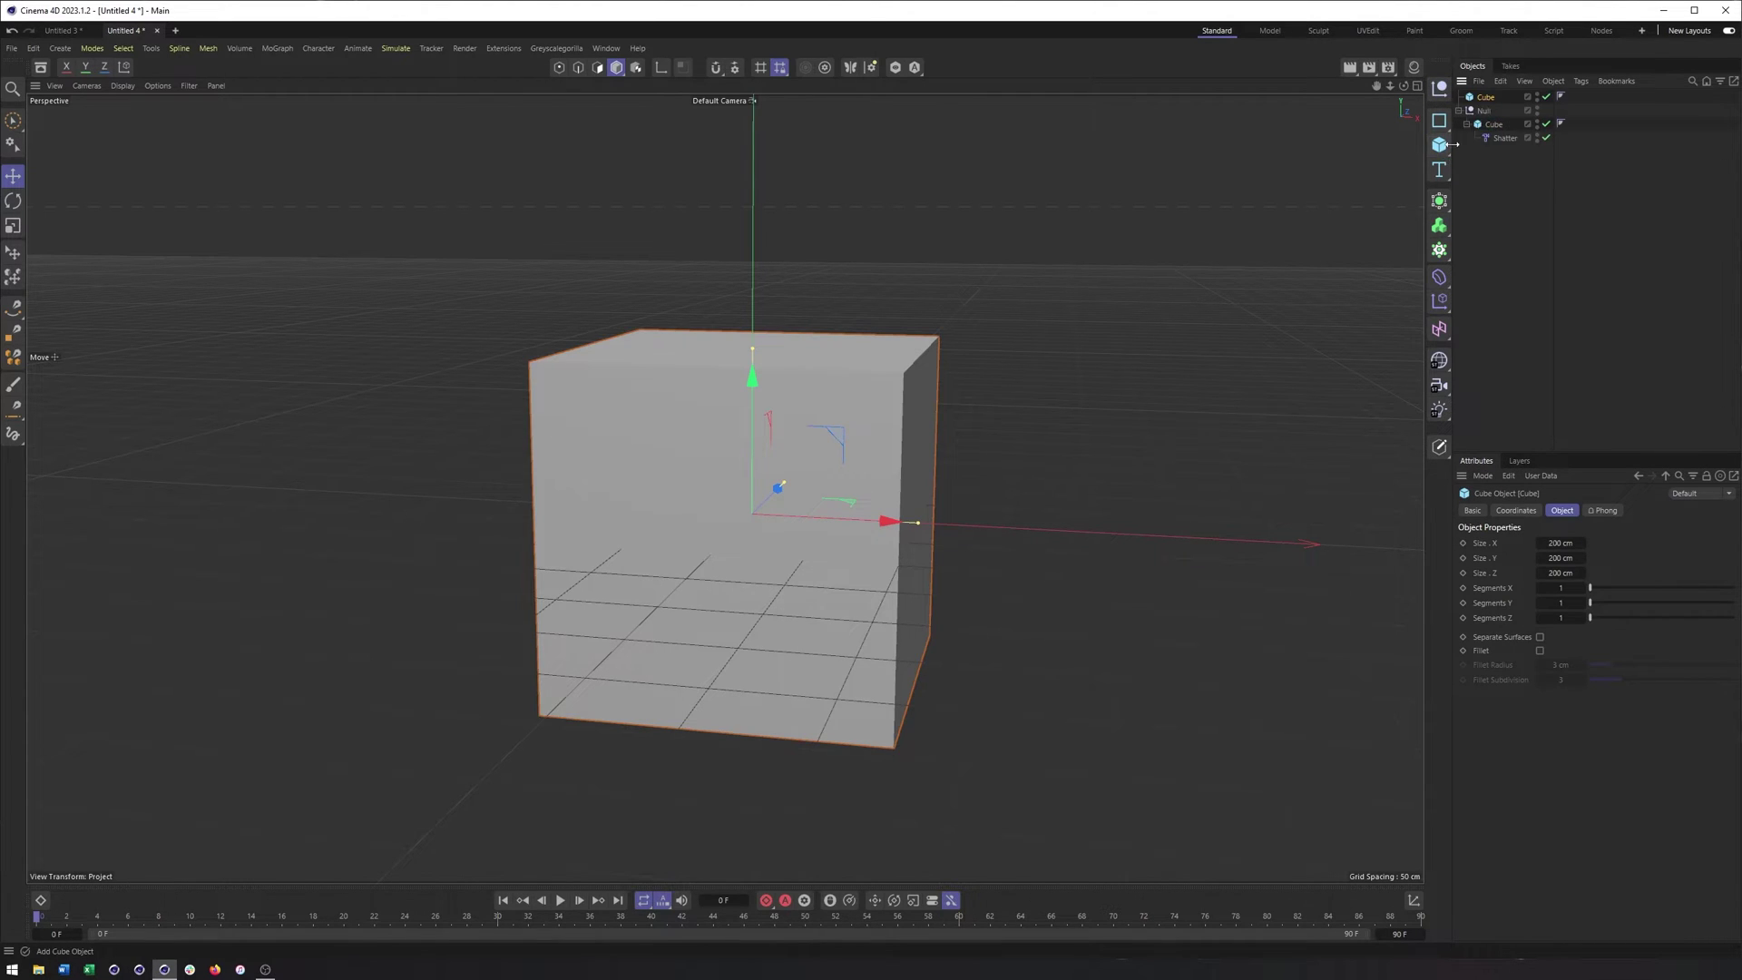
drag(1486, 98, 1488, 106)
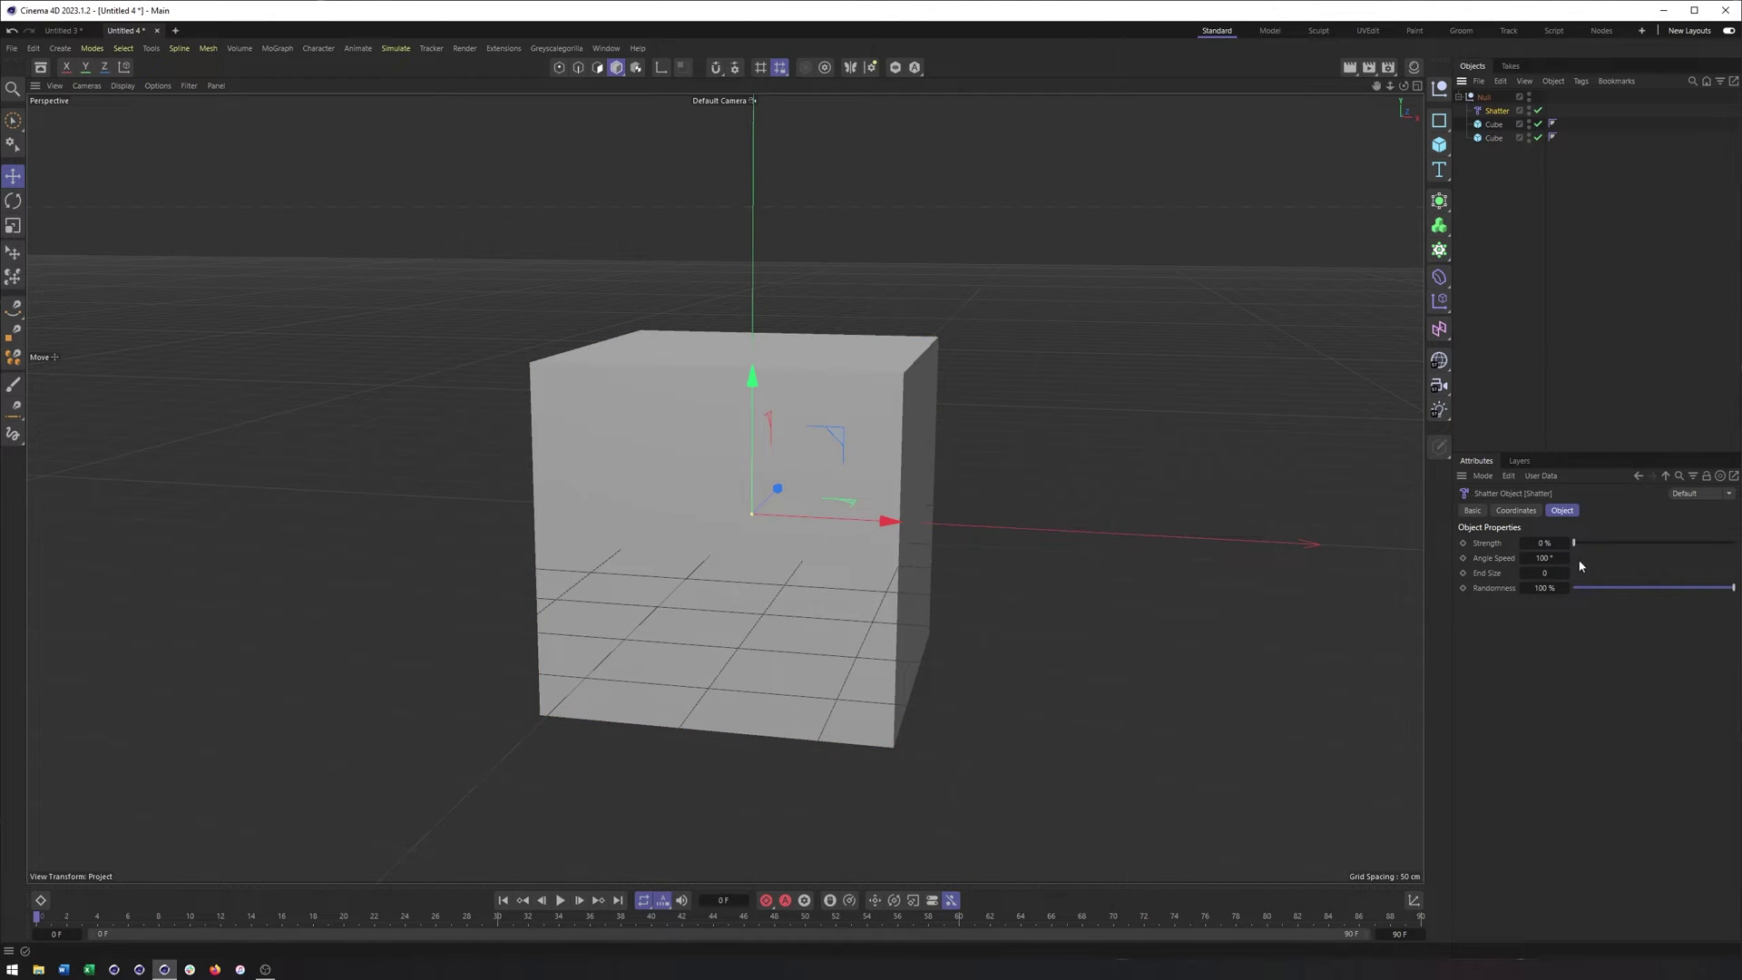
mouse_move(1574, 543)
mouse_down()
mouse_move(1691, 544)
mouse_move(1573, 543)
mouse_up()
drag(1489, 139, 1505, 117)
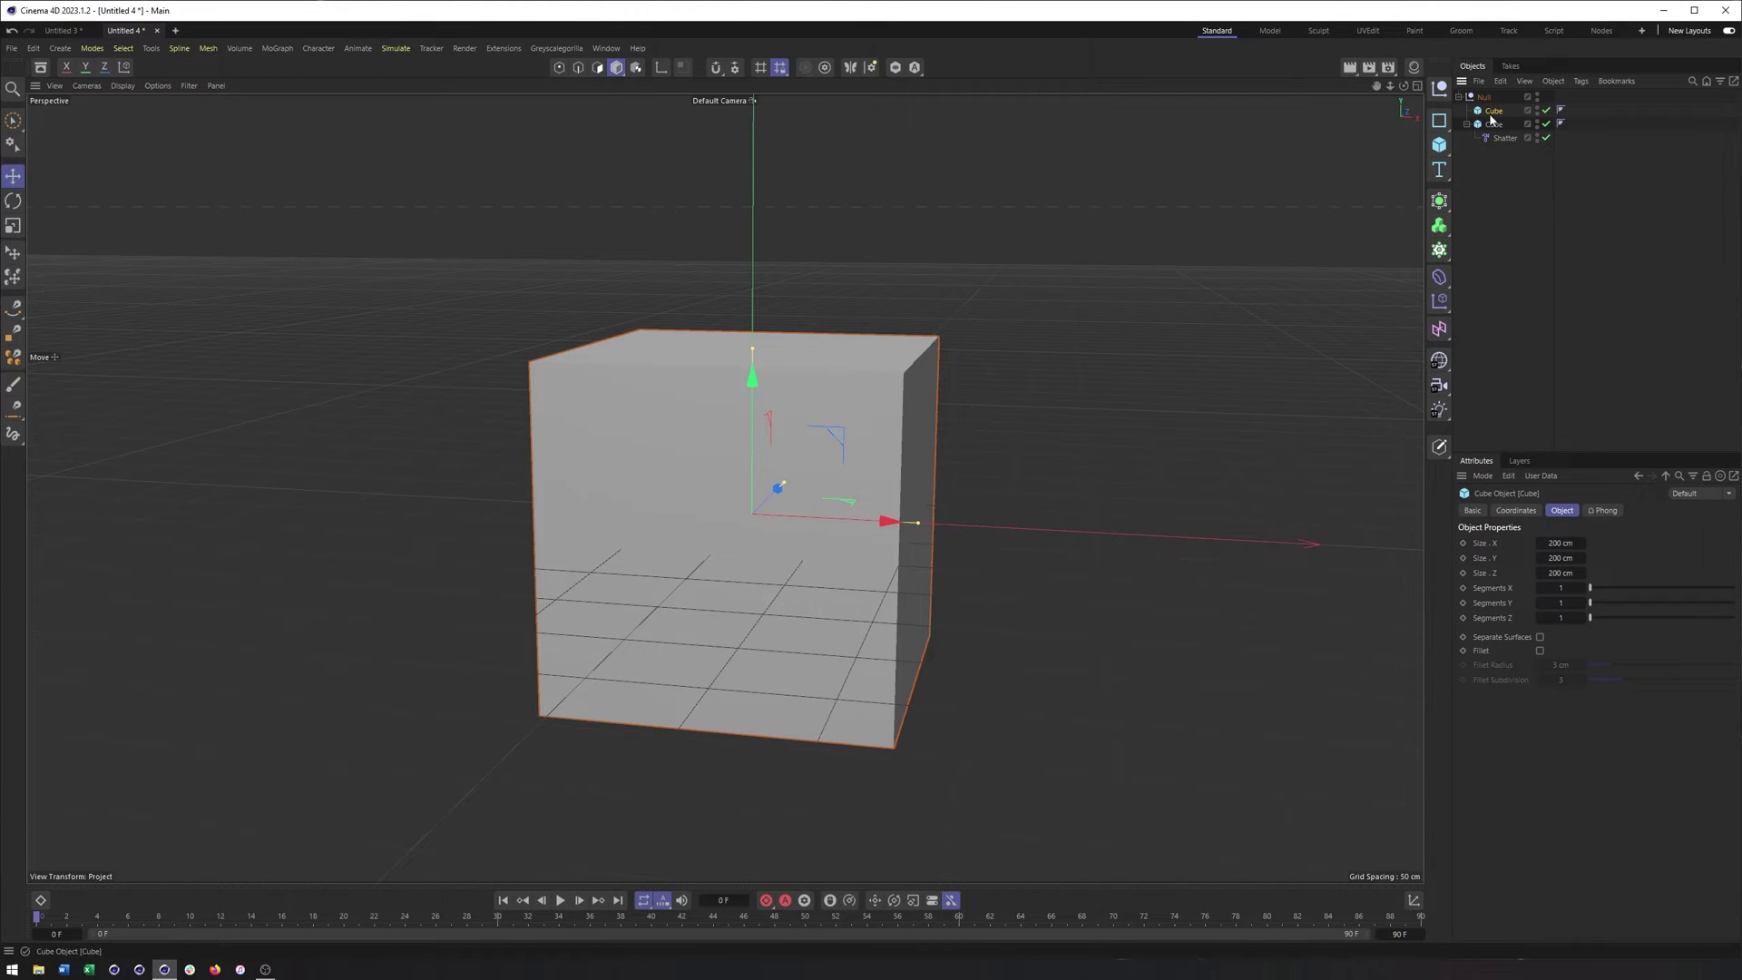
key(Delete)
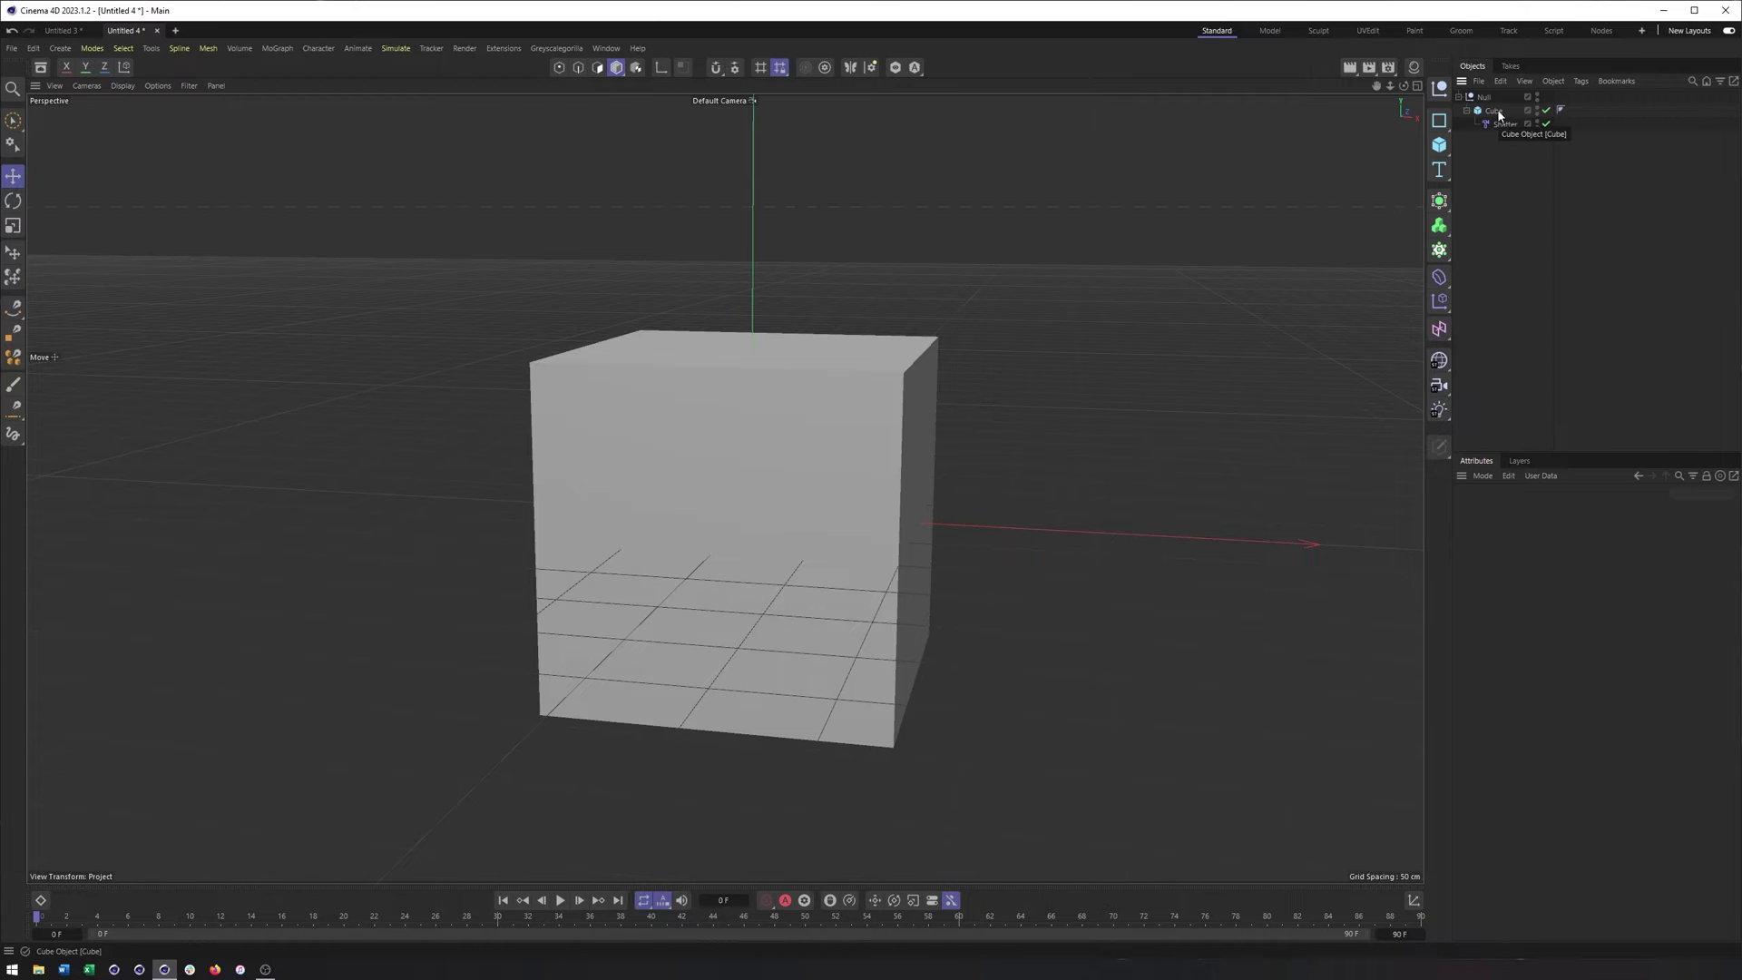
click(1505, 127)
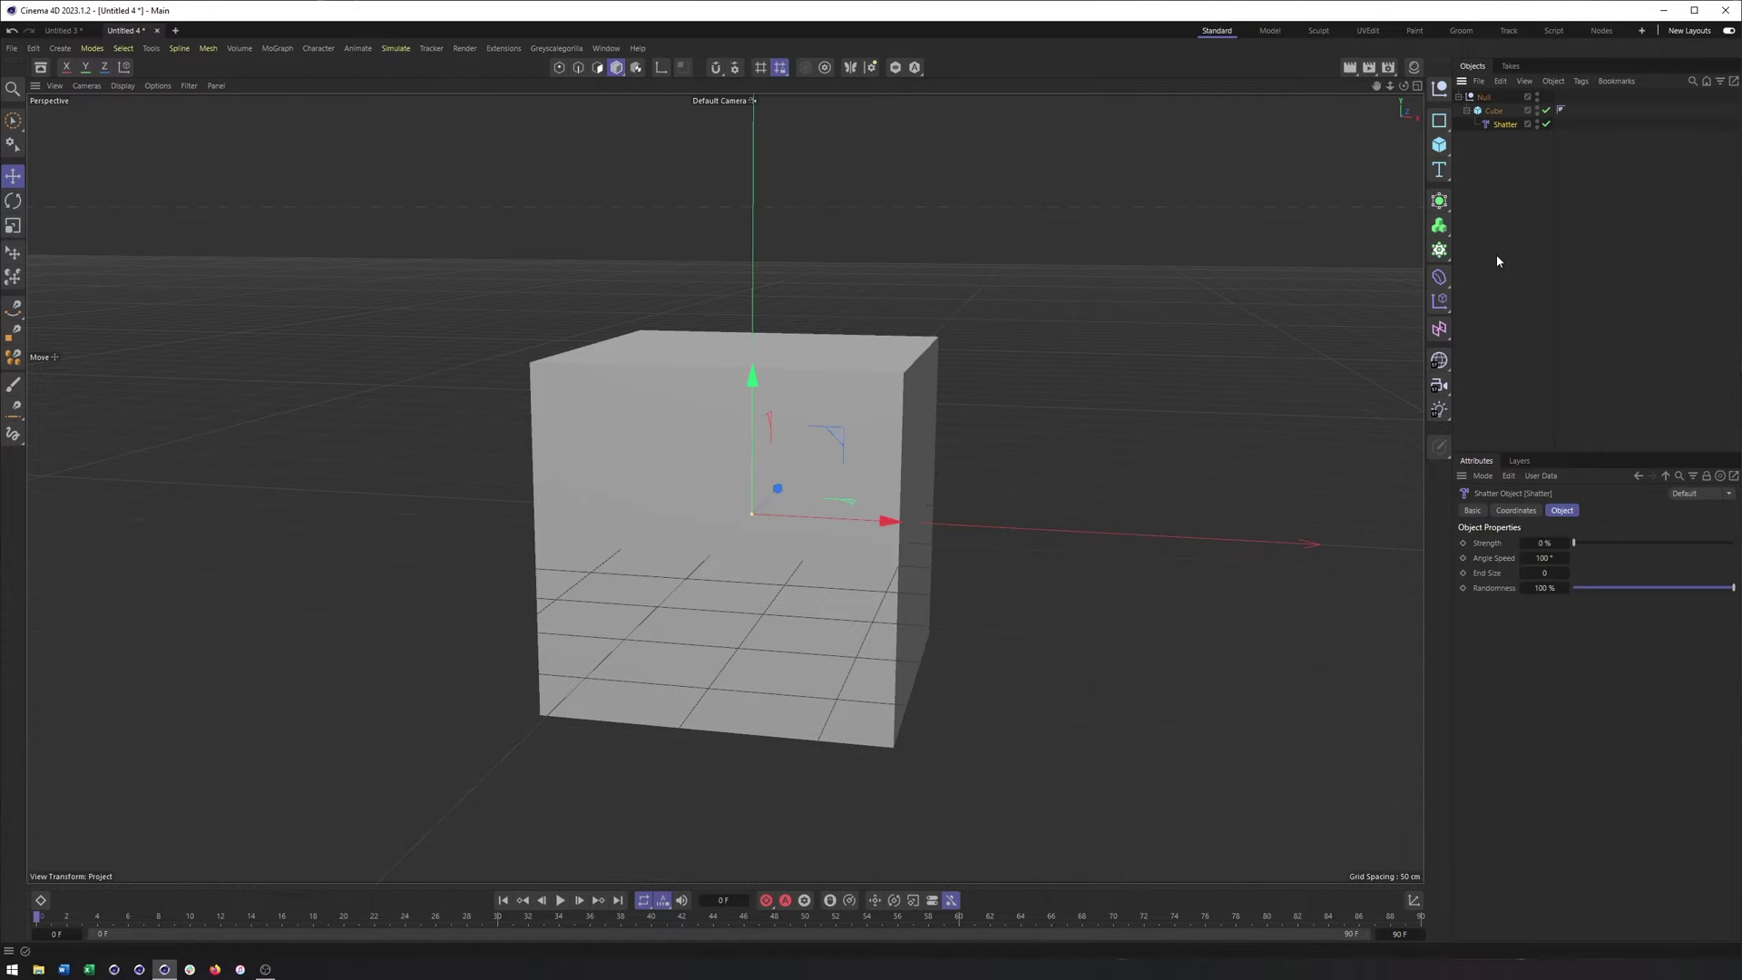
mouse_move(1588, 544)
mouse_down()
mouse_move(1701, 542)
mouse_move(1658, 543)
mouse_move(1673, 543)
mouse_up()
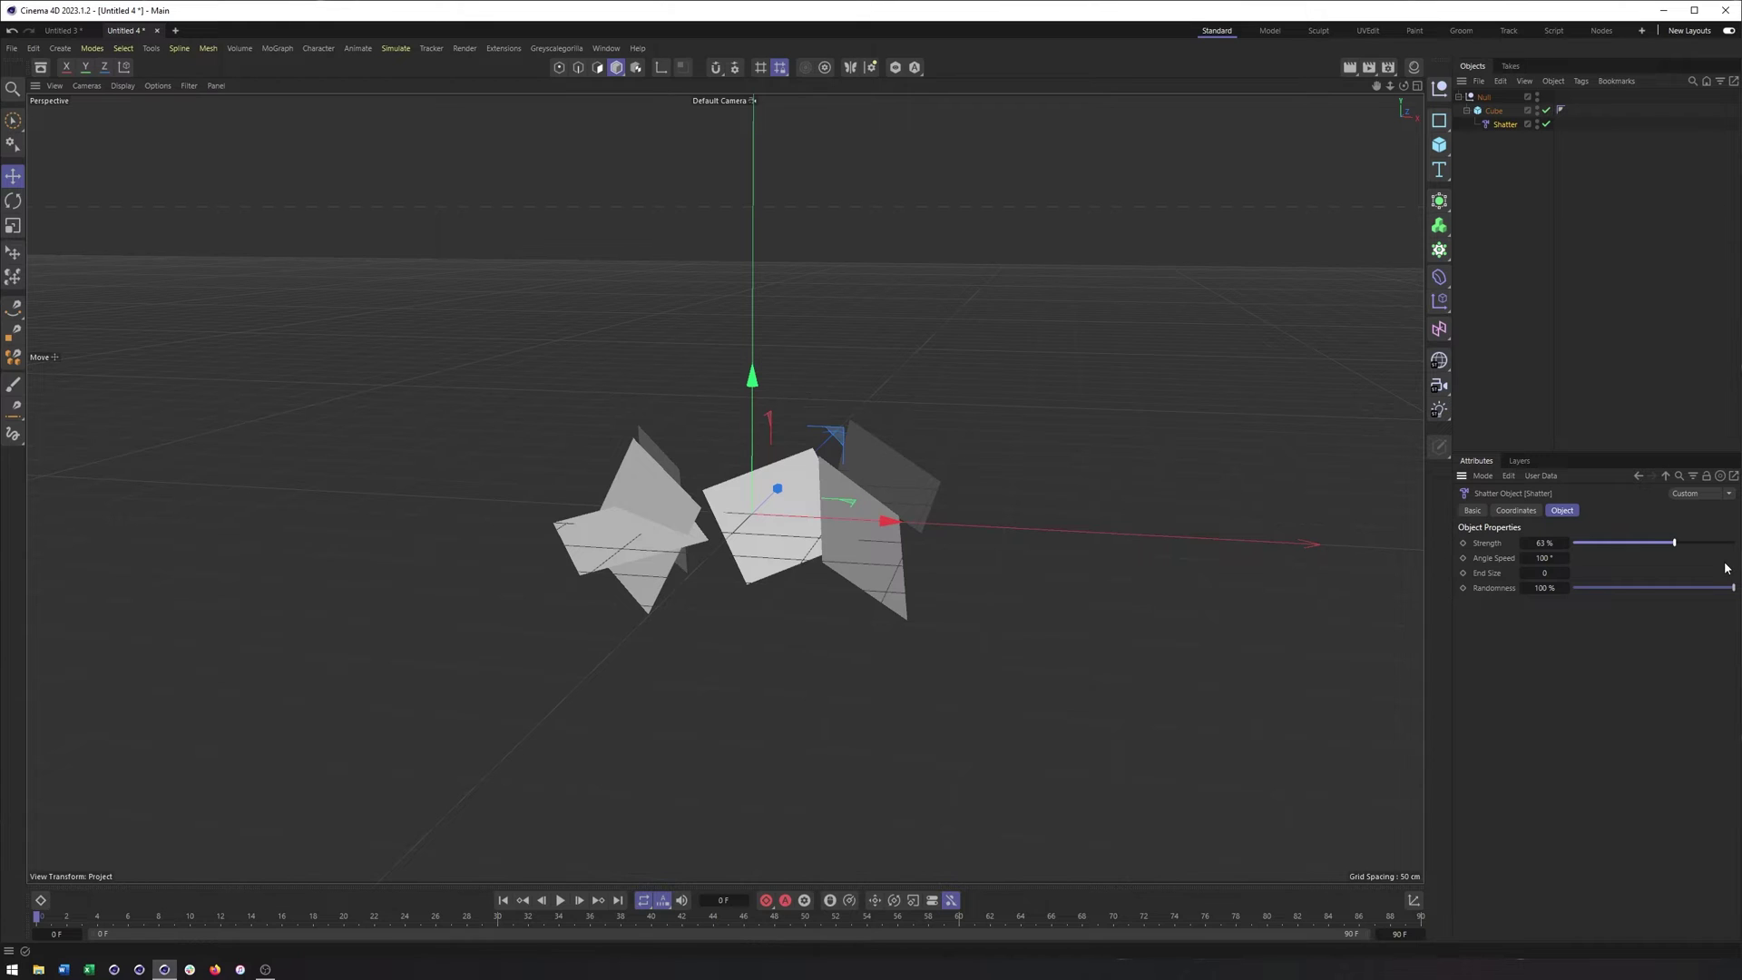
drag(1650, 545, 1566, 543)
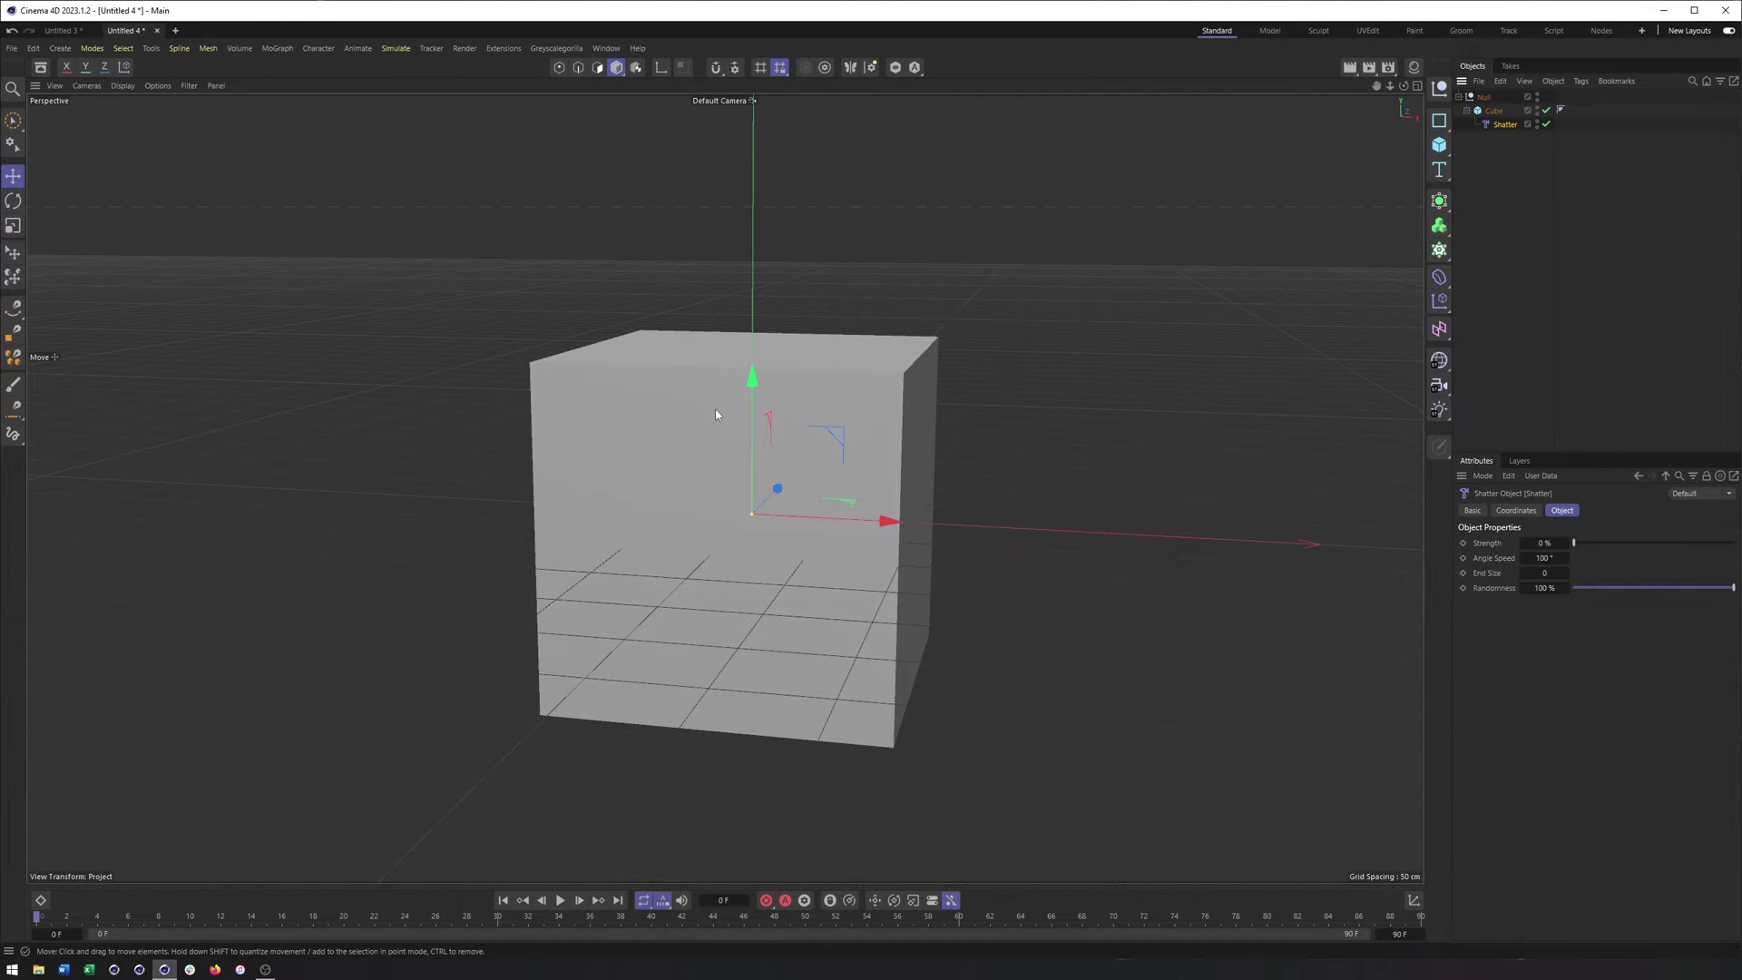
Step: Toggle Gouraud Shading (Lines) on, then back to plain shading
click(122, 86)
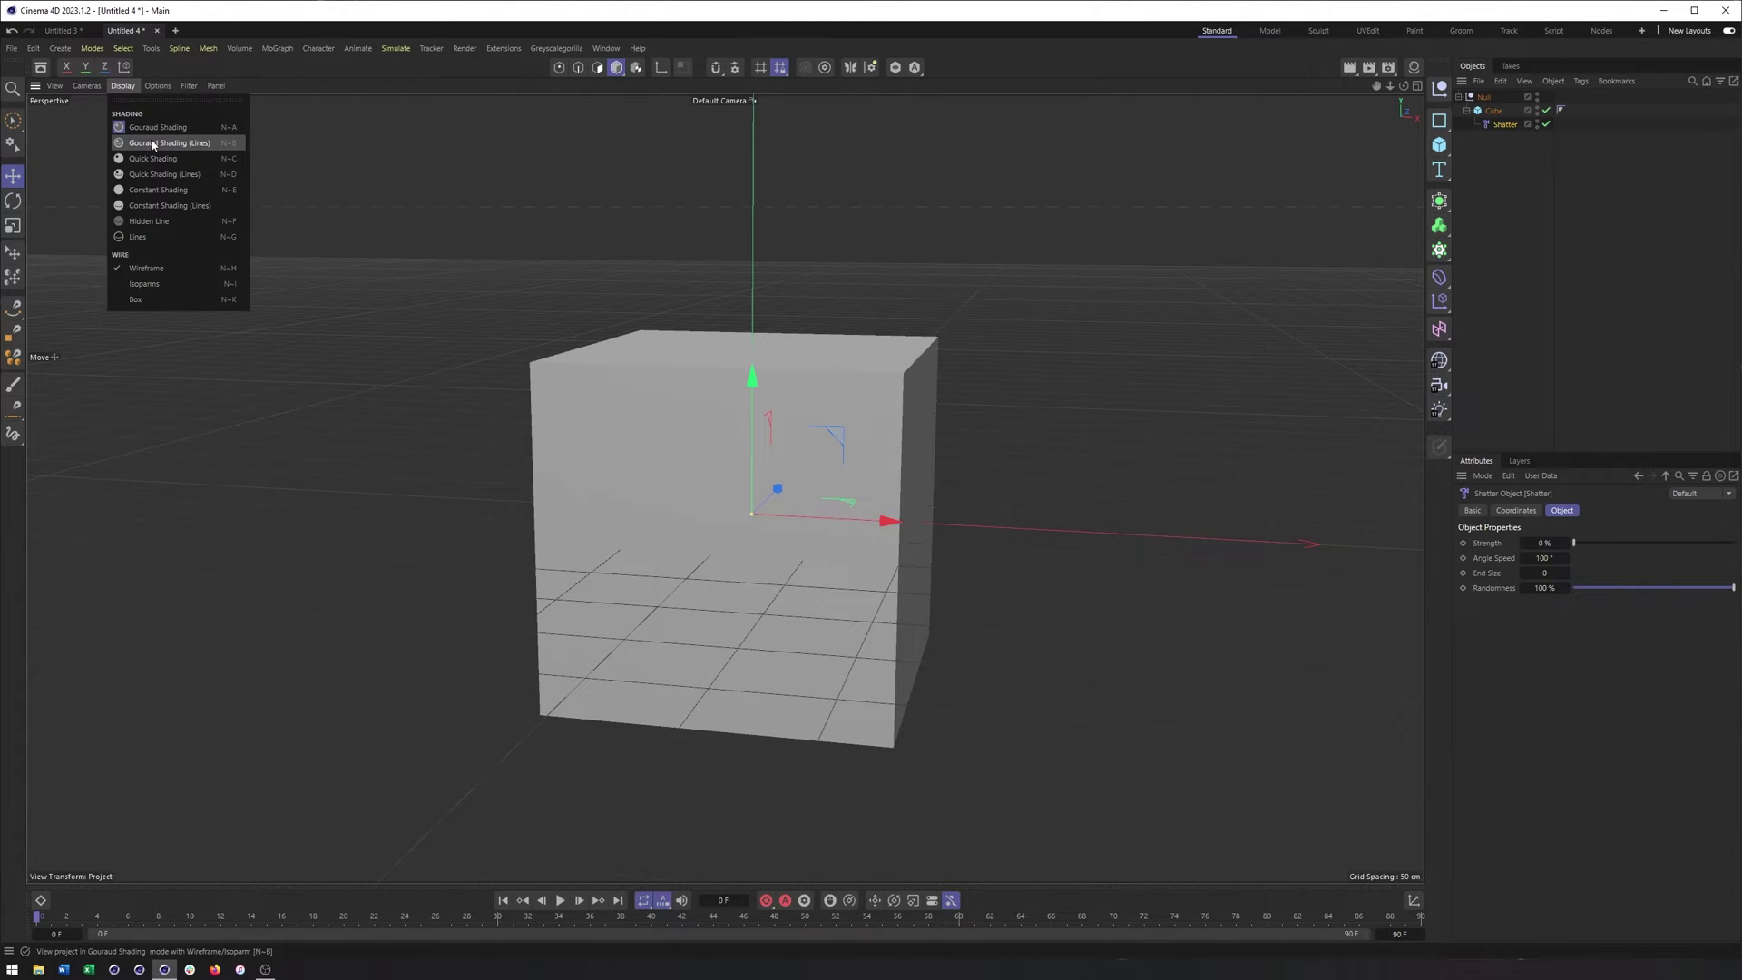
click(152, 143)
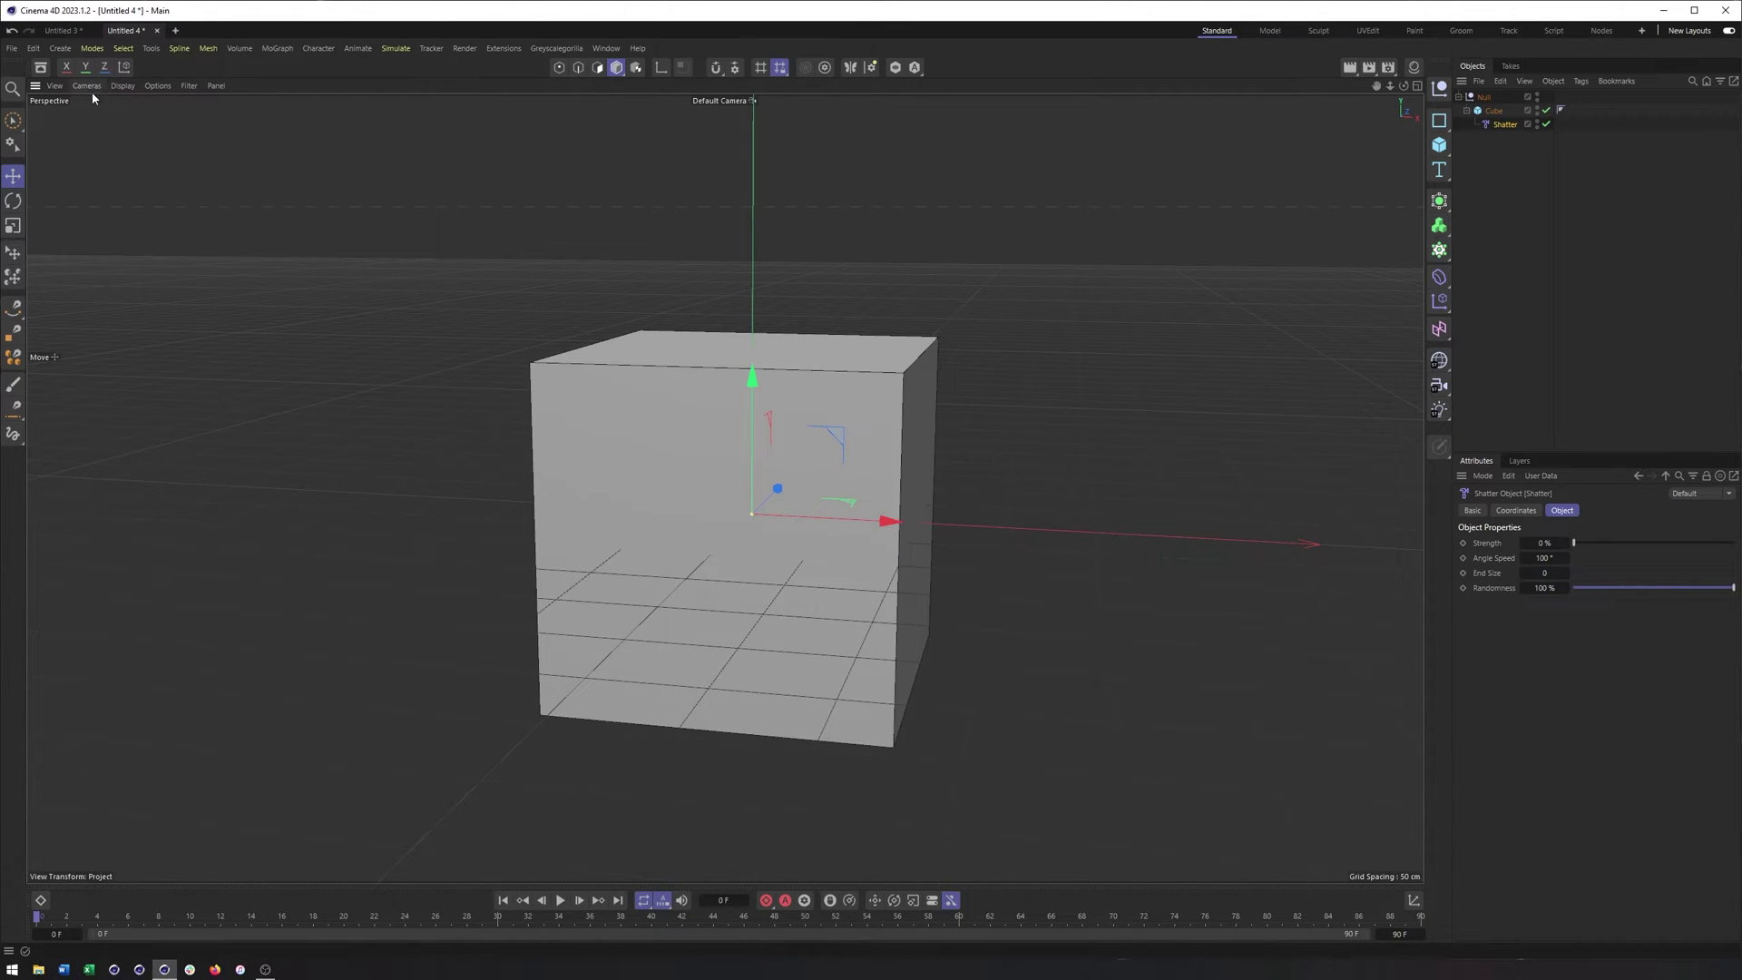
click(125, 86)
click(150, 118)
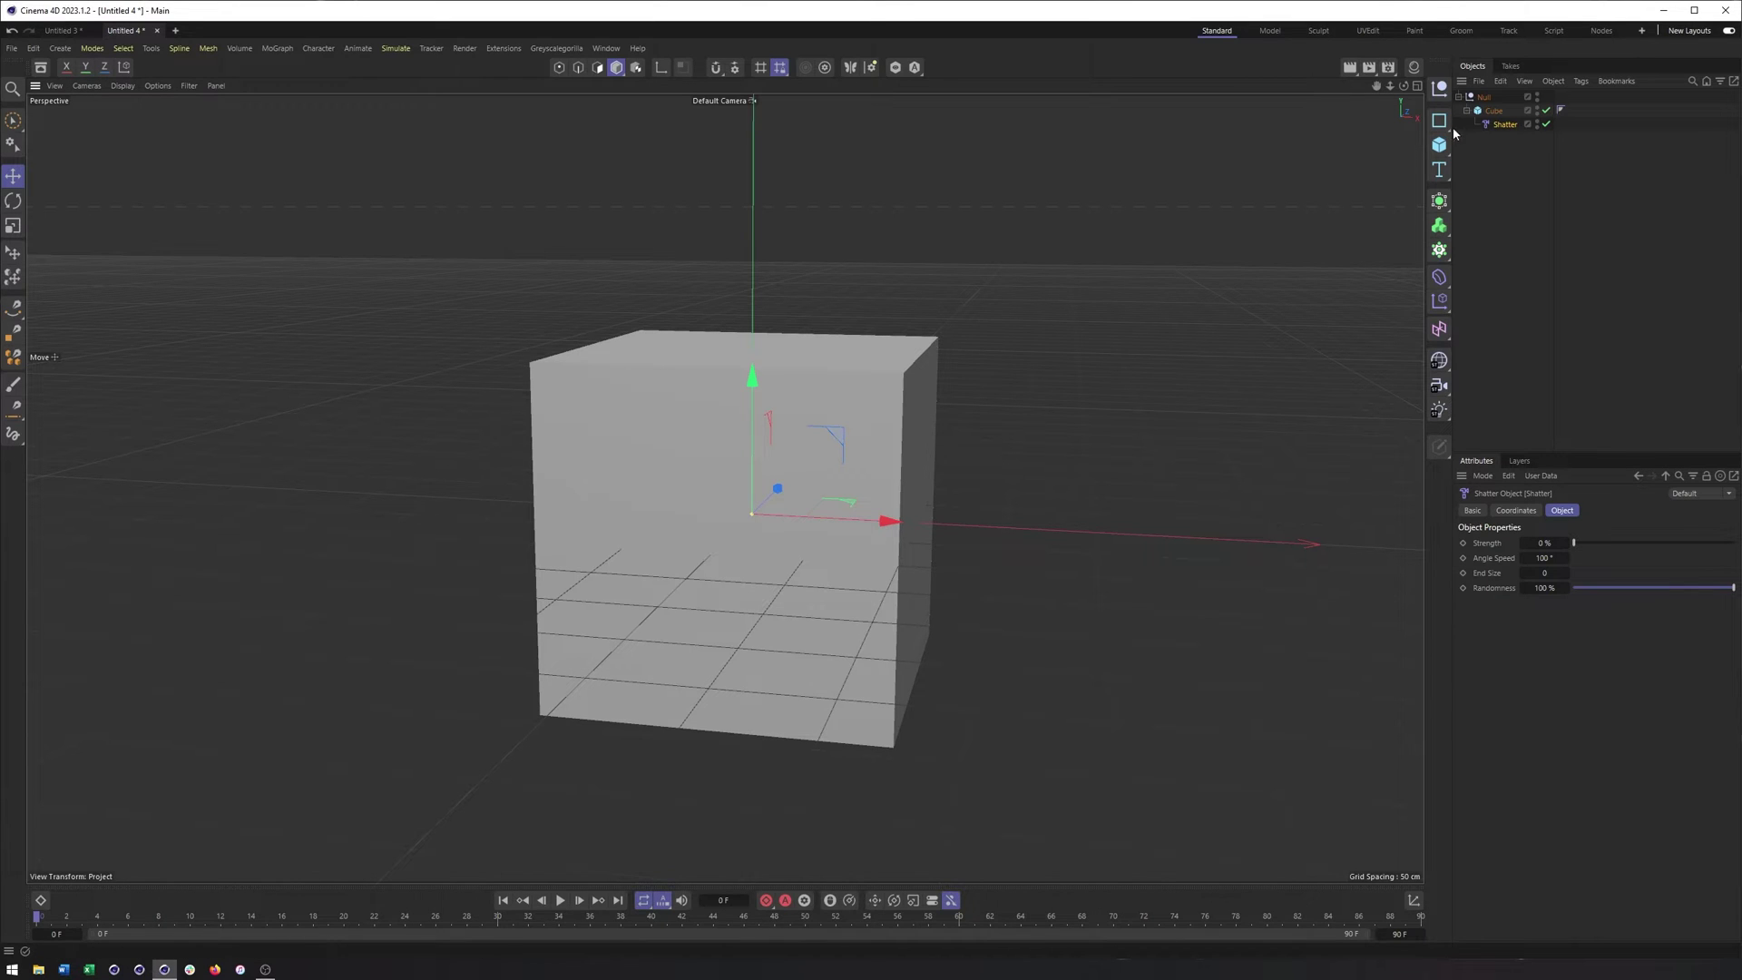
Step: Set the cube's X, Y and Z segments to 10 and preview Shatter on it
click(1493, 110)
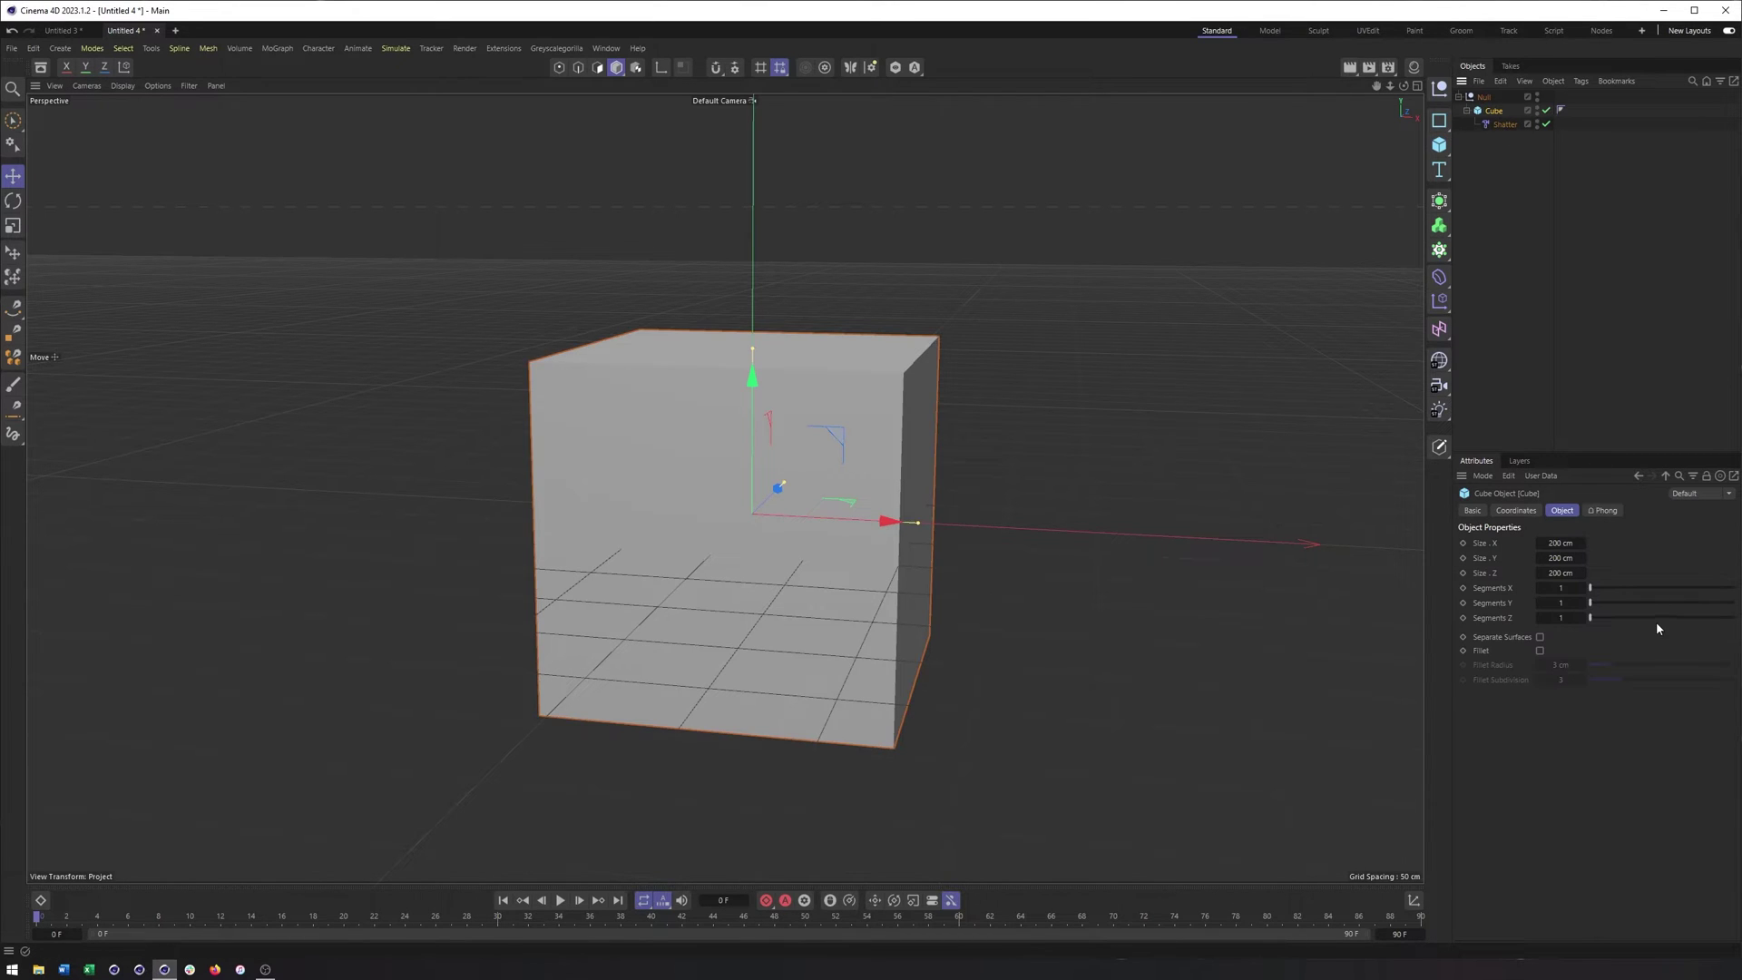
drag(1600, 590, 1659, 589)
drag(1590, 616, 1655, 616)
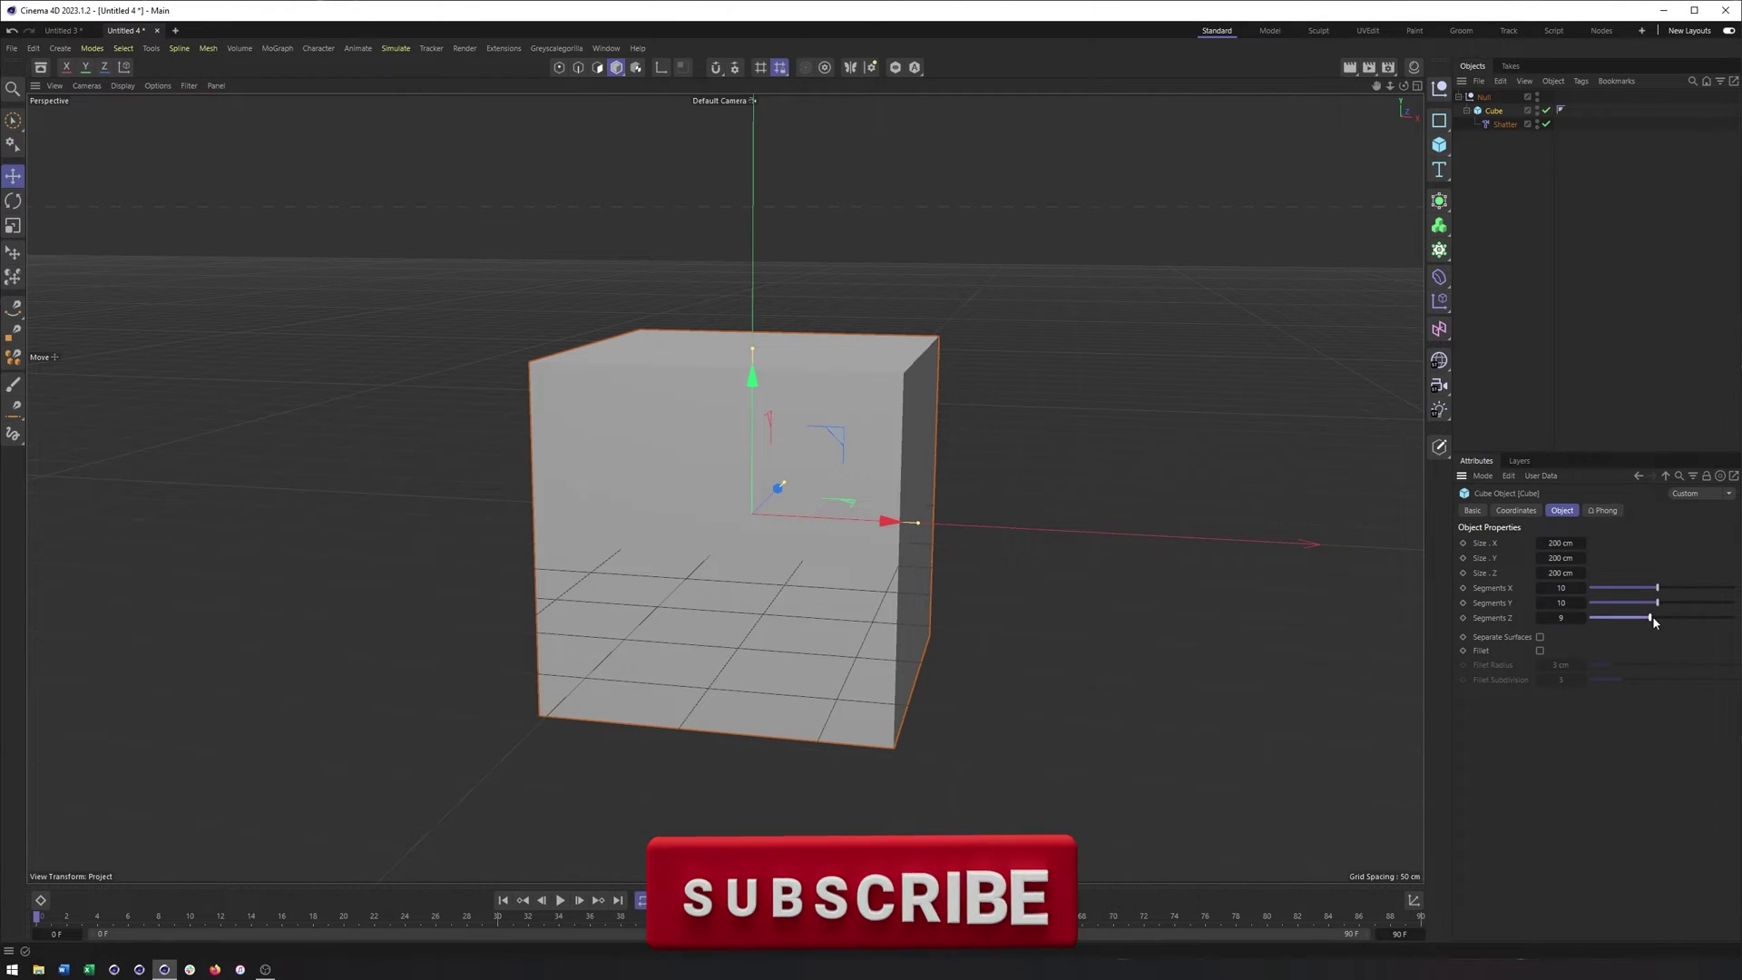
click(1501, 124)
mouse_move(1575, 543)
mouse_down()
mouse_move(1637, 546)
mouse_move(1571, 558)
mouse_up()
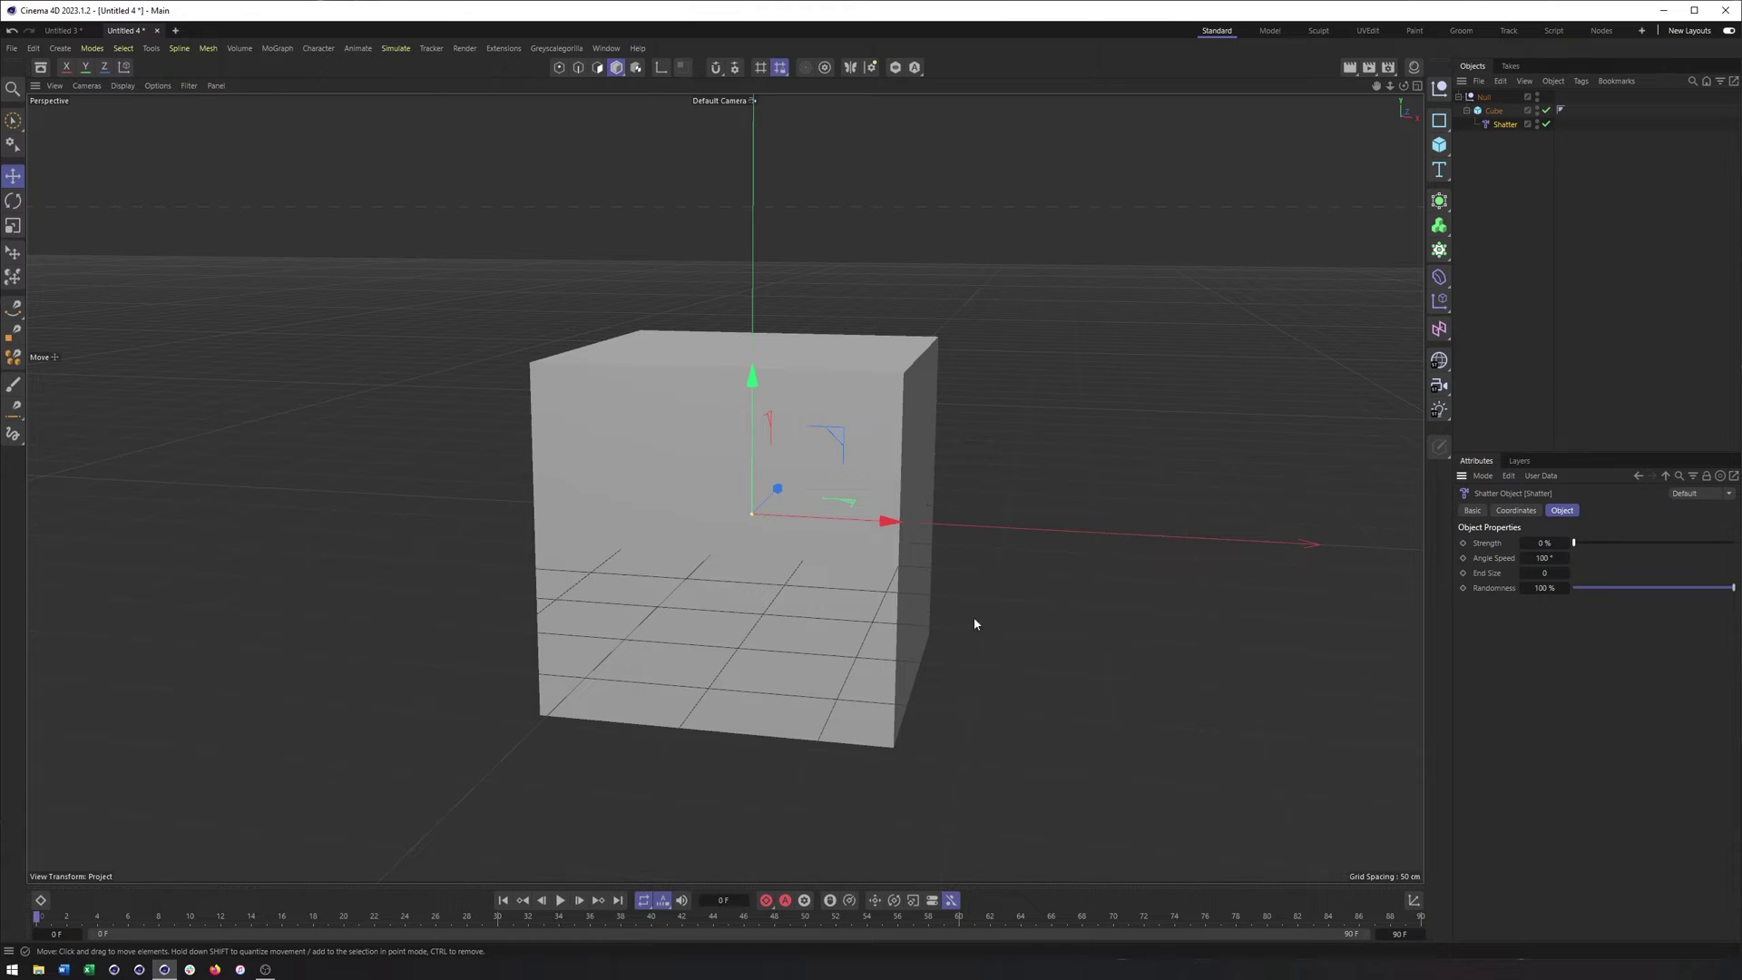
drag(1511, 129, 1477, 131)
Step: Set the cube's Y position to 100 cm
click(1494, 110)
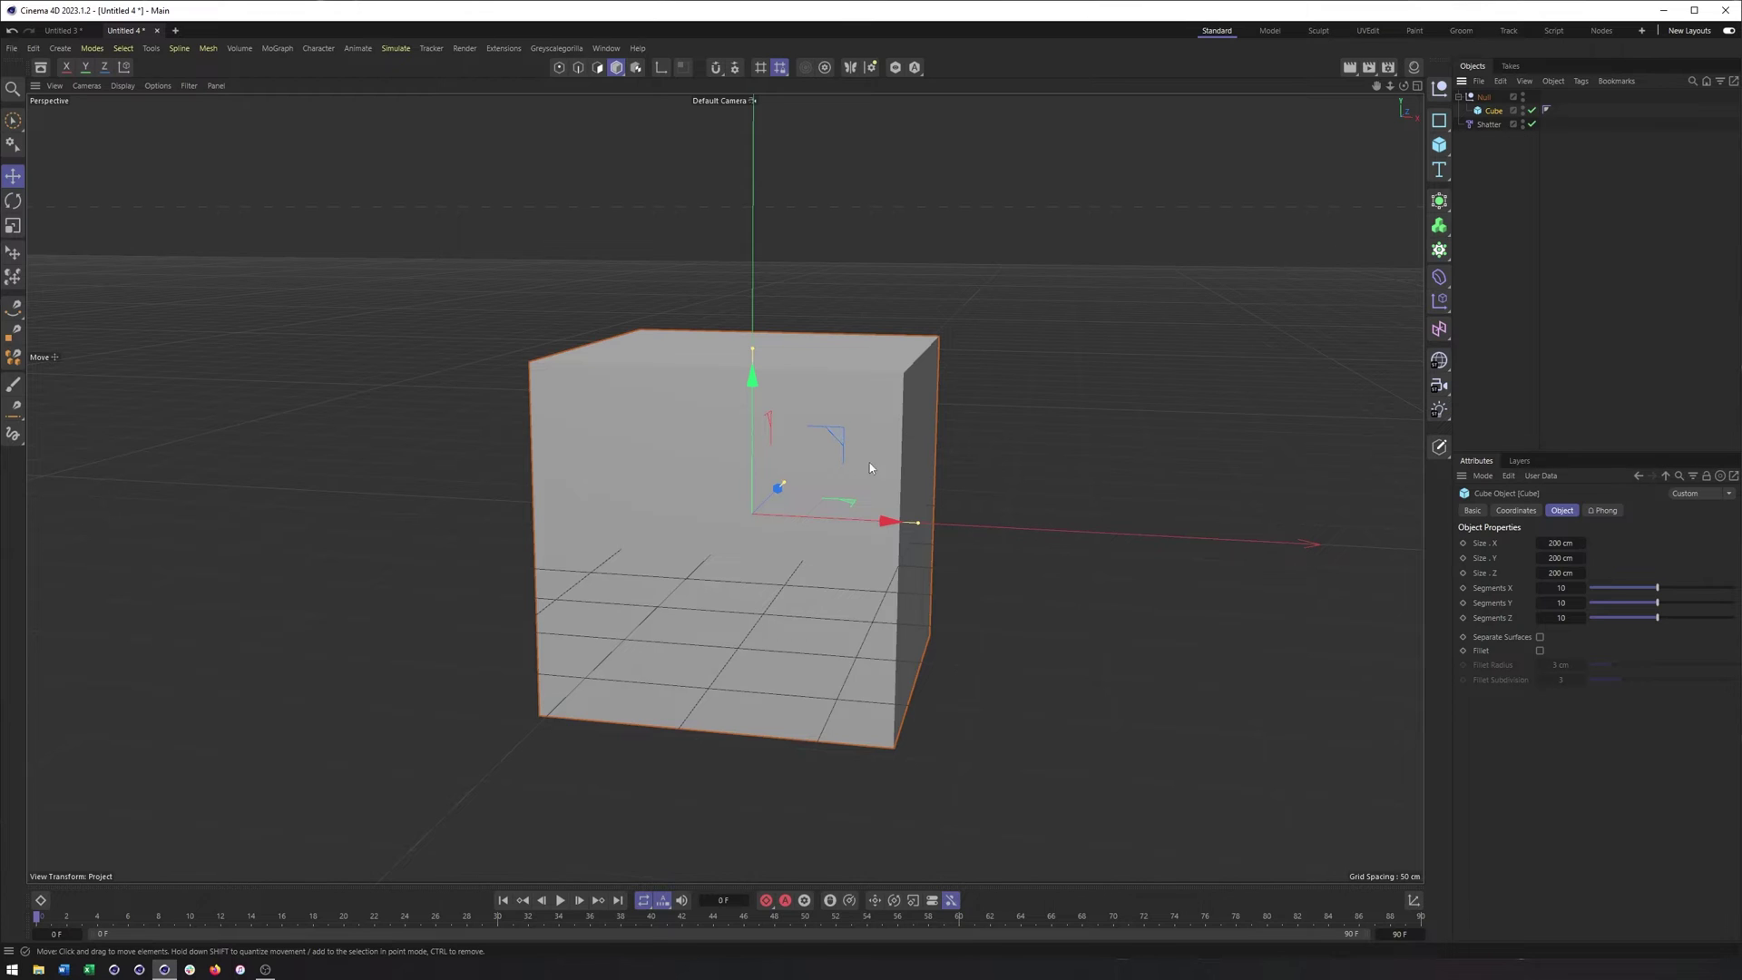
alt+drag(871, 474, 841, 253)
click(1514, 511)
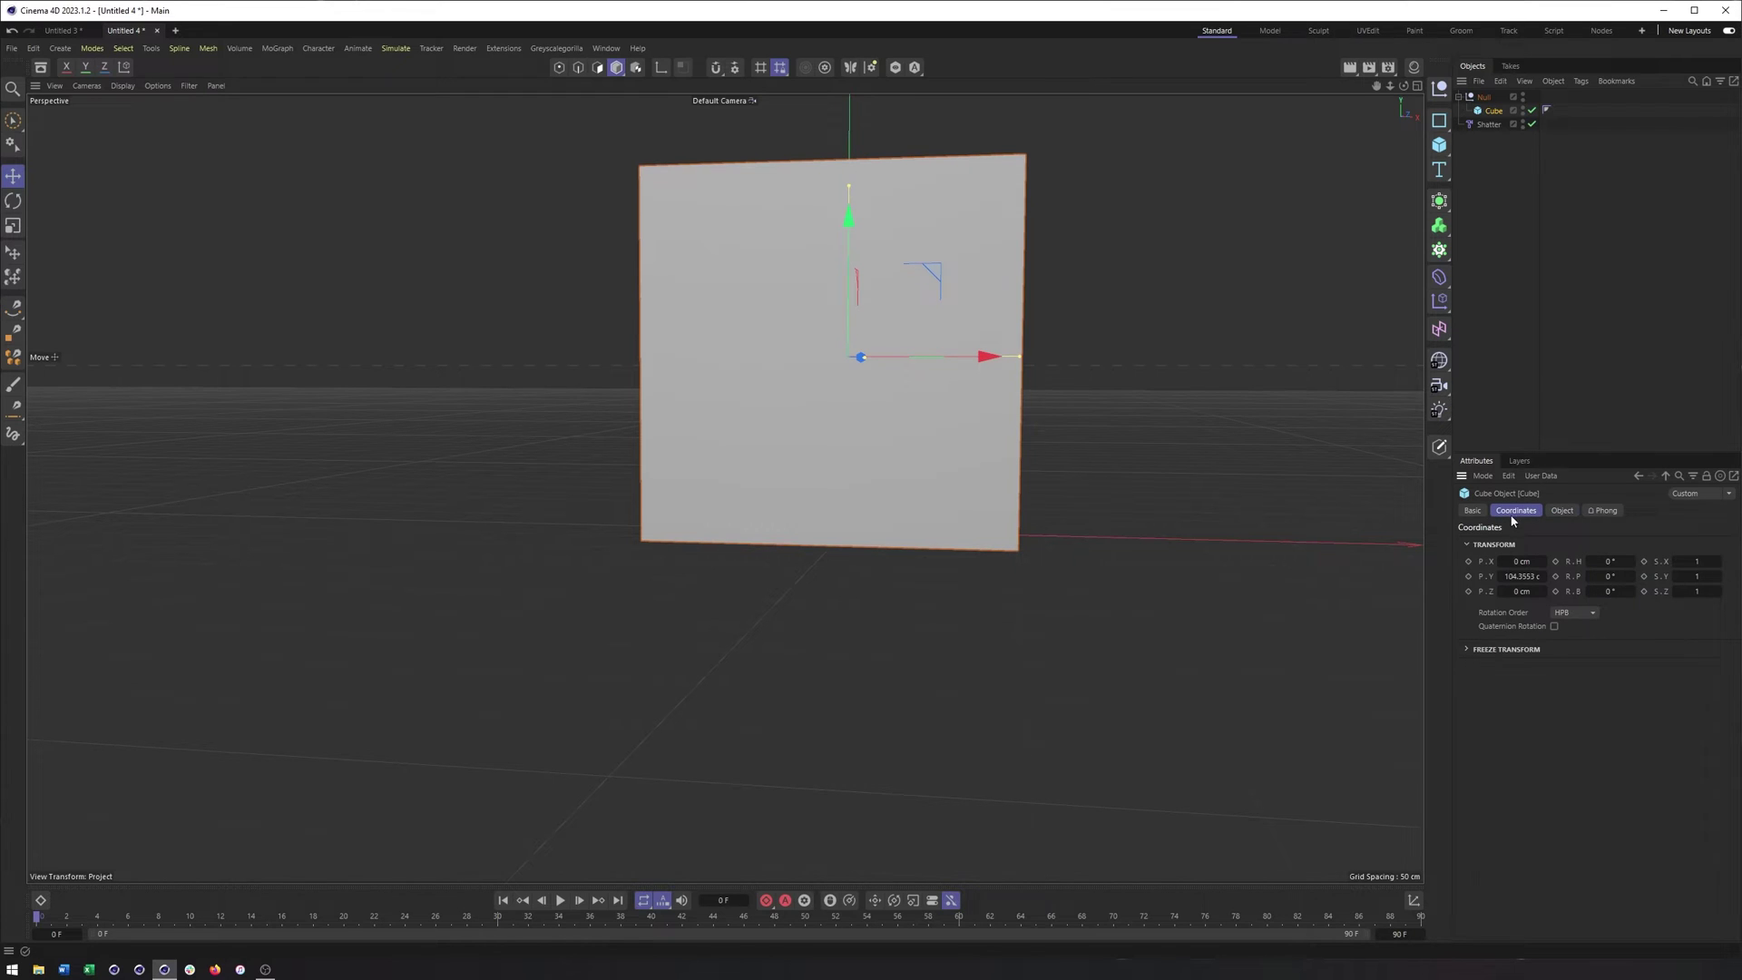
double_click(1515, 577)
key(BackSpace)
text(100)
key(Return)
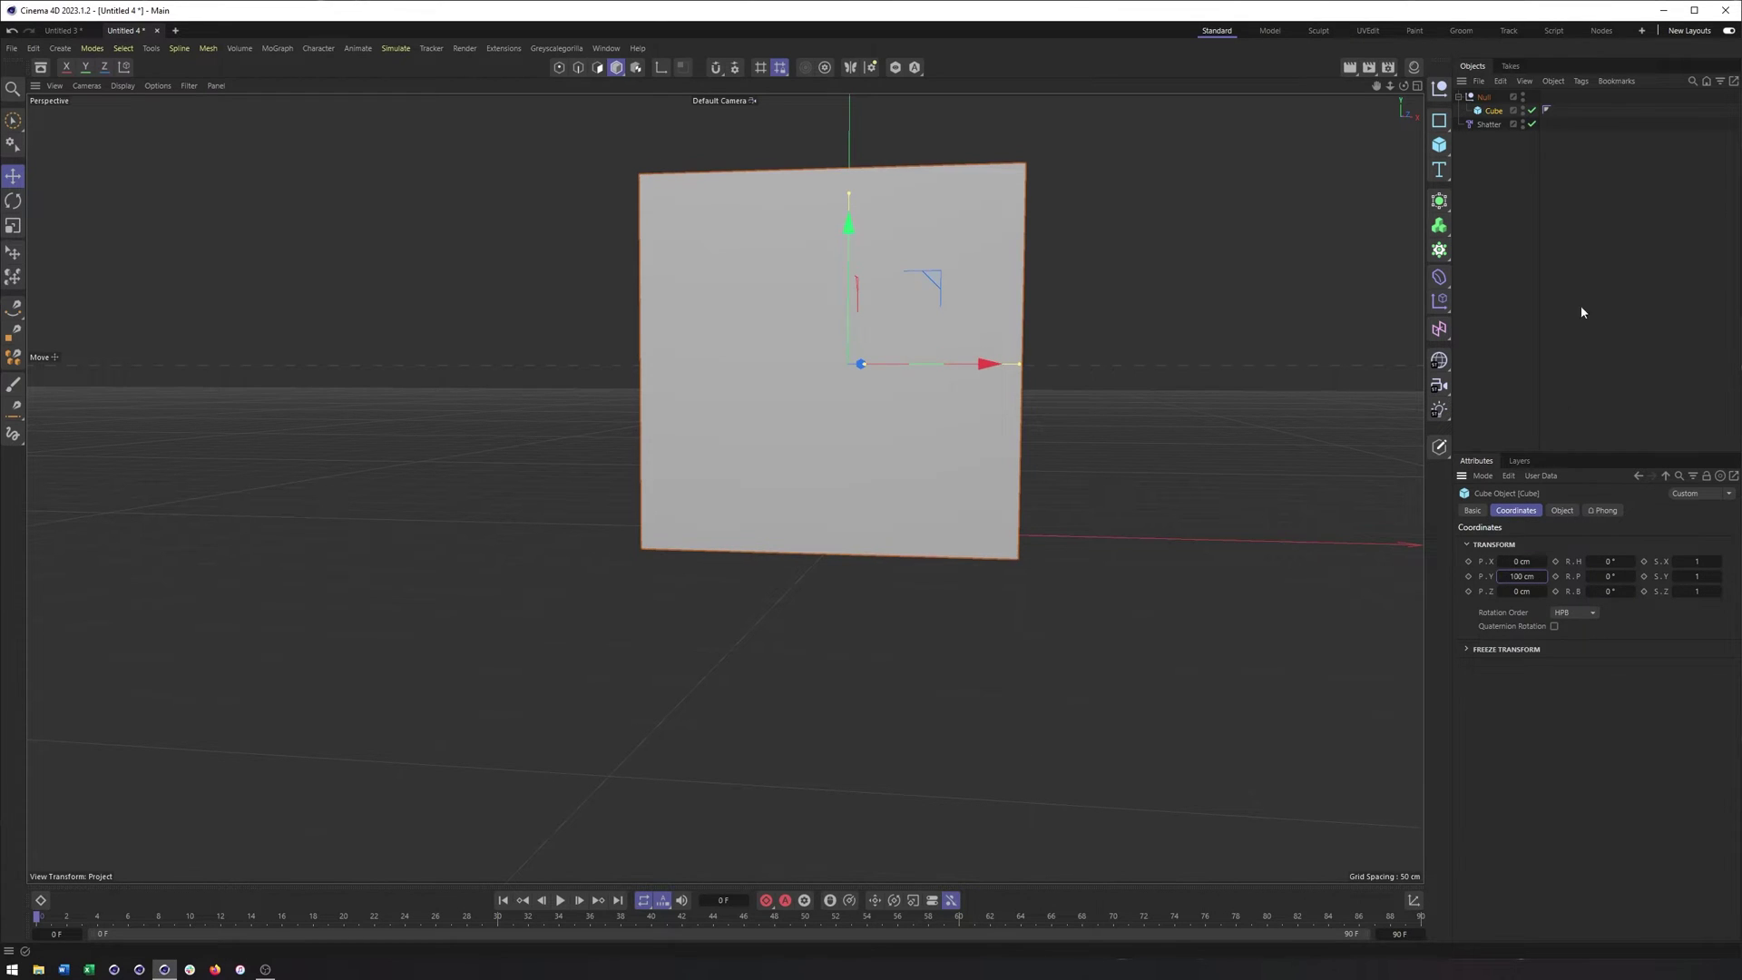
Step: Nest the Shatter deformer back under the Cube
click(1485, 124)
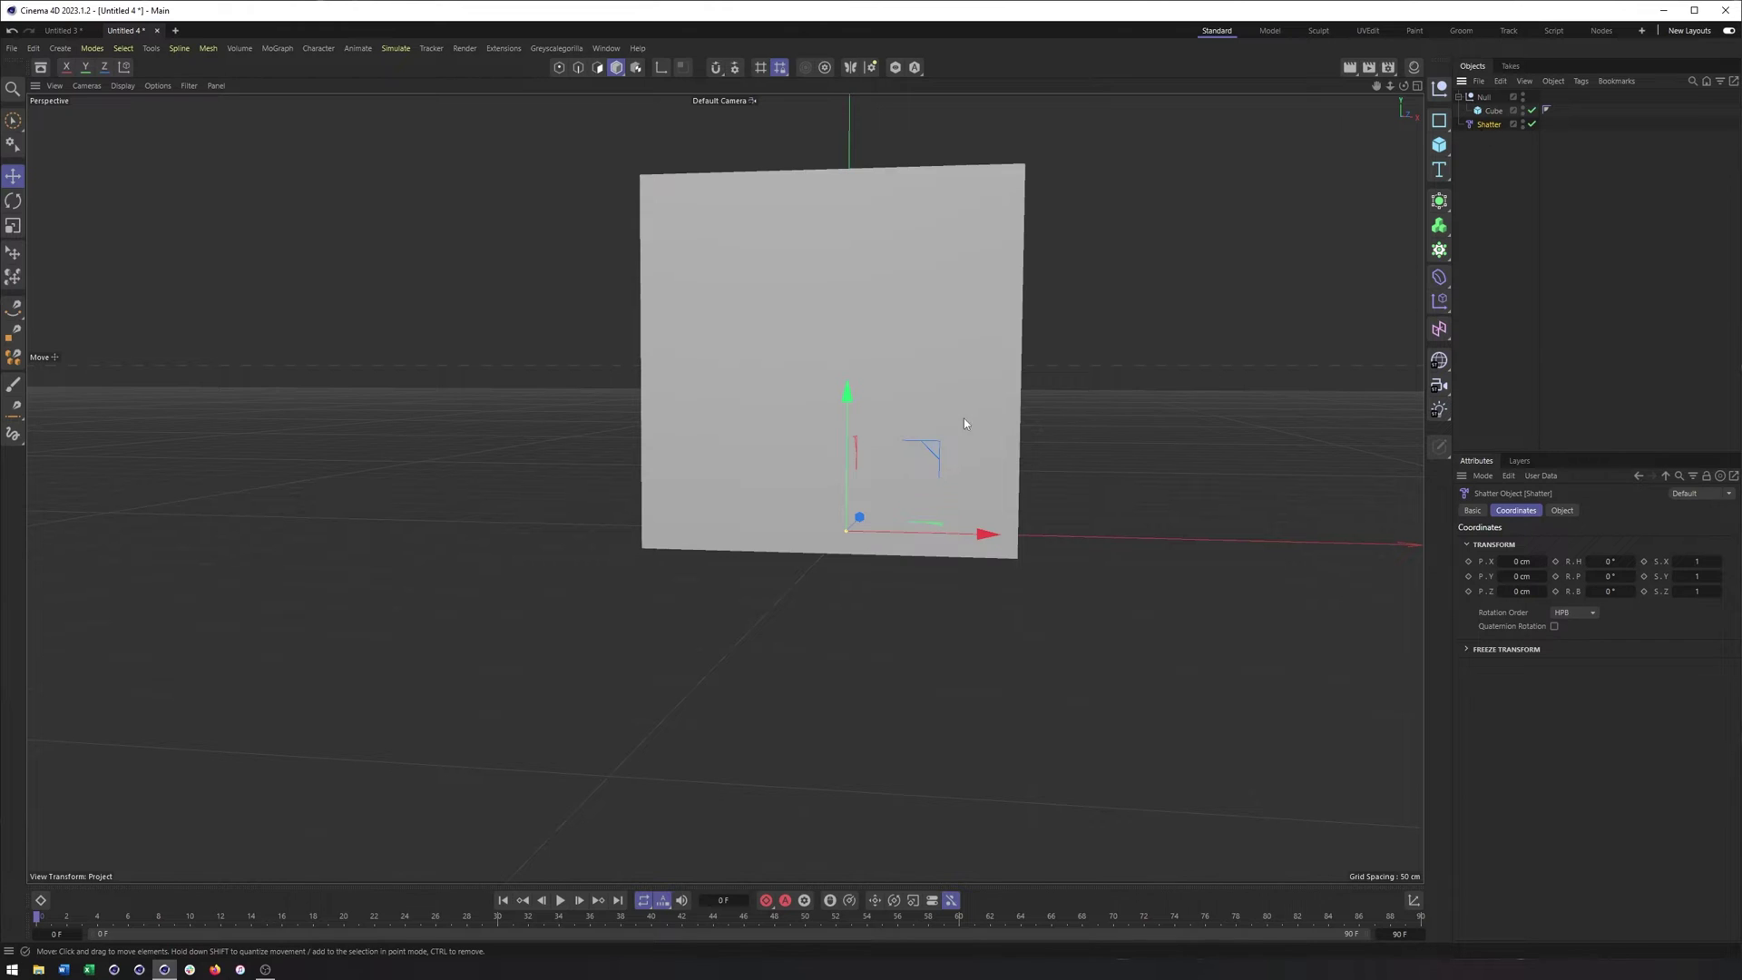
alt+drag(965, 419, 1183, 439)
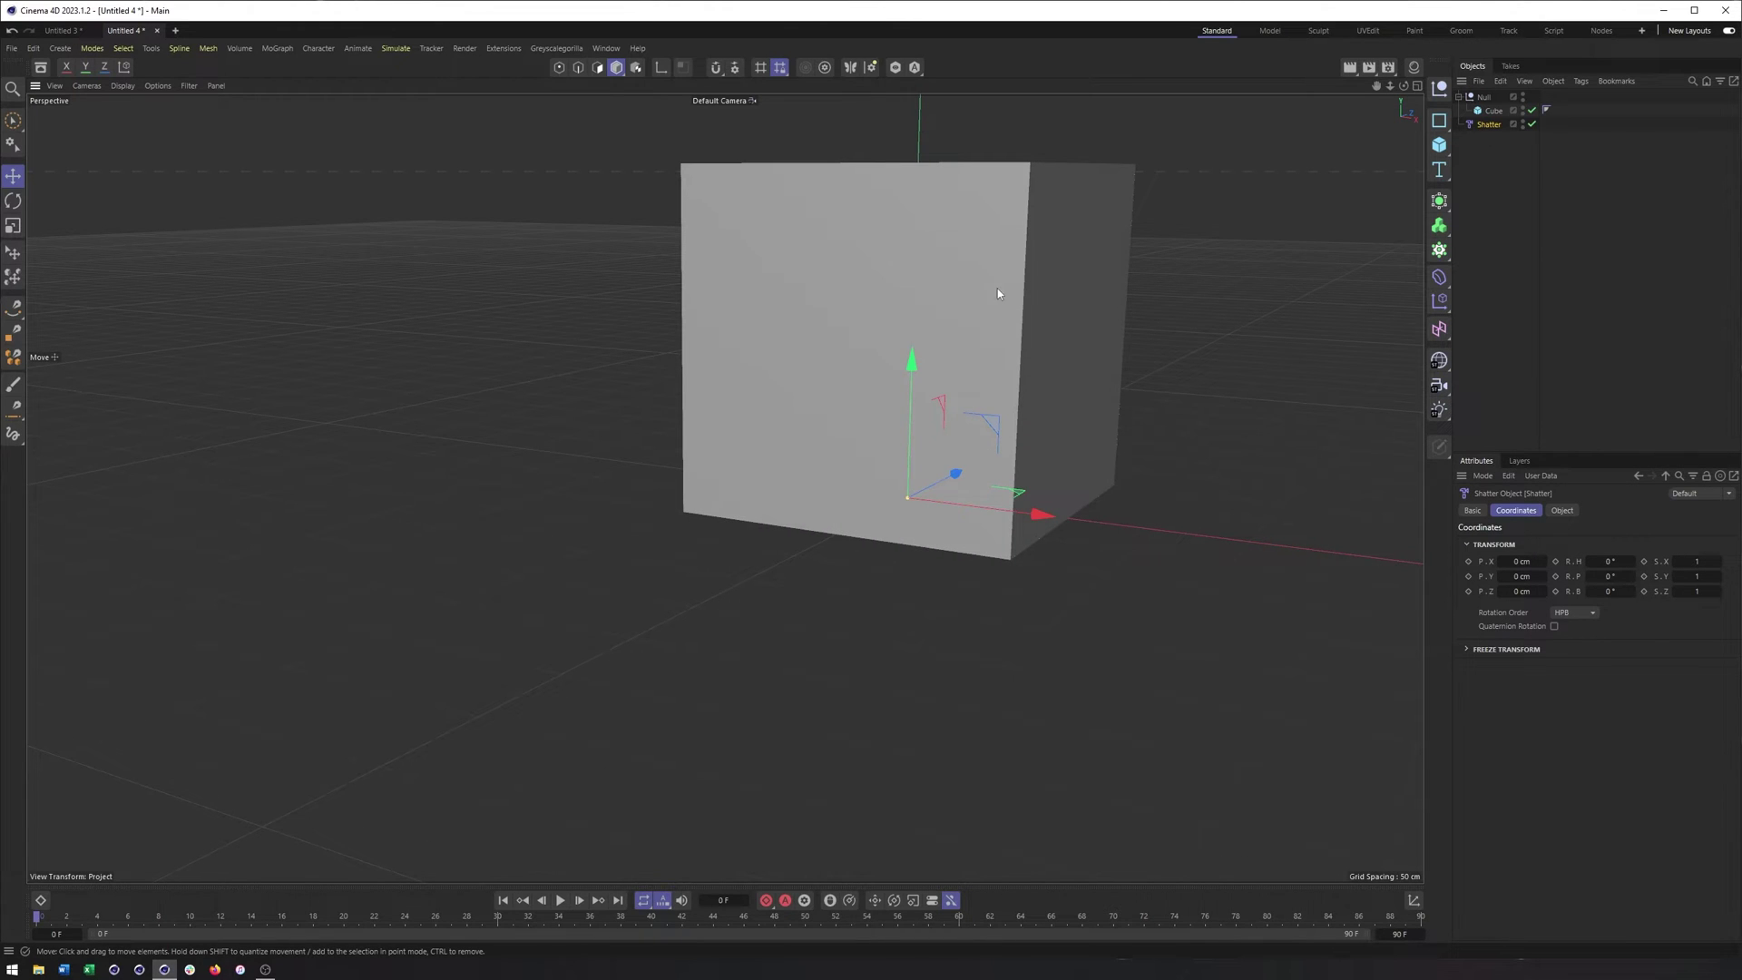
alt+drag(998, 288, 1090, 271)
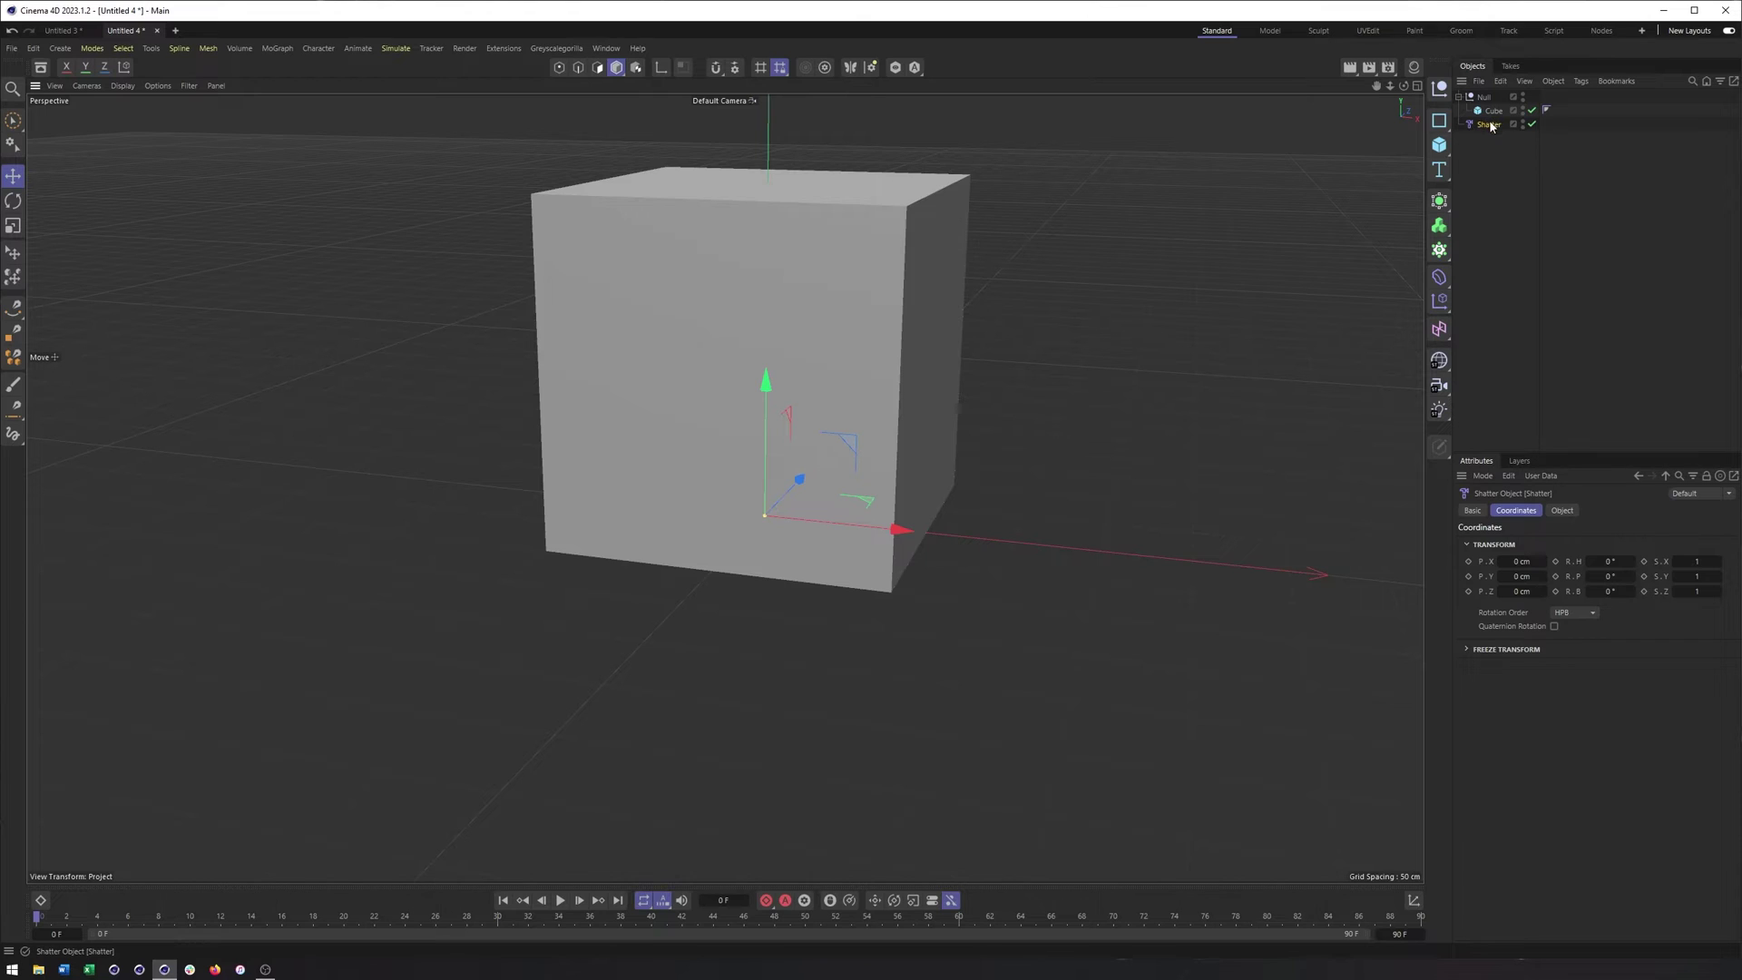
drag(1491, 124, 1498, 115)
Step: Try several Shatter Strength values and settle on 12%, then select the Cube
click(1561, 513)
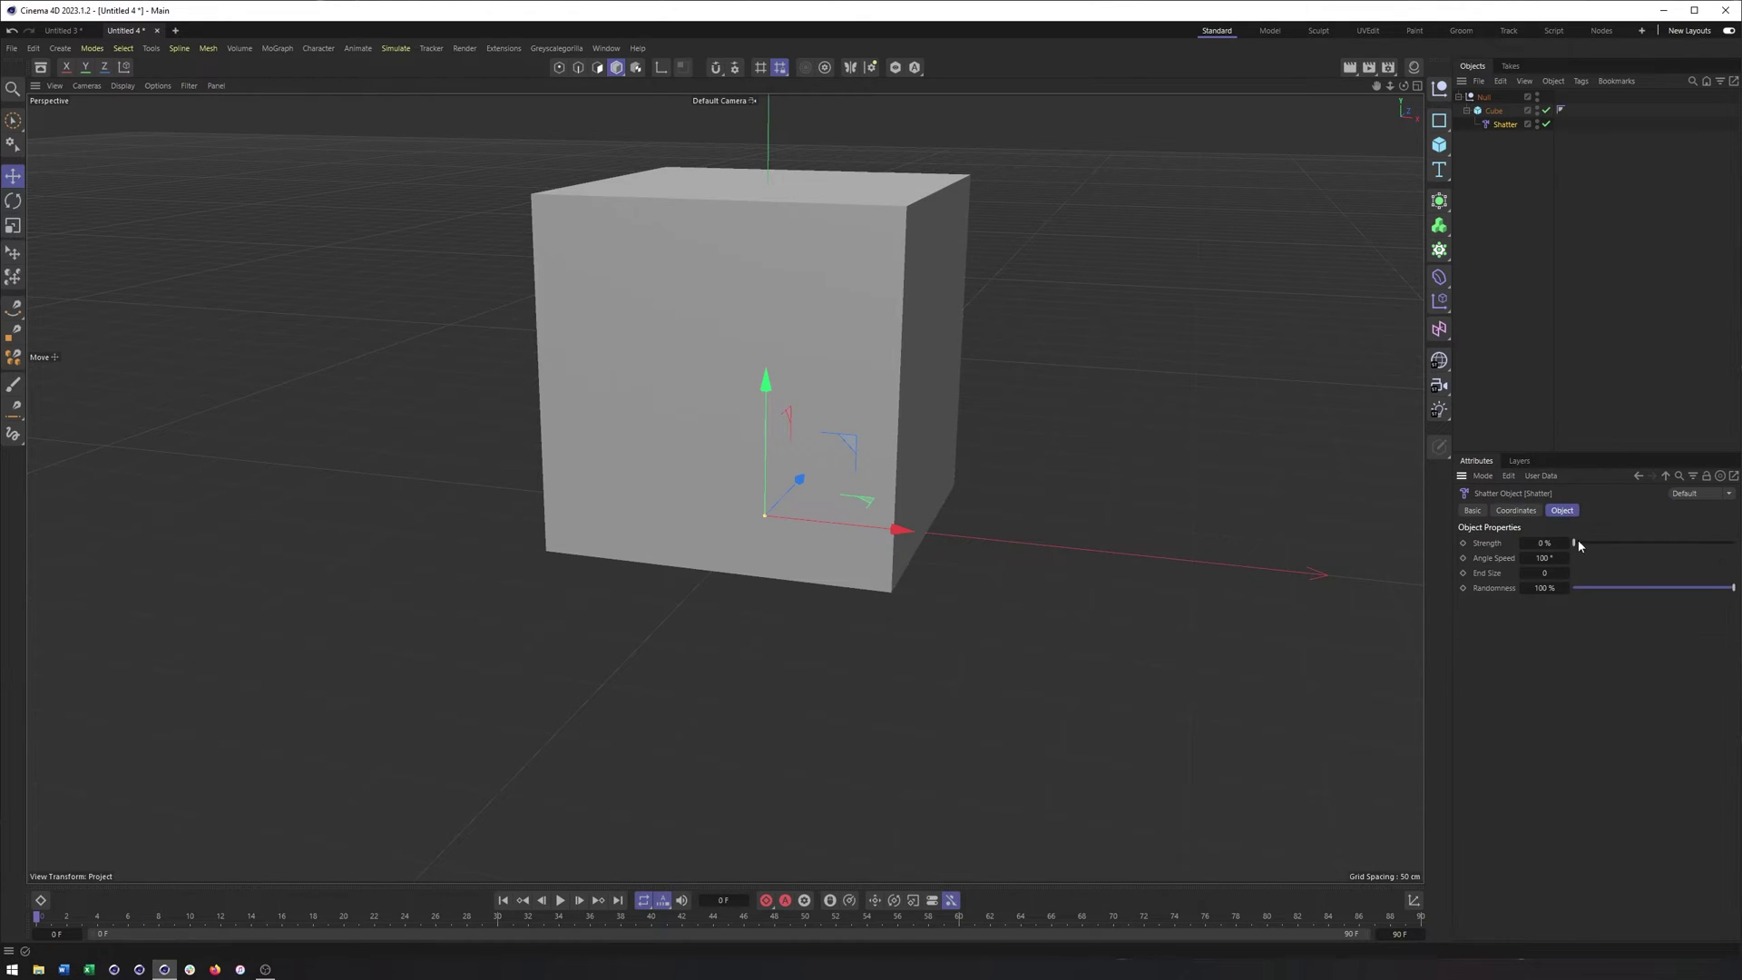
mouse_move(1576, 543)
mouse_down()
mouse_move(1652, 541)
mouse_move(1574, 537)
mouse_up()
drag(1574, 538, 1581, 536)
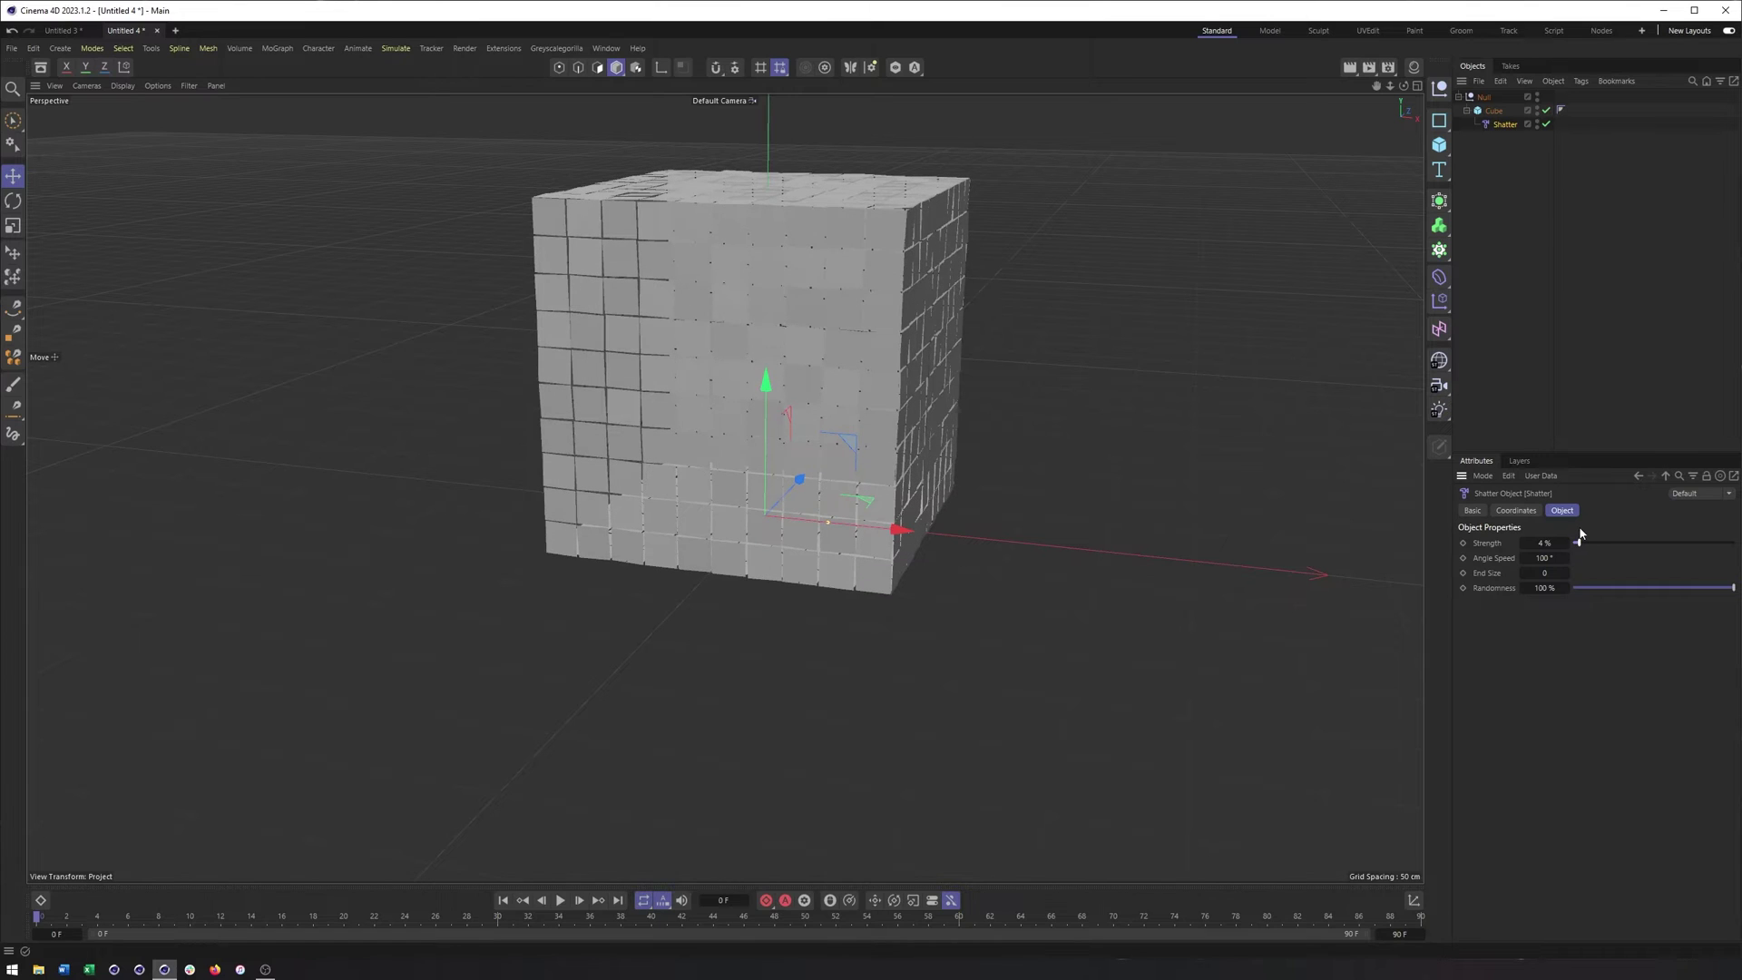
drag(1580, 535, 1674, 530)
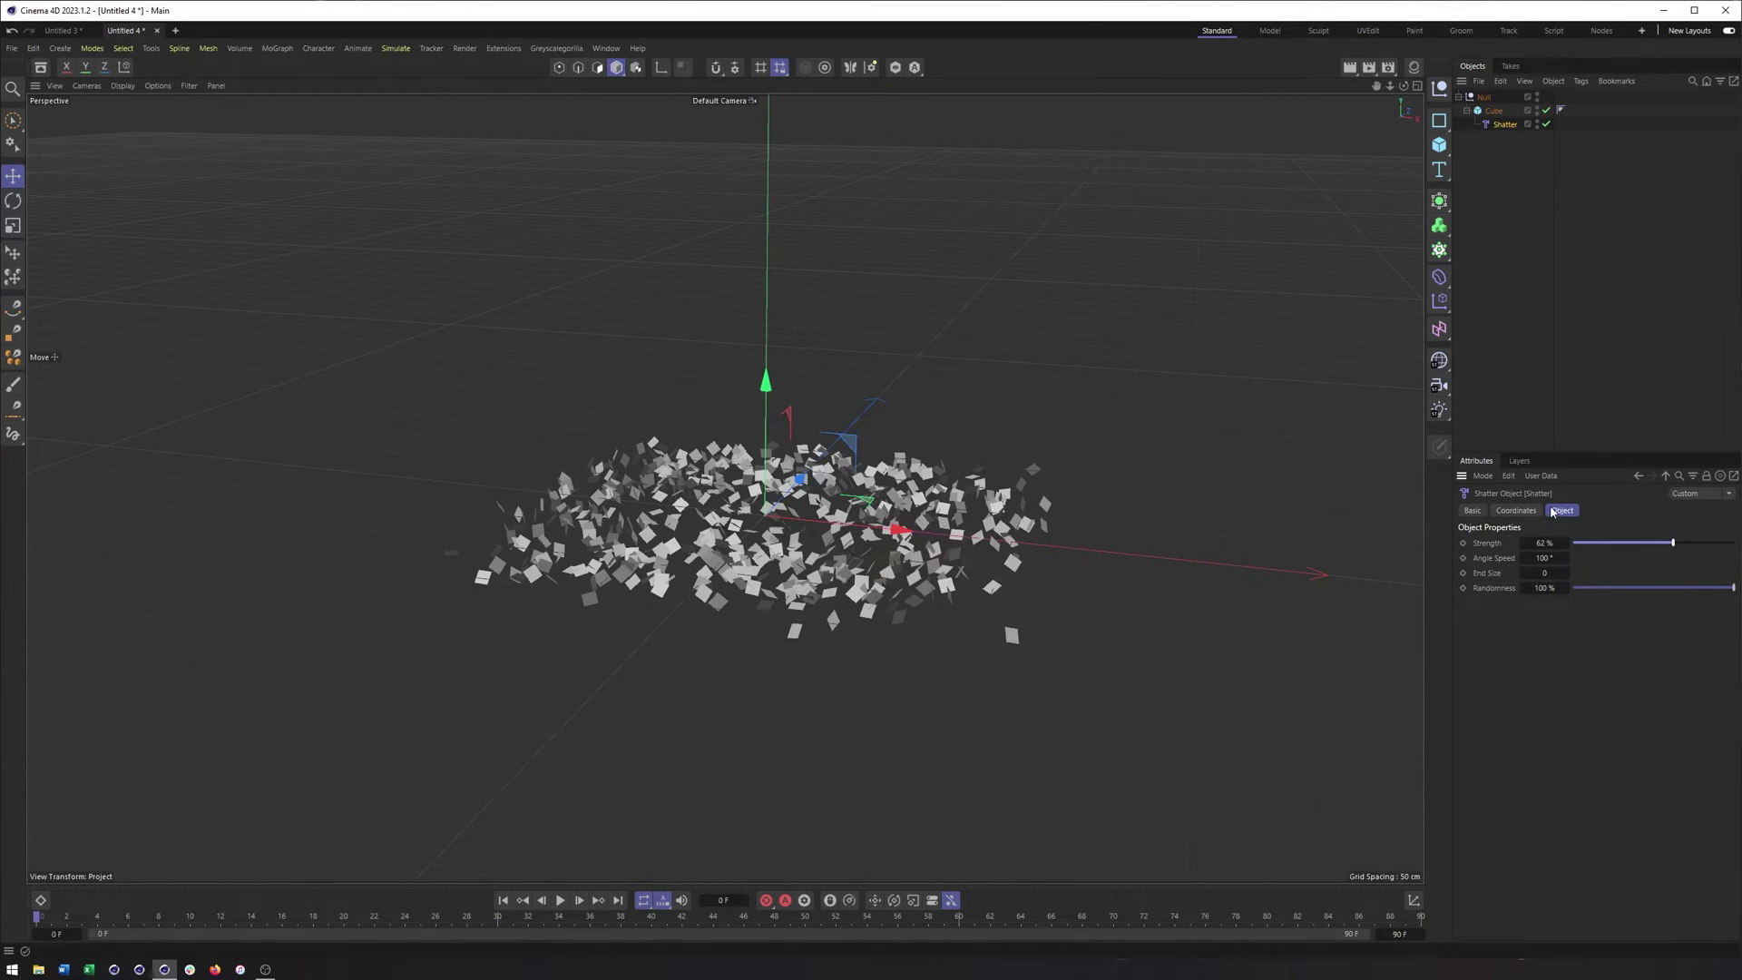
alt+drag(962, 545, 842, 508)
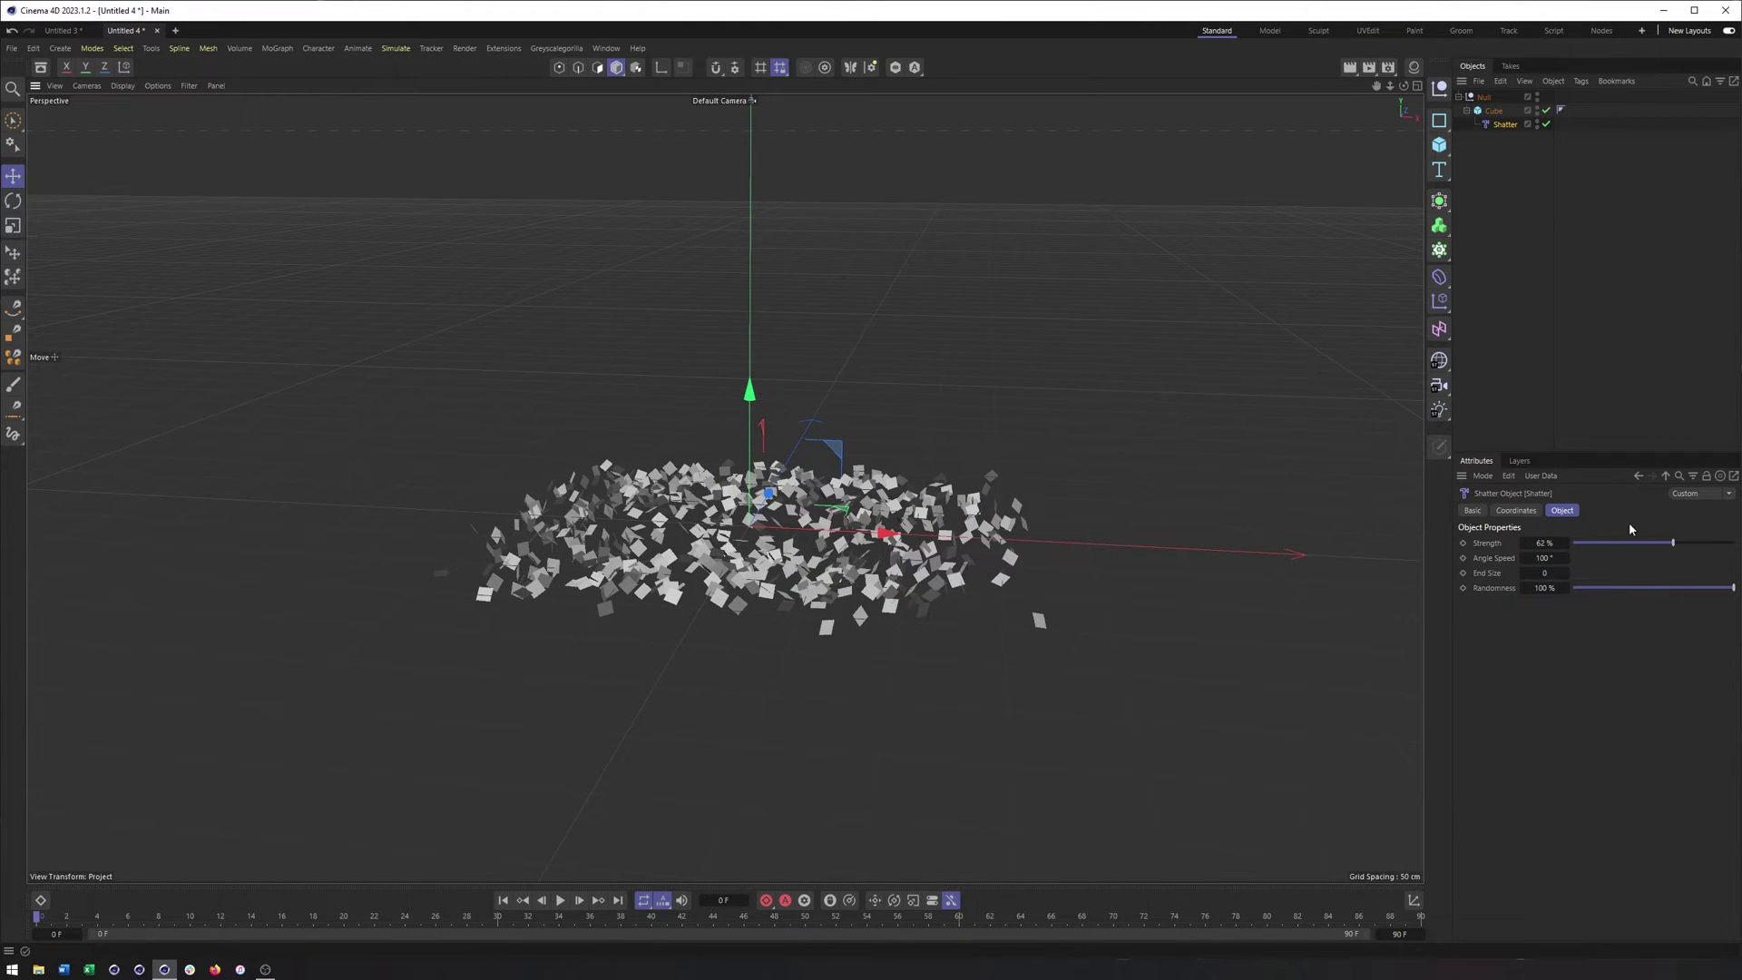
drag(1673, 543, 1621, 573)
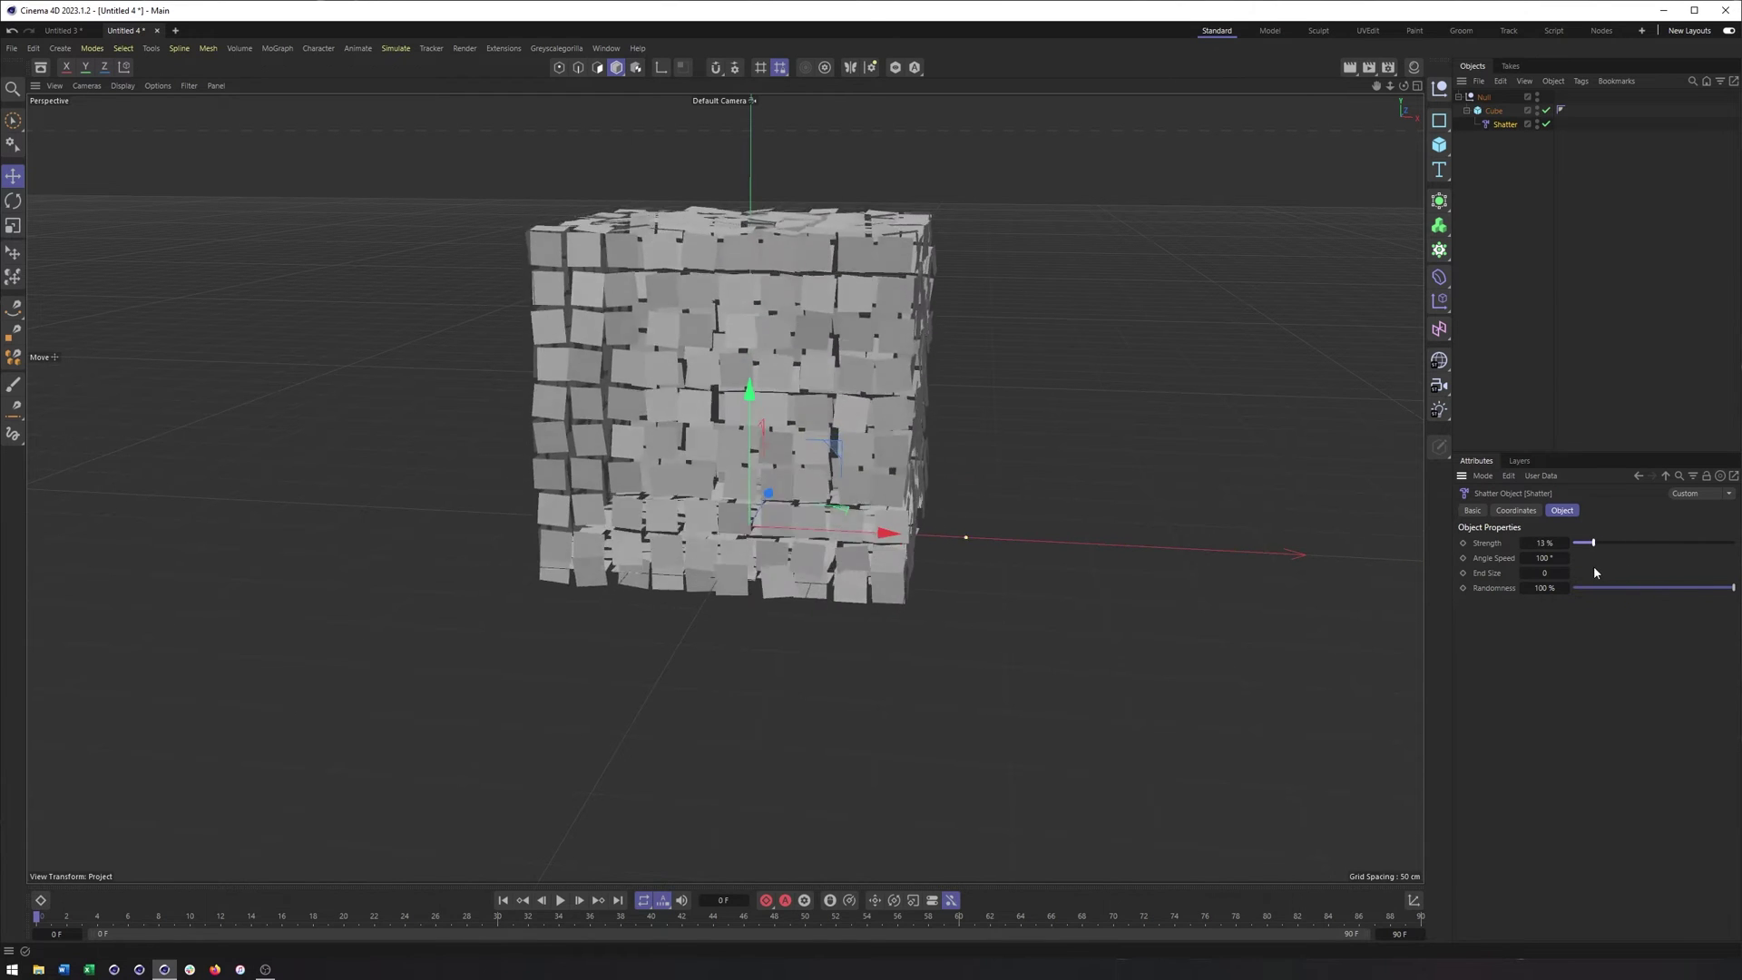
mouse_move(1594, 567)
mouse_down()
mouse_move(1568, 565)
mouse_move(1594, 569)
mouse_up()
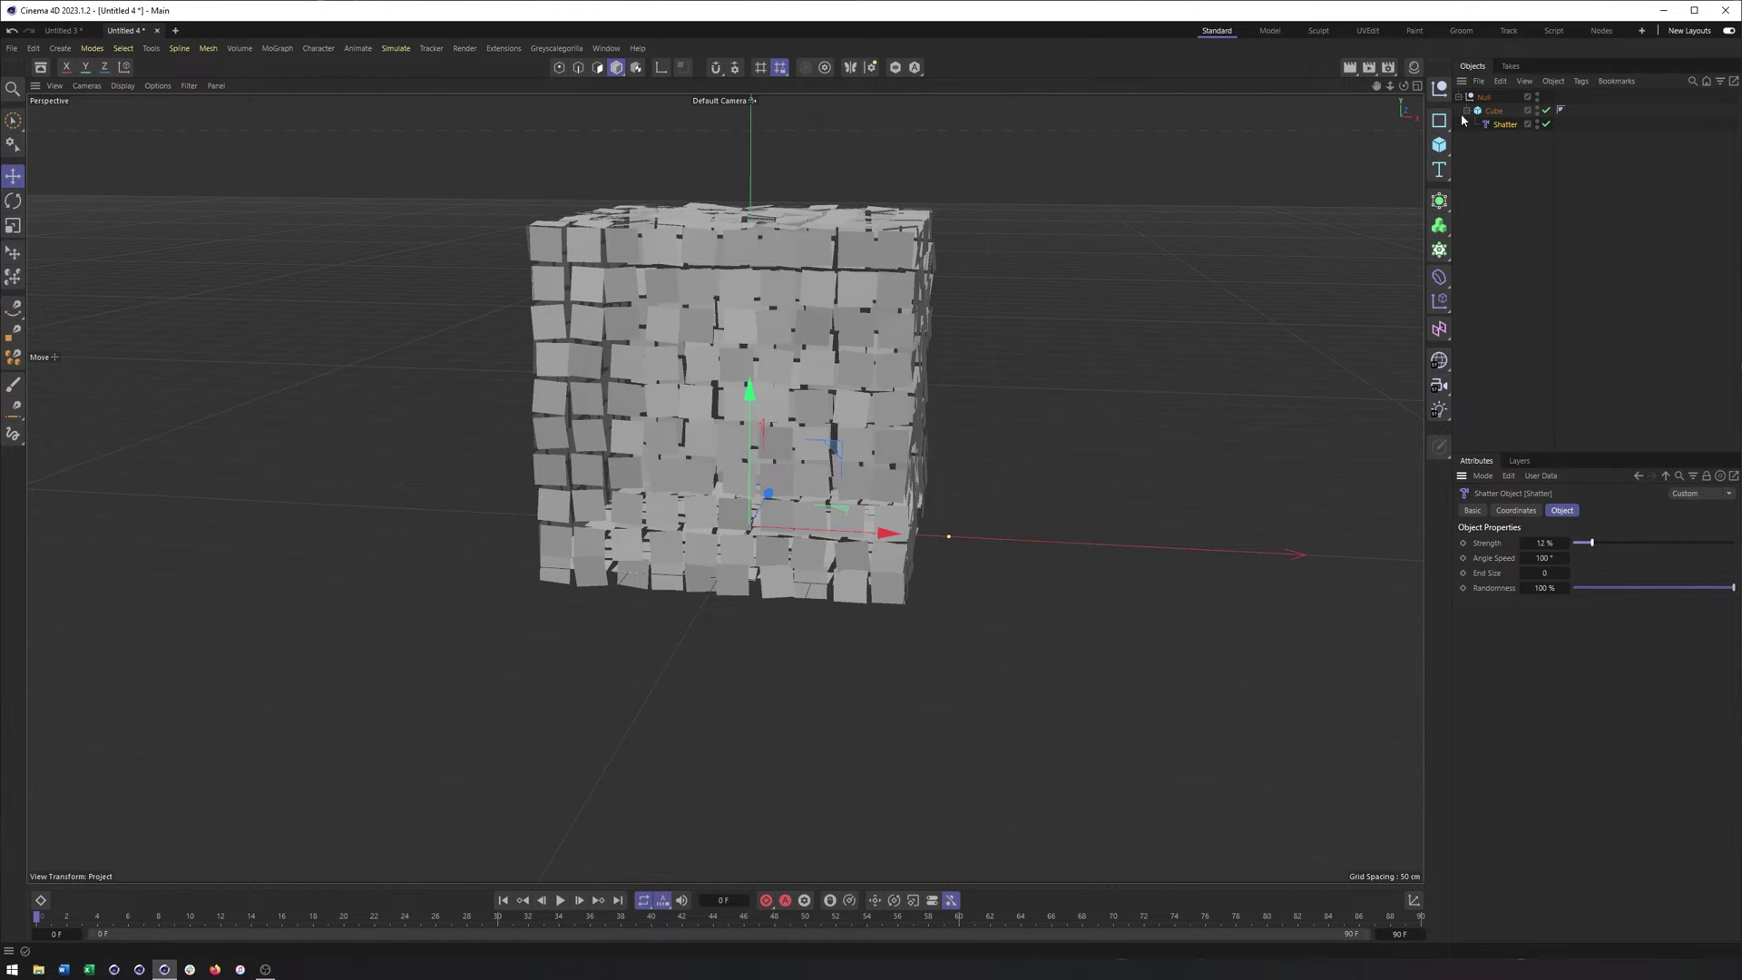
click(1493, 110)
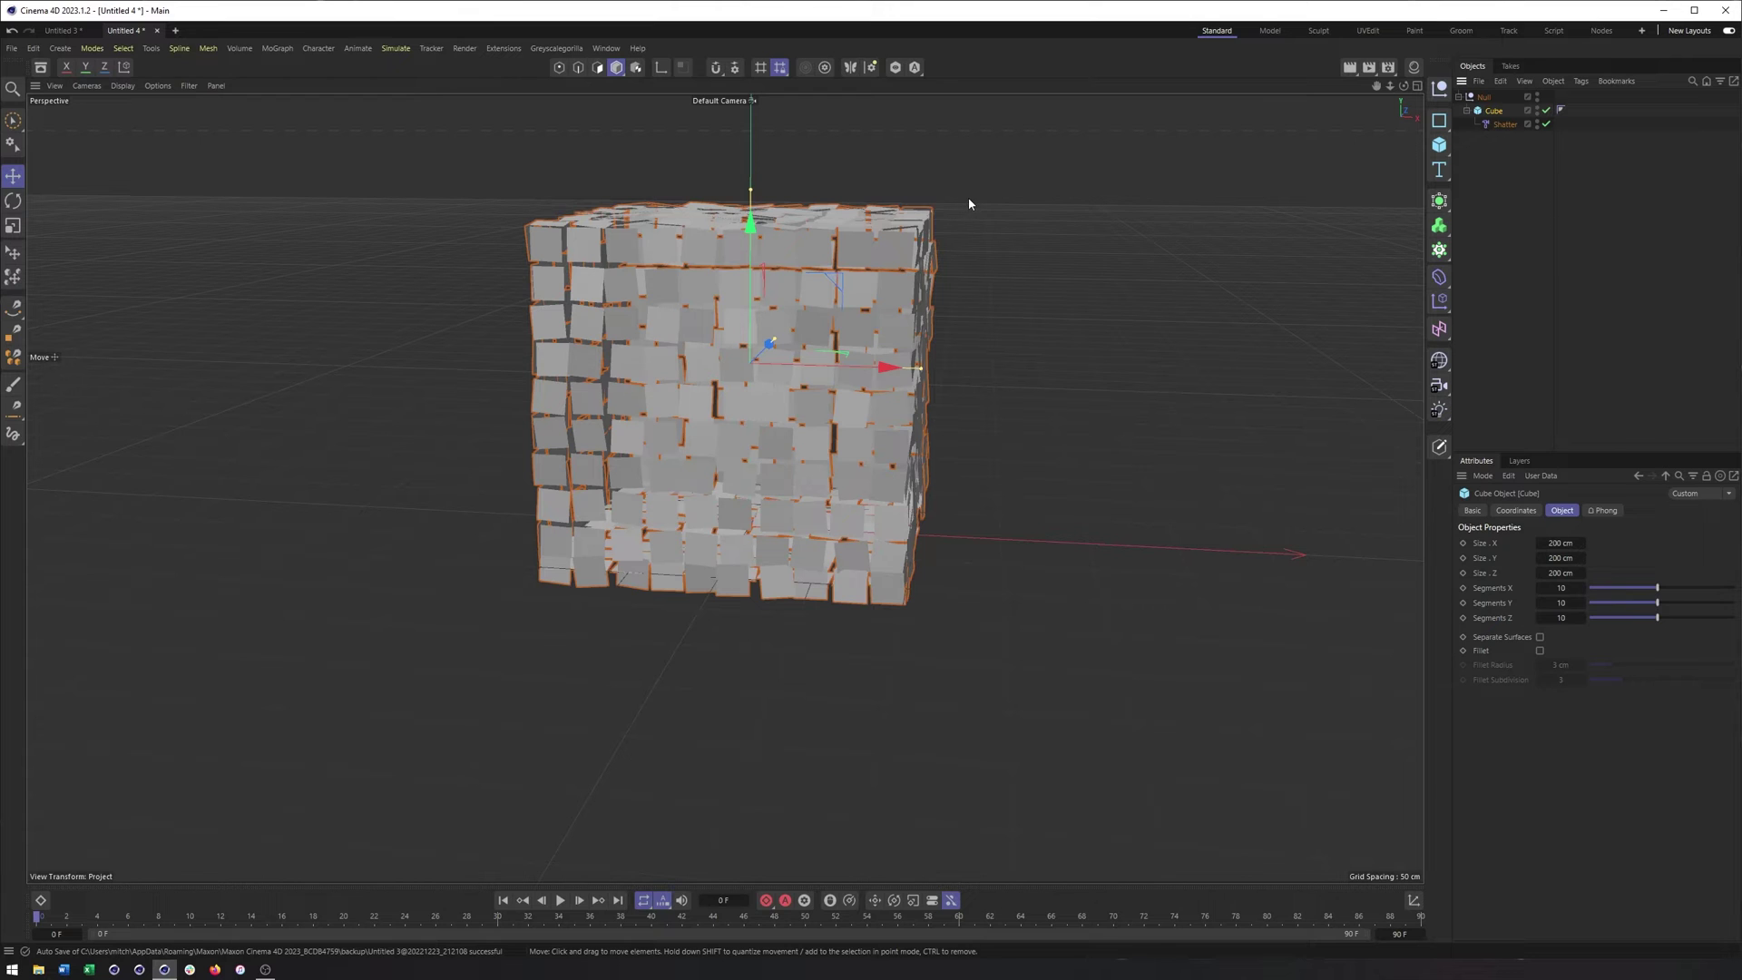
Step: Set the cube's segments to X 2, Y 3, Z 3 and make it editable with C
alt+drag(867, 276, 757, 326)
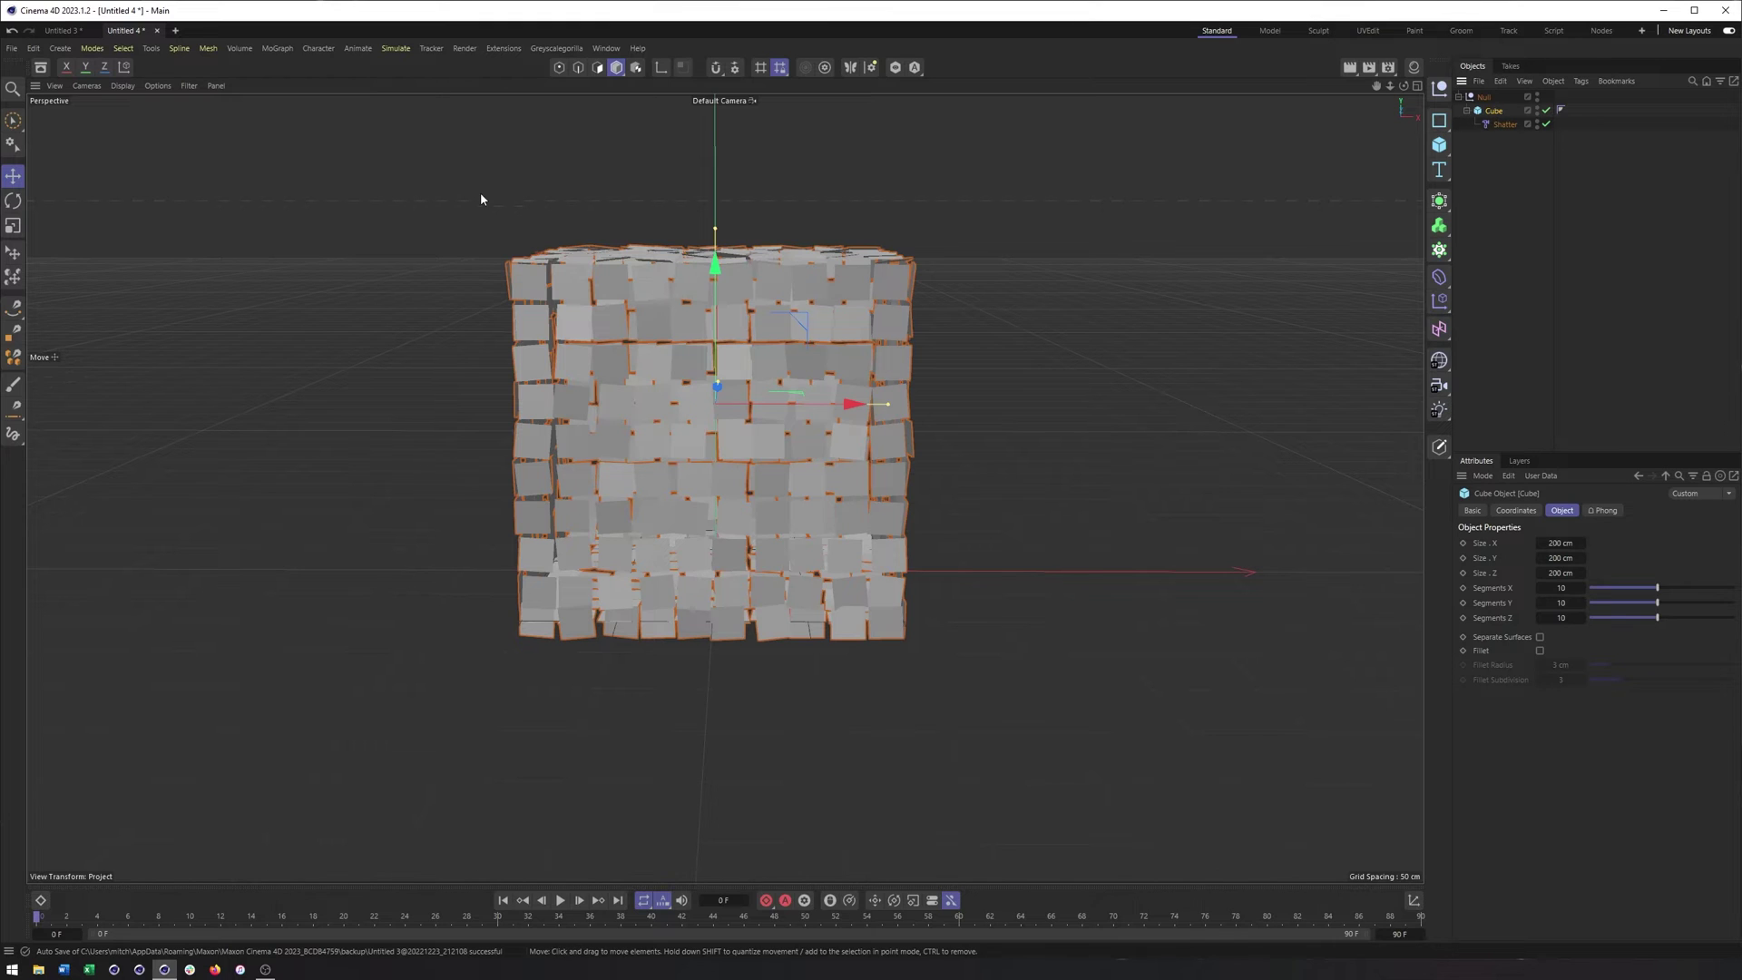
drag(1656, 588, 1604, 619)
click(1601, 603)
click(1601, 589)
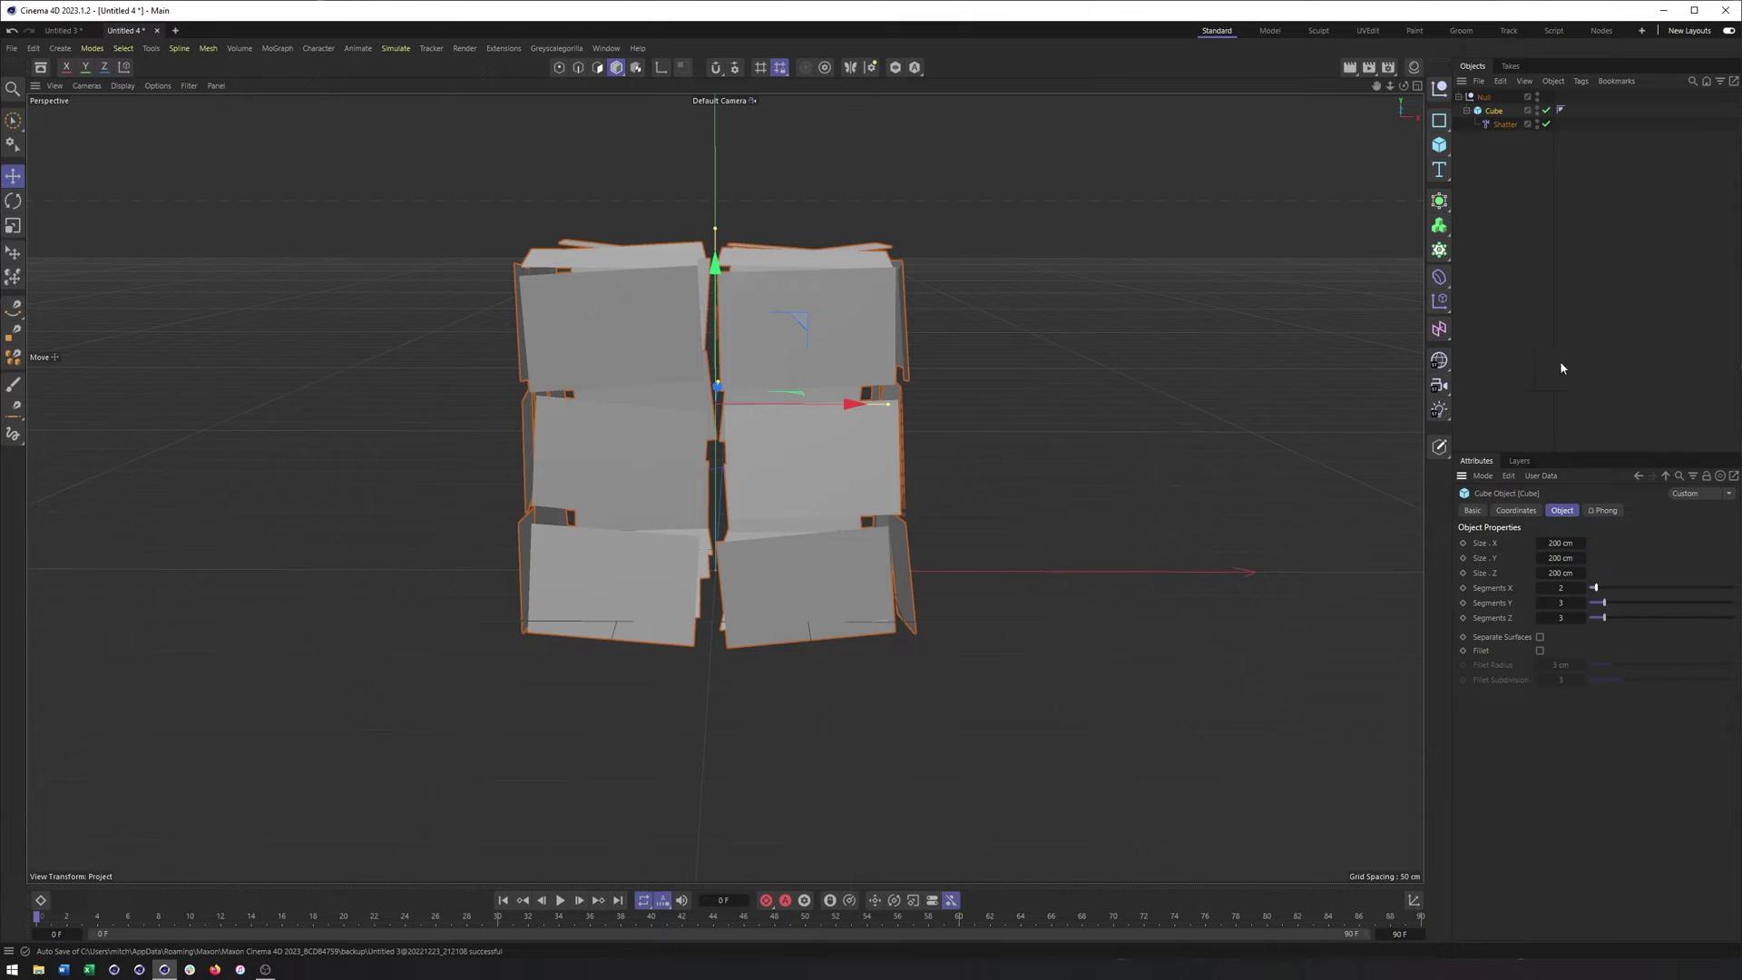
key(c)
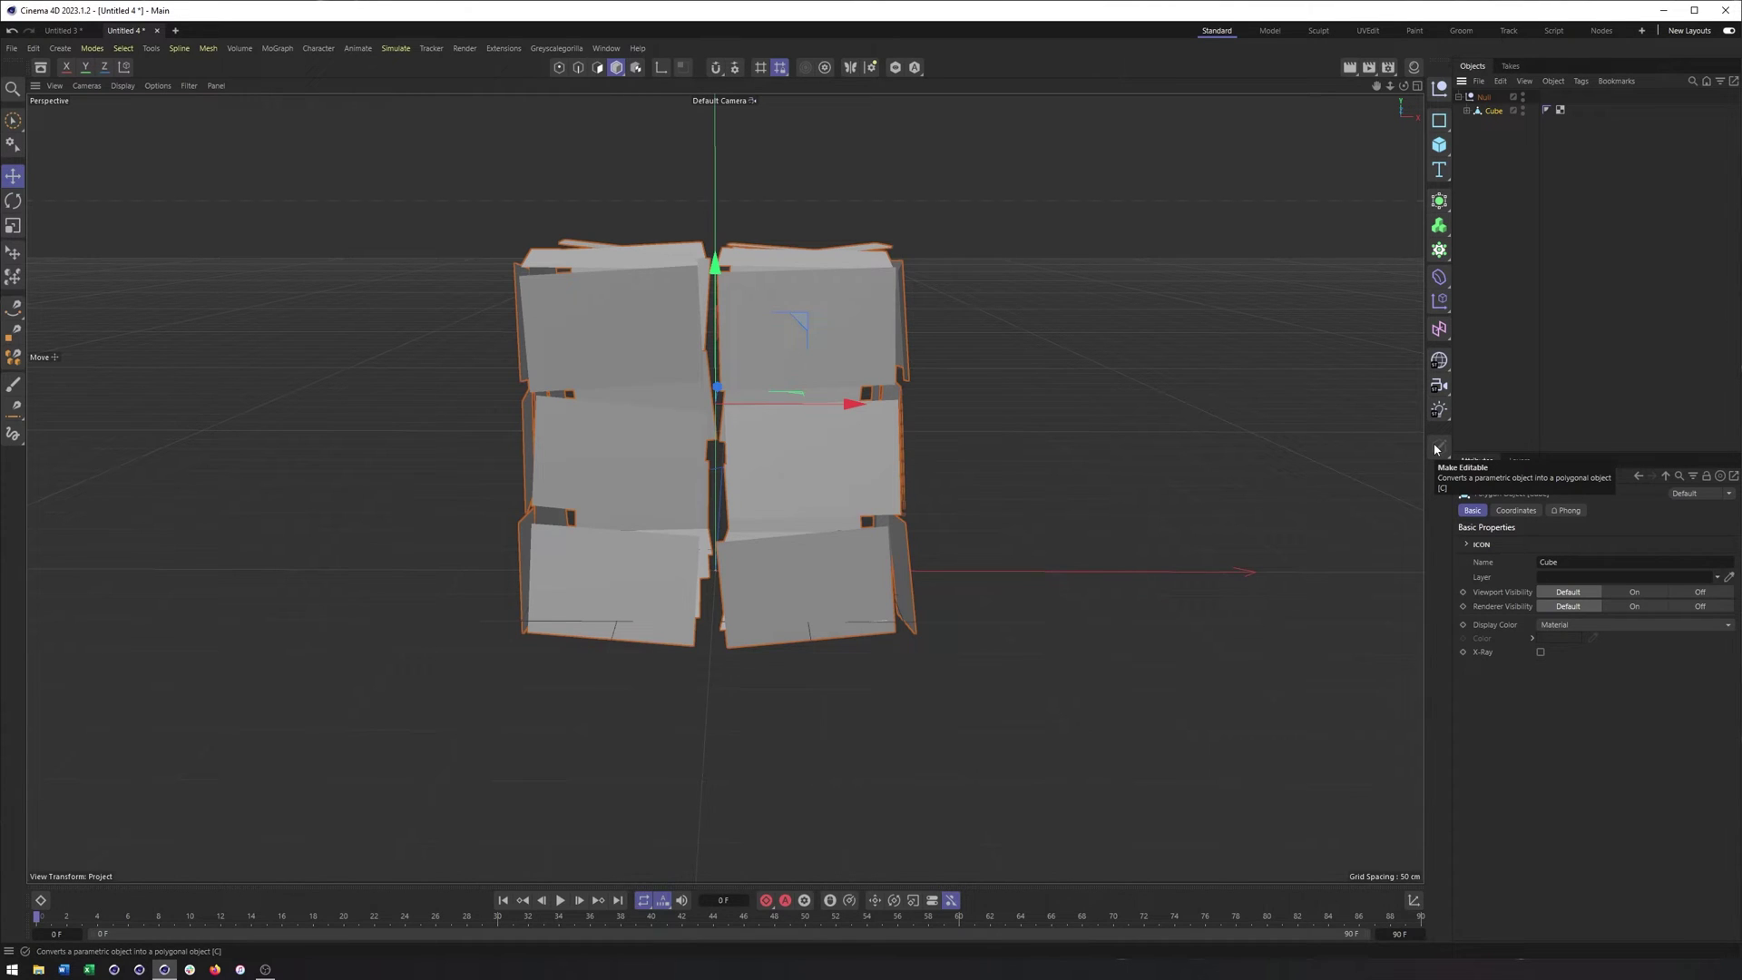
click(1466, 110)
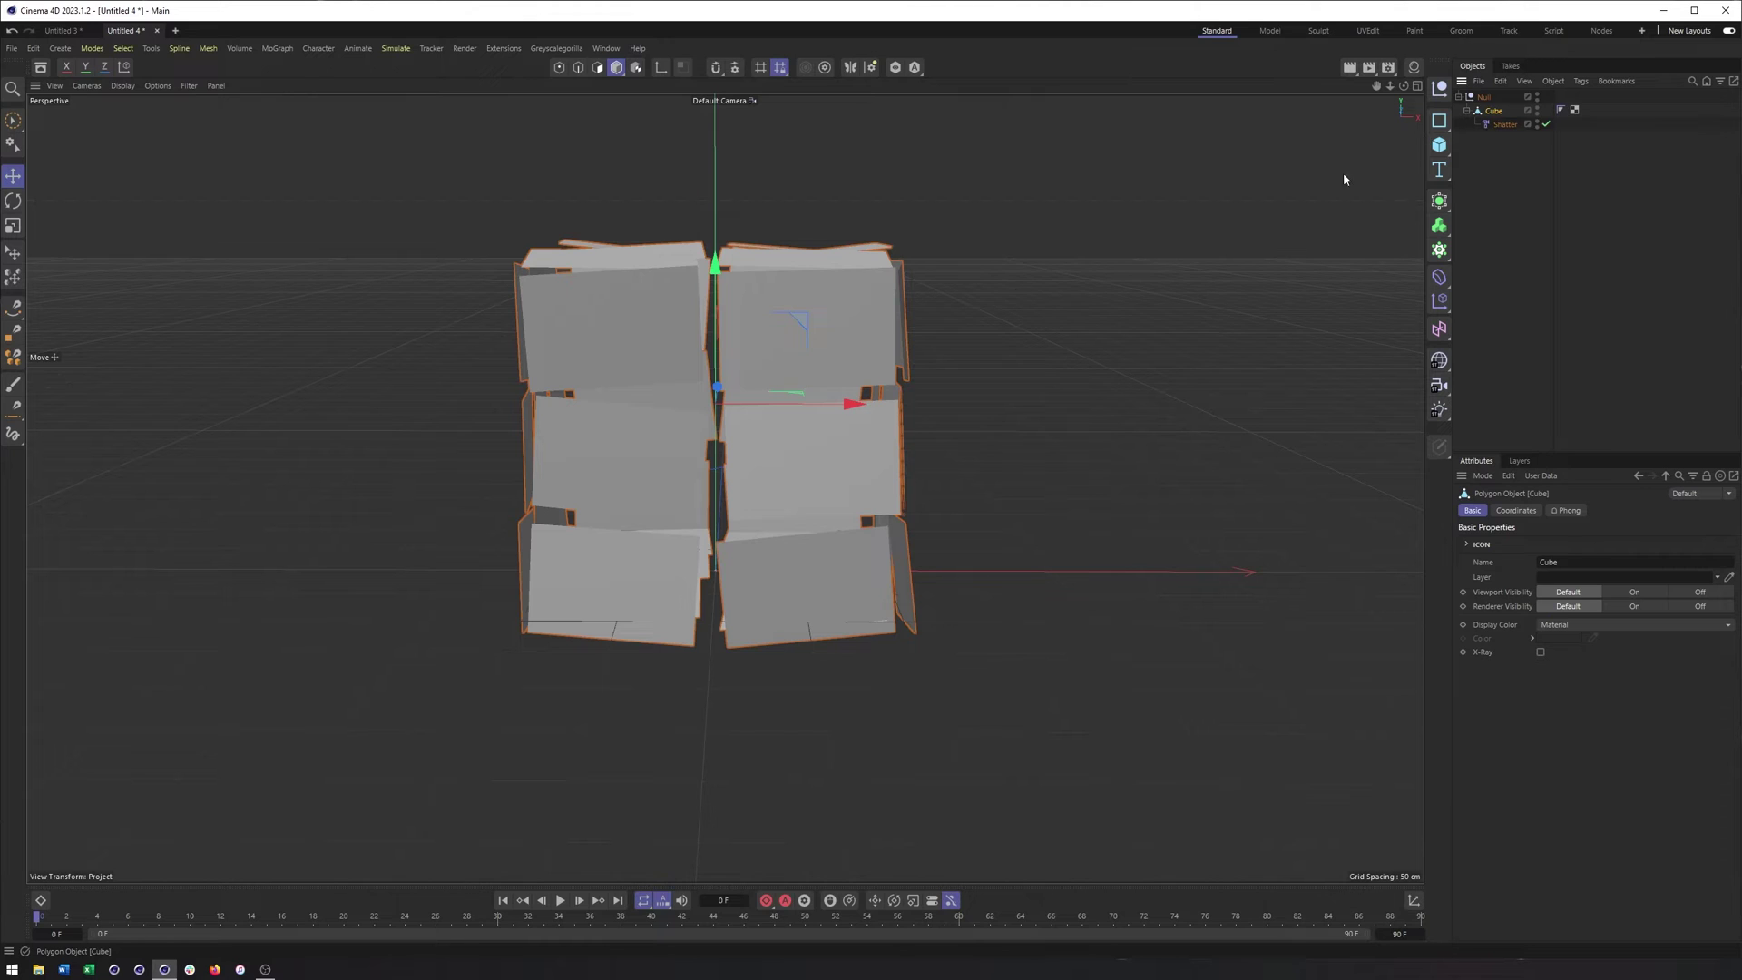
Step: In Edge mode, pick the Line Cut tool with Visible Only unchecked
click(578, 67)
middle_drag(717, 333, 729, 403)
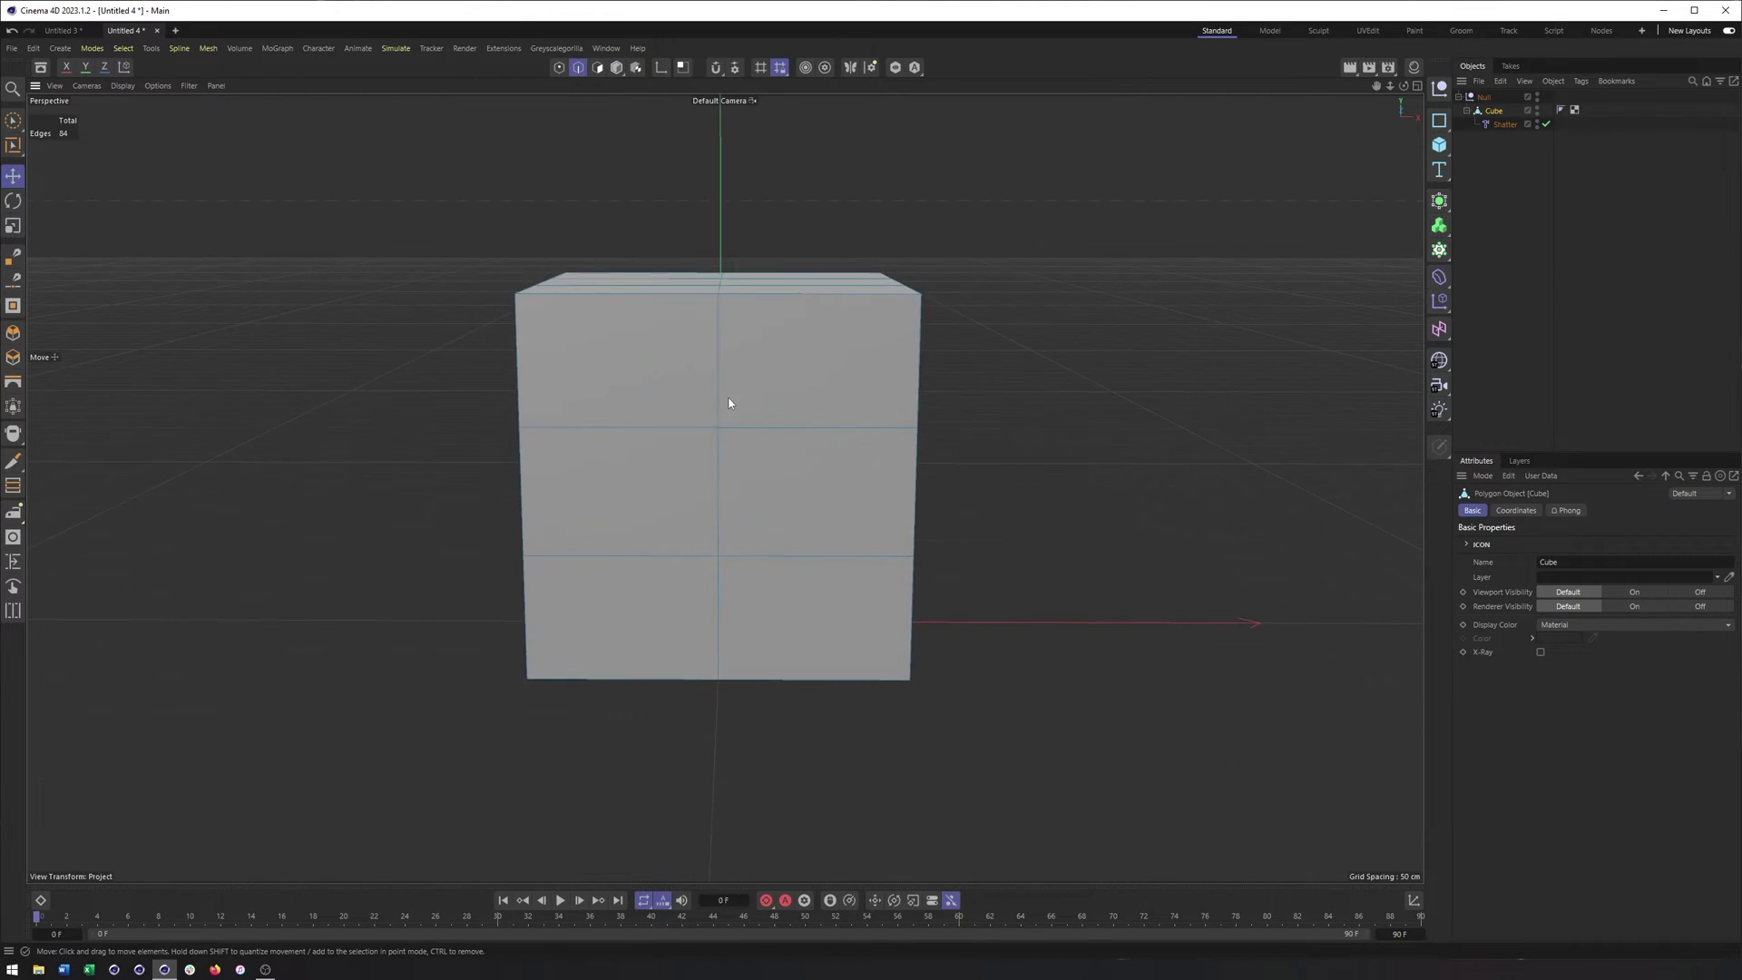
alt+drag(728, 402, 894, 252)
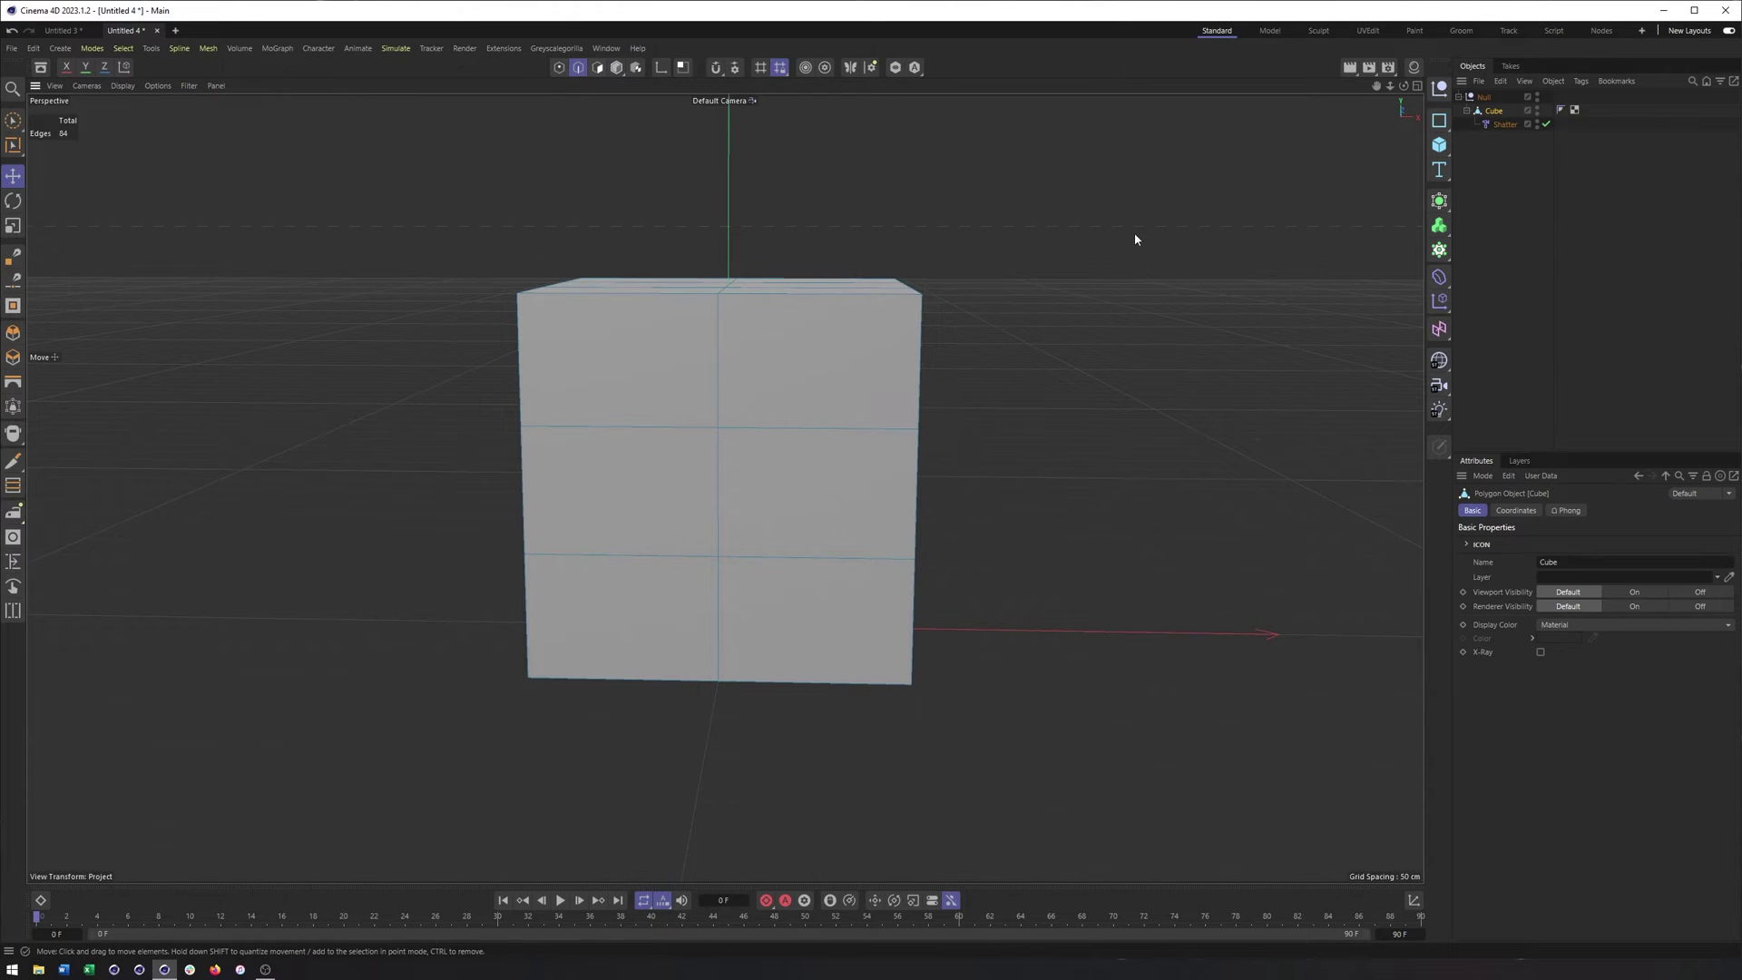
right_click(1017, 260)
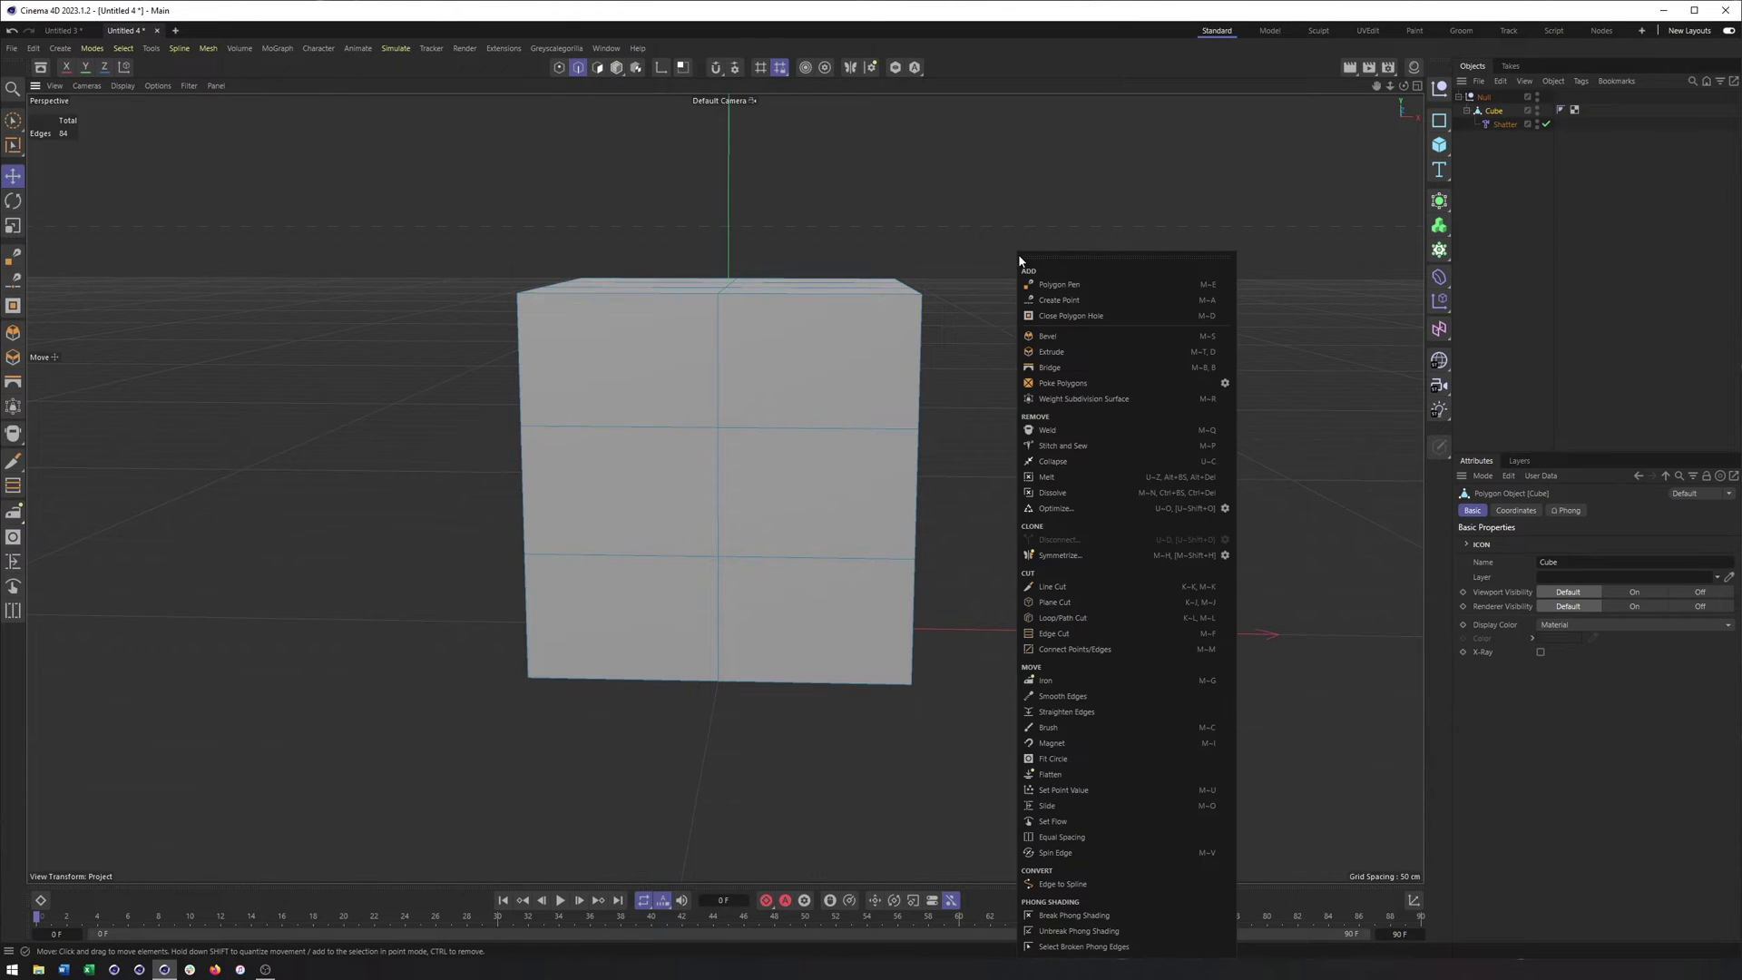
click(1087, 588)
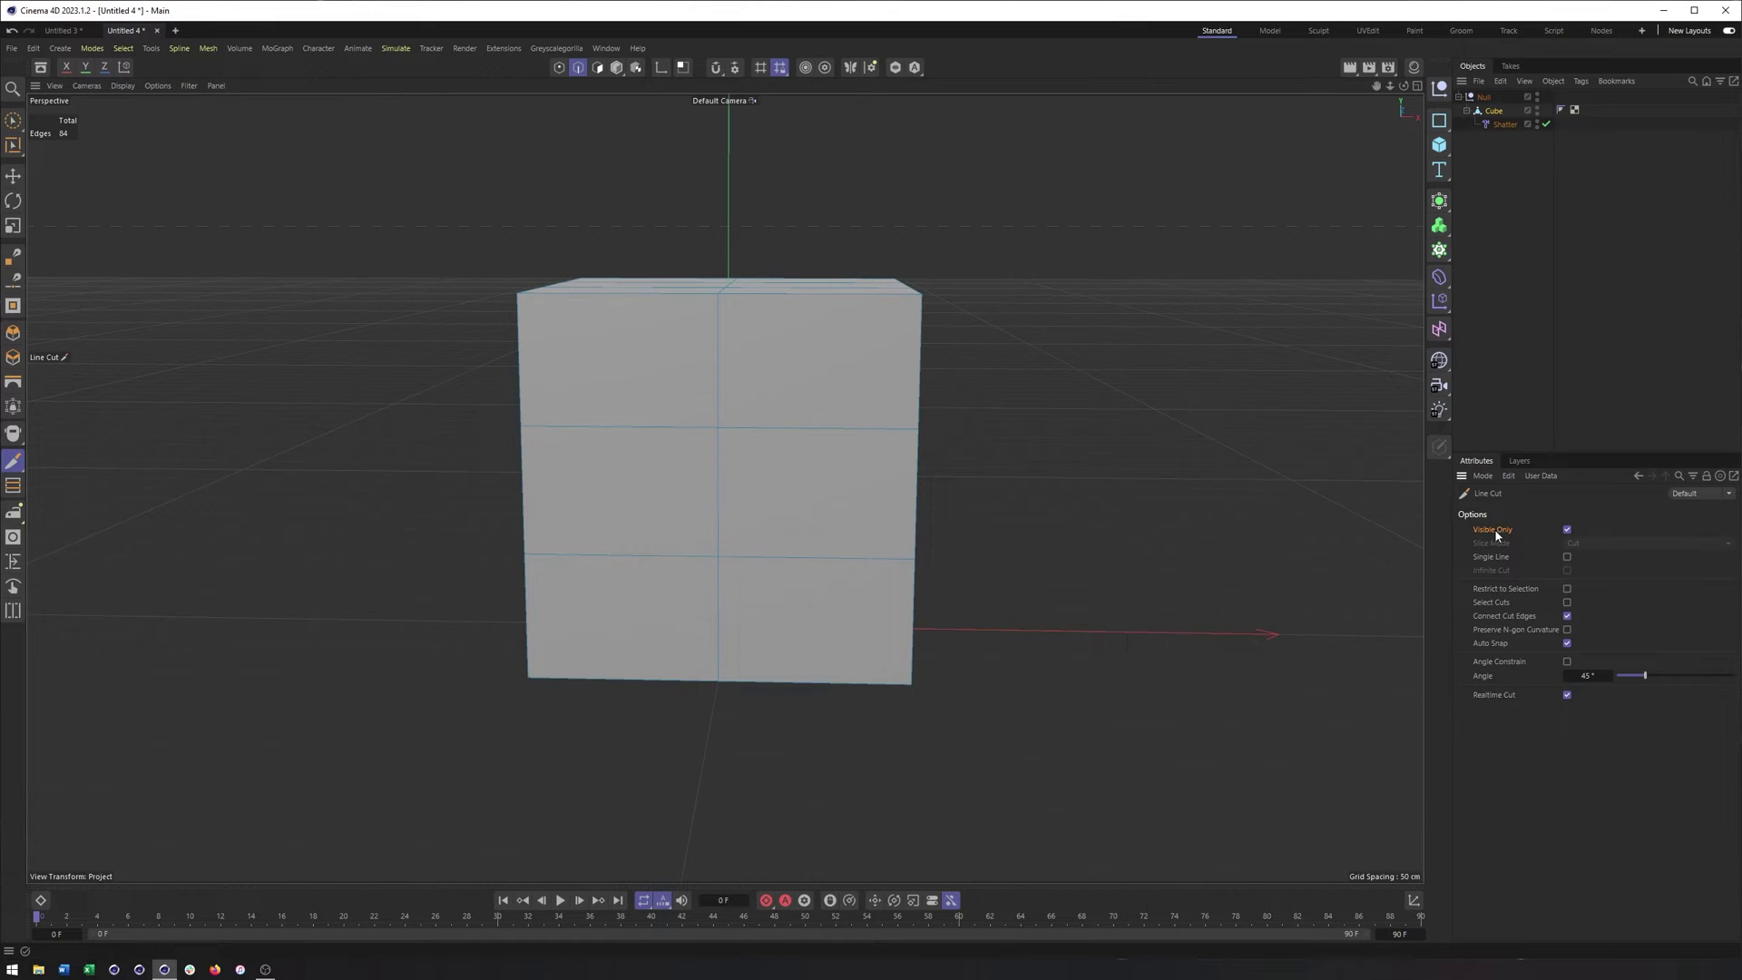
click(1567, 529)
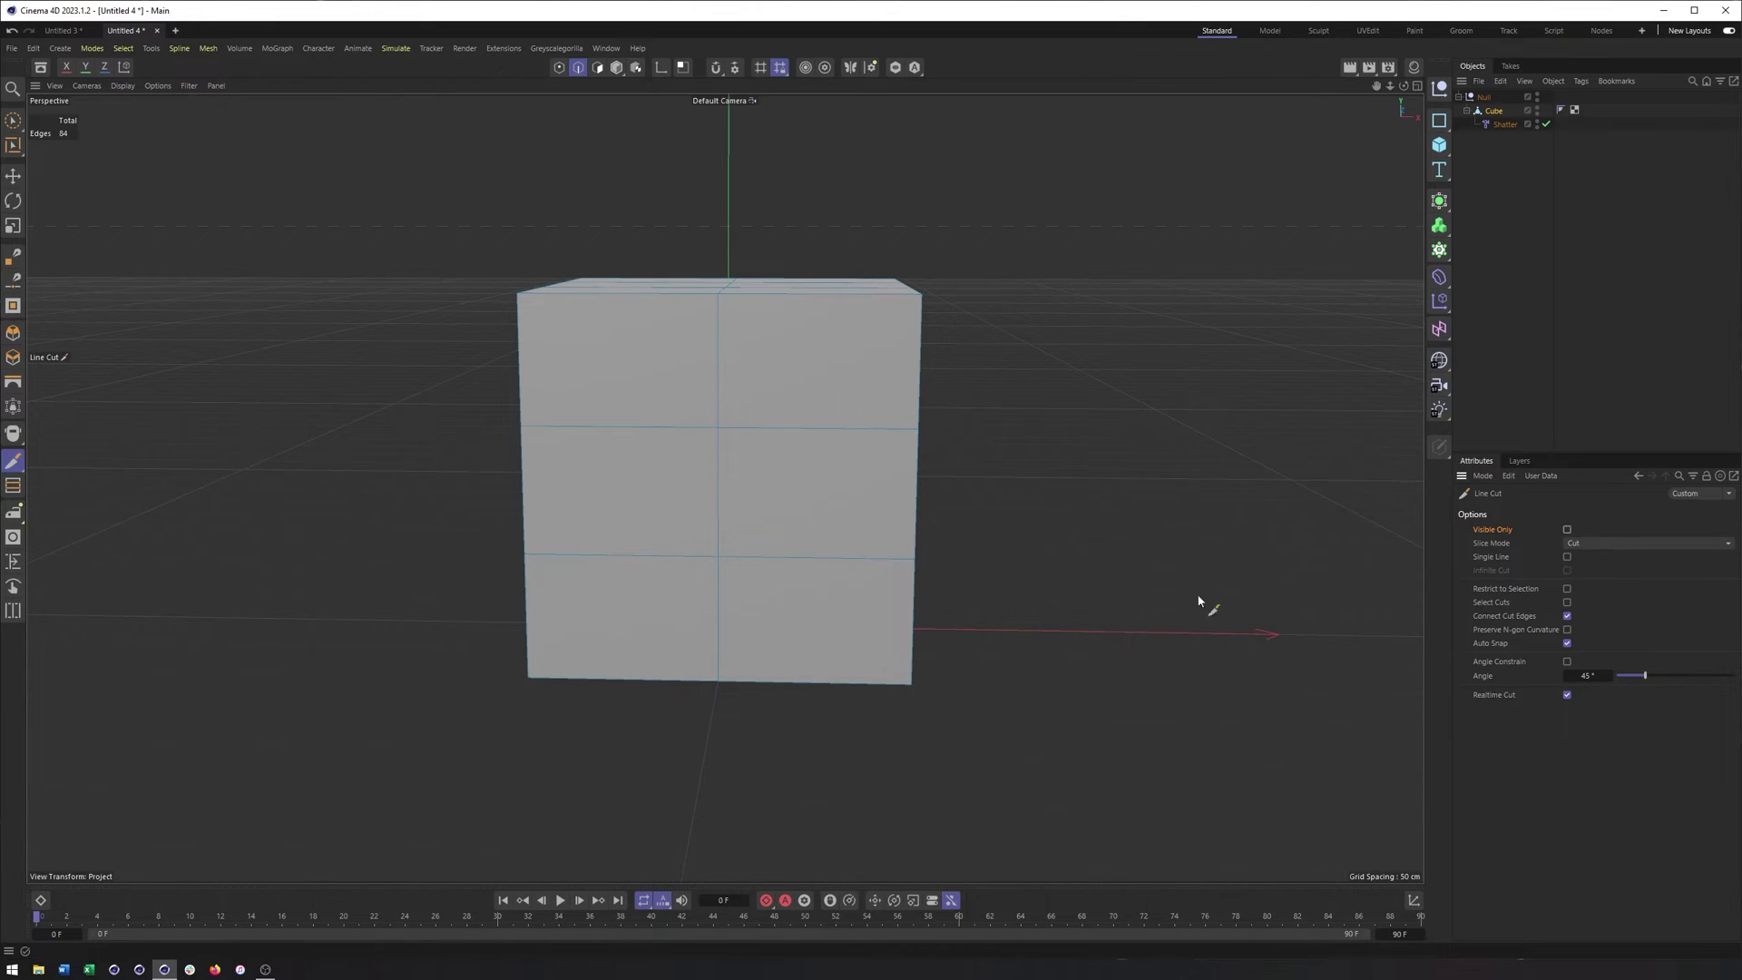
Step: Draw a diagonal cut across the cube's front, raising edges from 84 to 100
alt+drag(1201, 602, 758, 575)
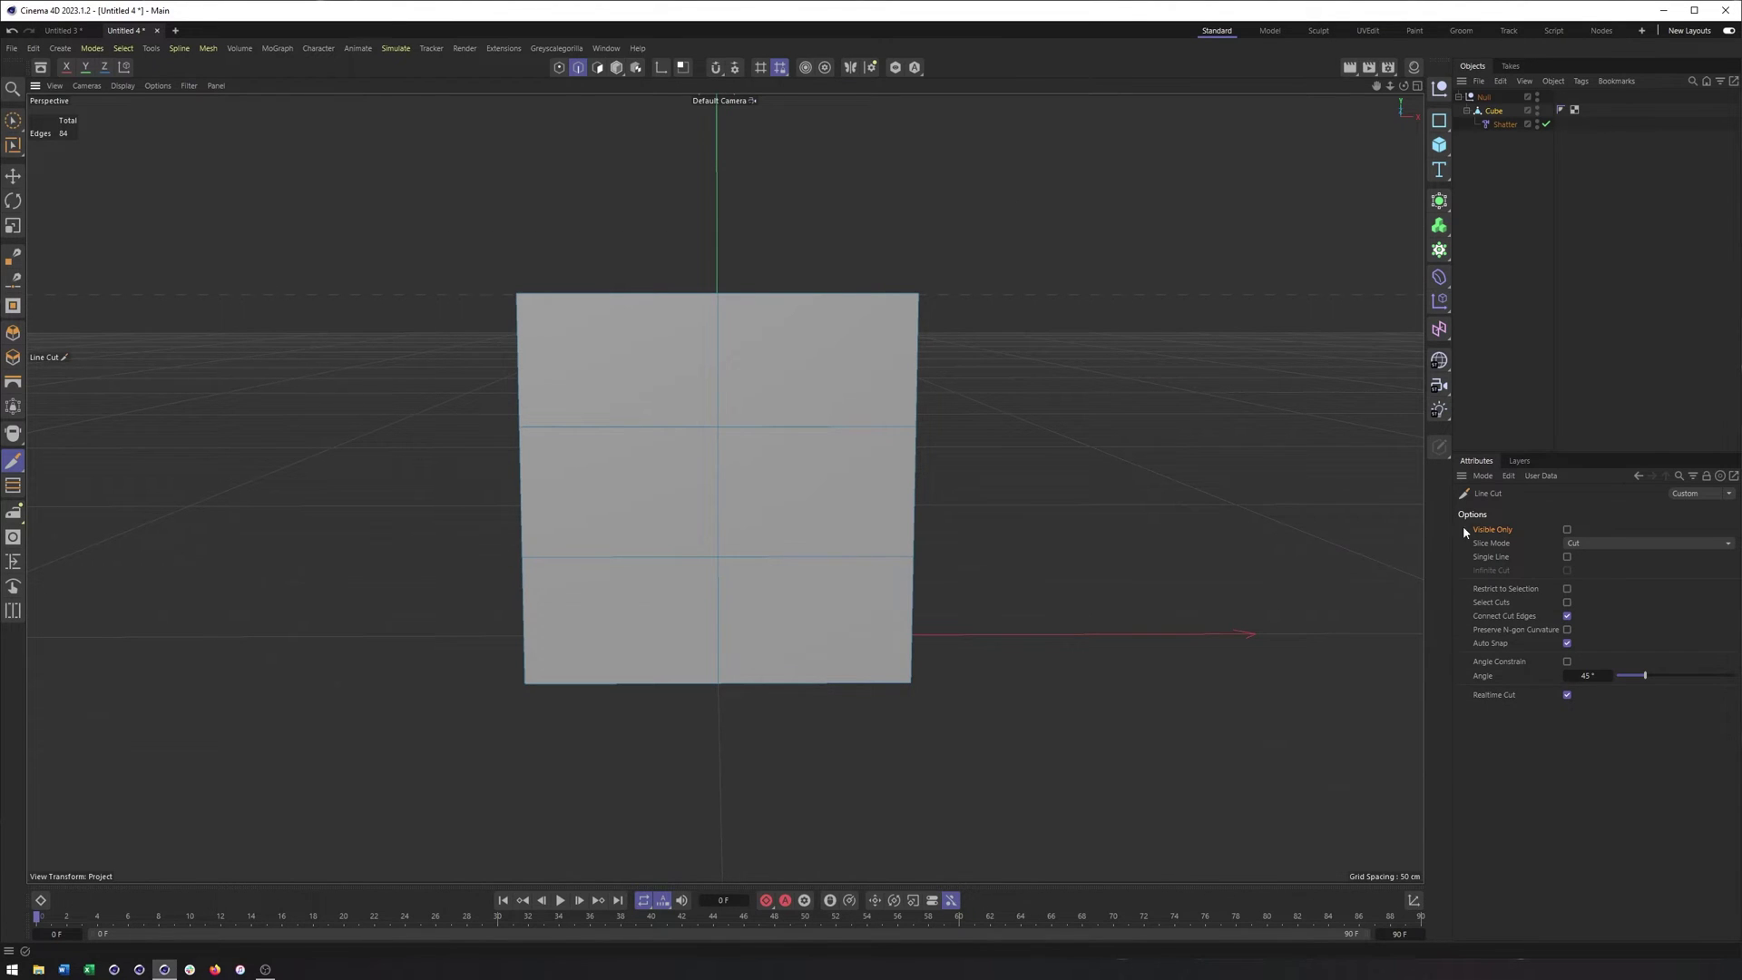
mouse_move(382, 460)
mouse_down()
mouse_move(720, 330)
mouse_move(941, 173)
mouse_up()
click(917, 363)
Step: Draw several diagonal and vertical line cuts across the cube's front face
shift+click(816, 294)
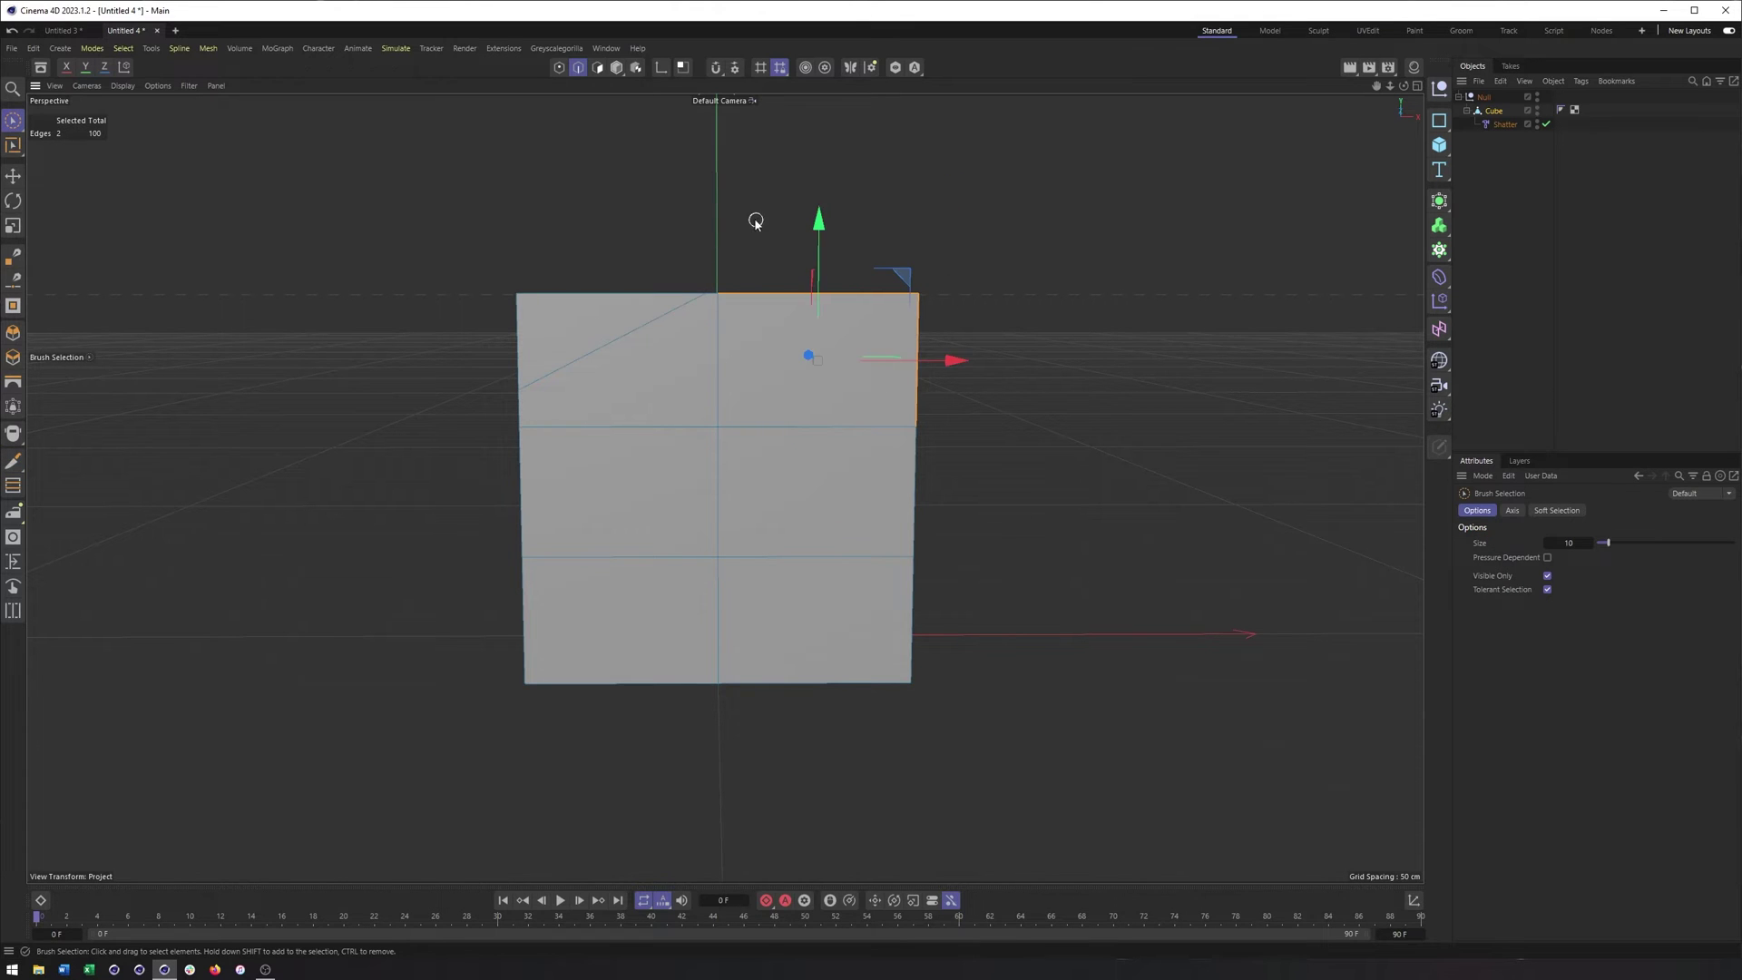
drag(602, 198, 1101, 556)
key(9)
drag(771, 682, 770, 556)
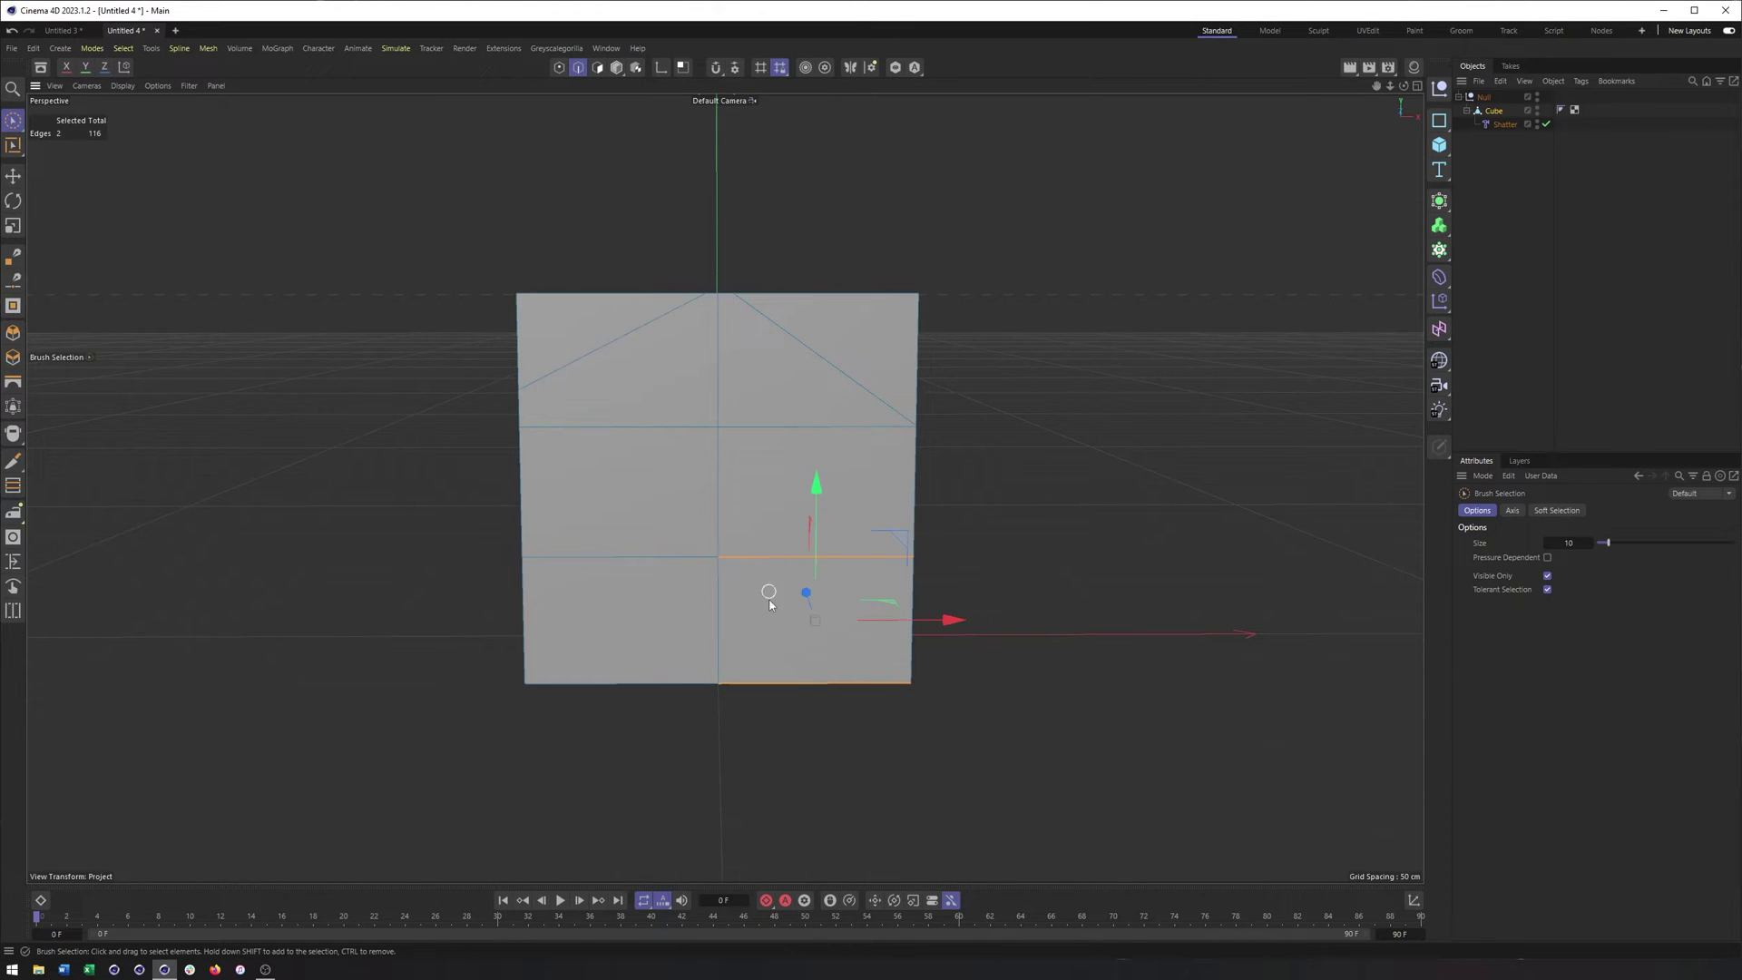
key(k)
key(k)
mouse_move(765, 805)
mouse_down()
mouse_move(759, 152)
mouse_move(766, 173)
mouse_move(584, 475)
mouse_move(609, 581)
mouse_move(560, 758)
mouse_move(524, 797)
mouse_up()
key(9)
key(k)
key(k)
key(9)
key(k)
key(k)
mouse_move(346, 331)
mouse_down()
mouse_move(1124, 774)
mouse_move(1133, 742)
mouse_up()
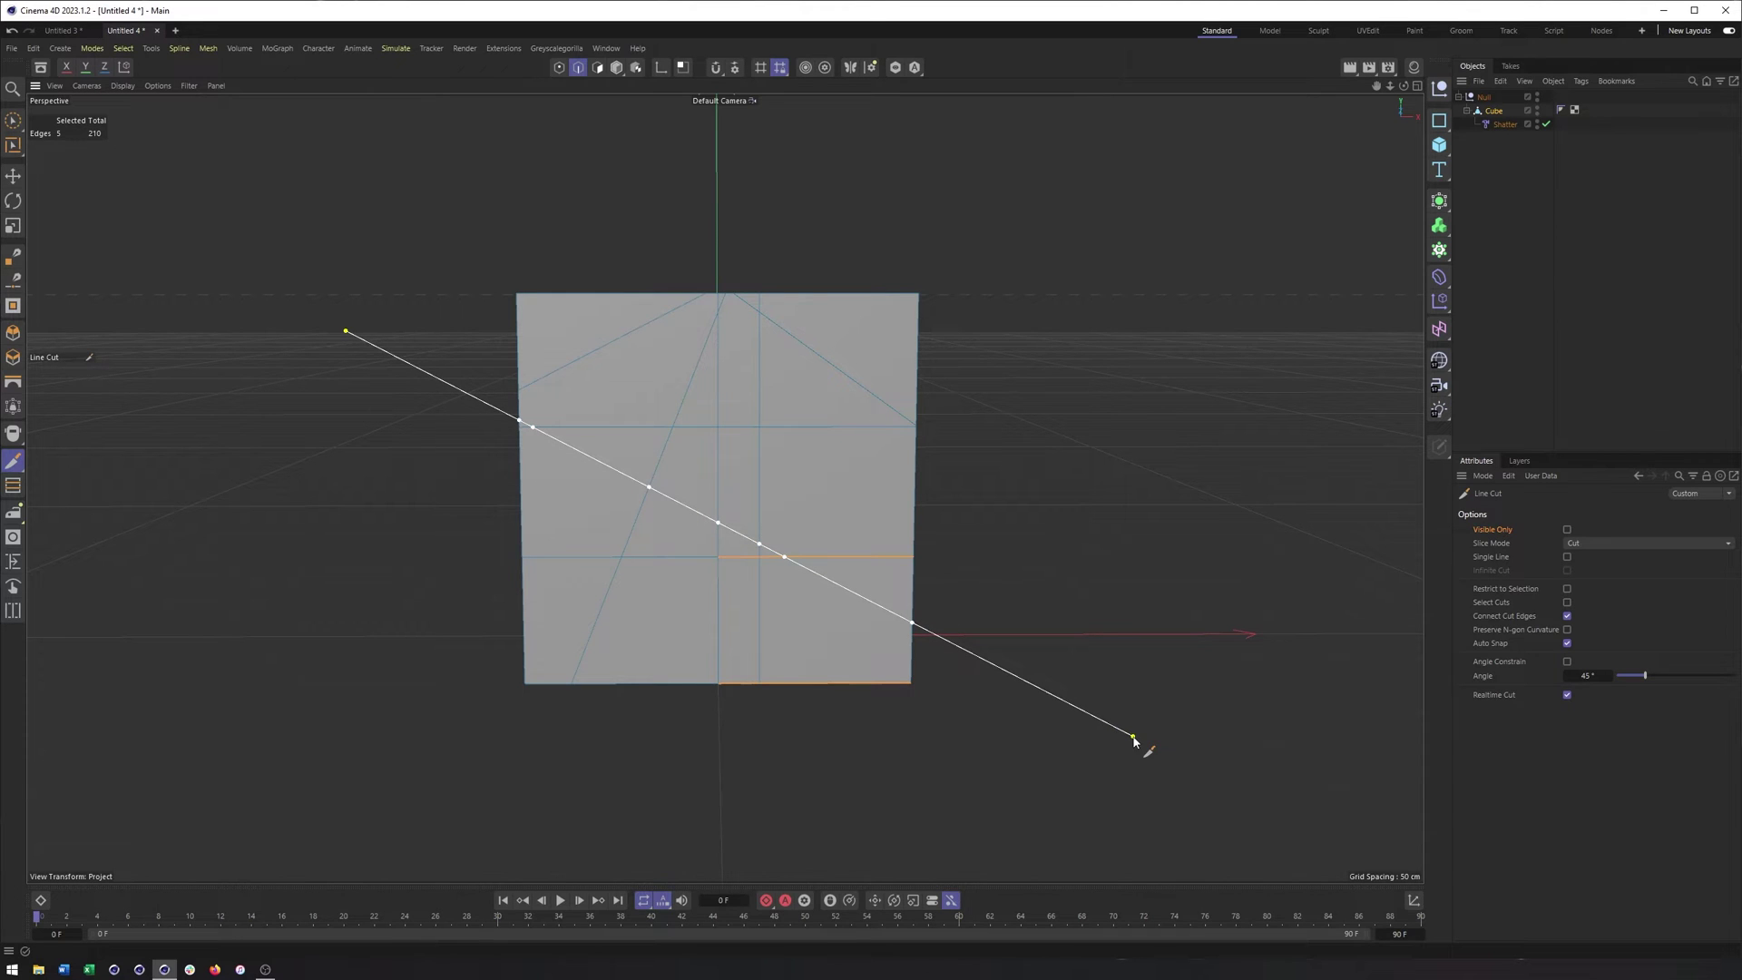
key(9)
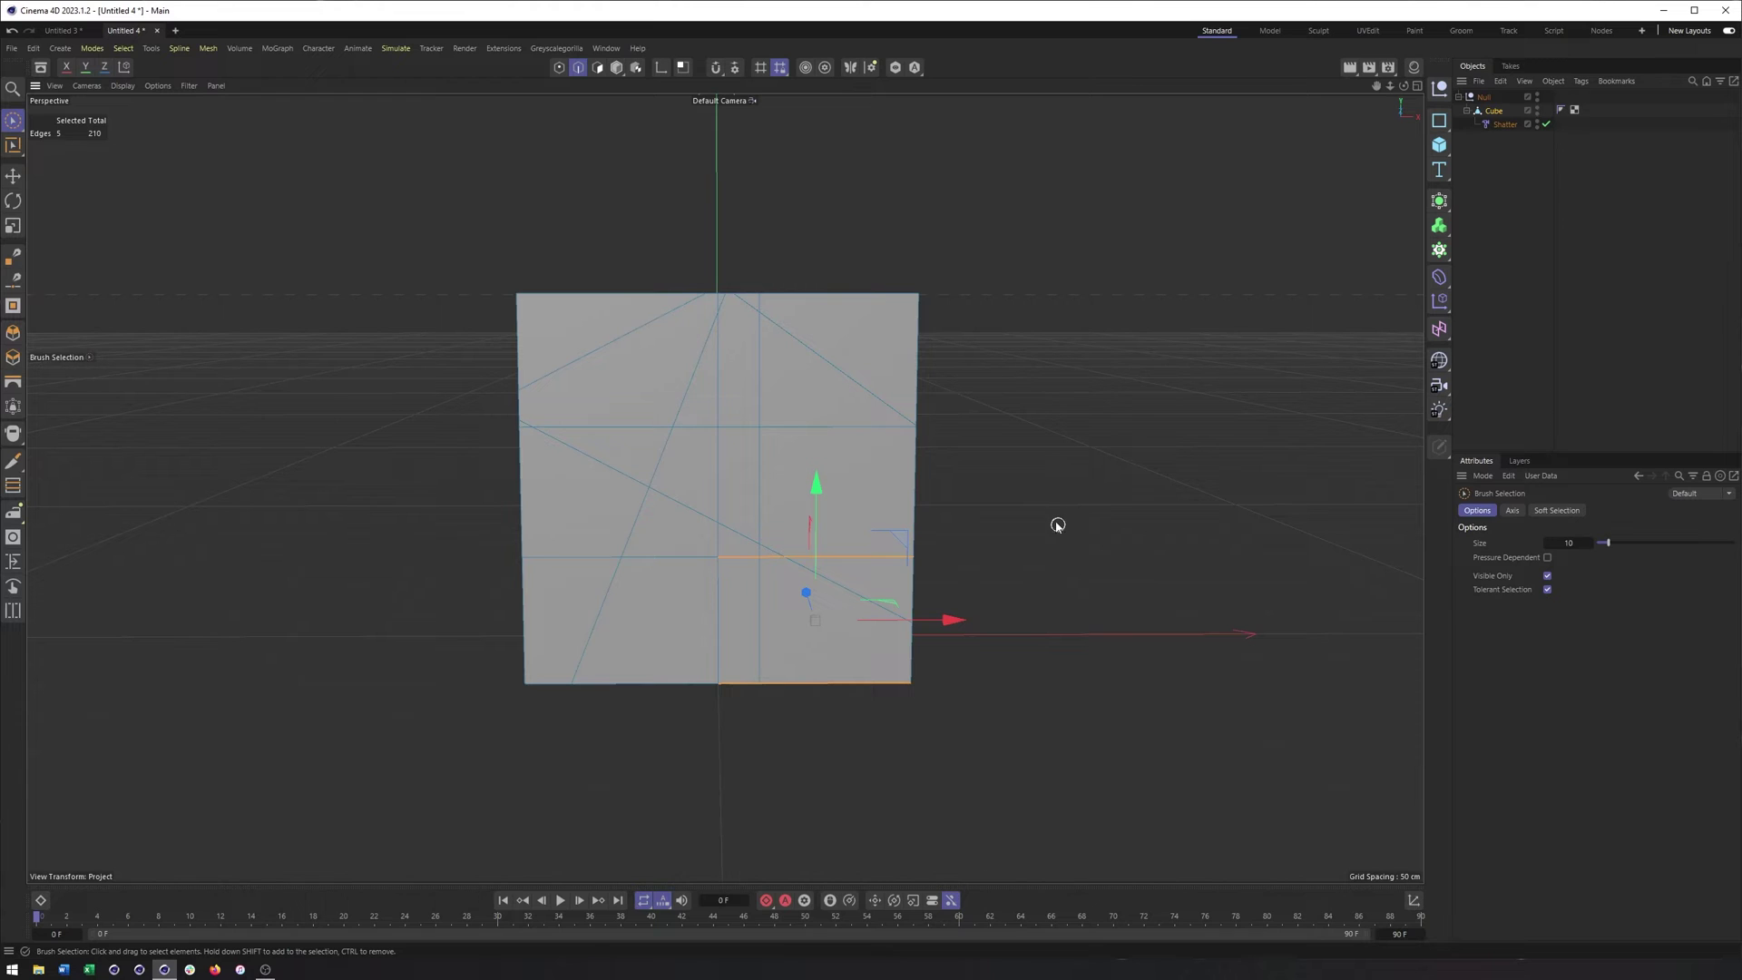
Step: Add more cuts: one across the cube, a vertical left cut, and diagonals through the upper right
key(k)
key(k)
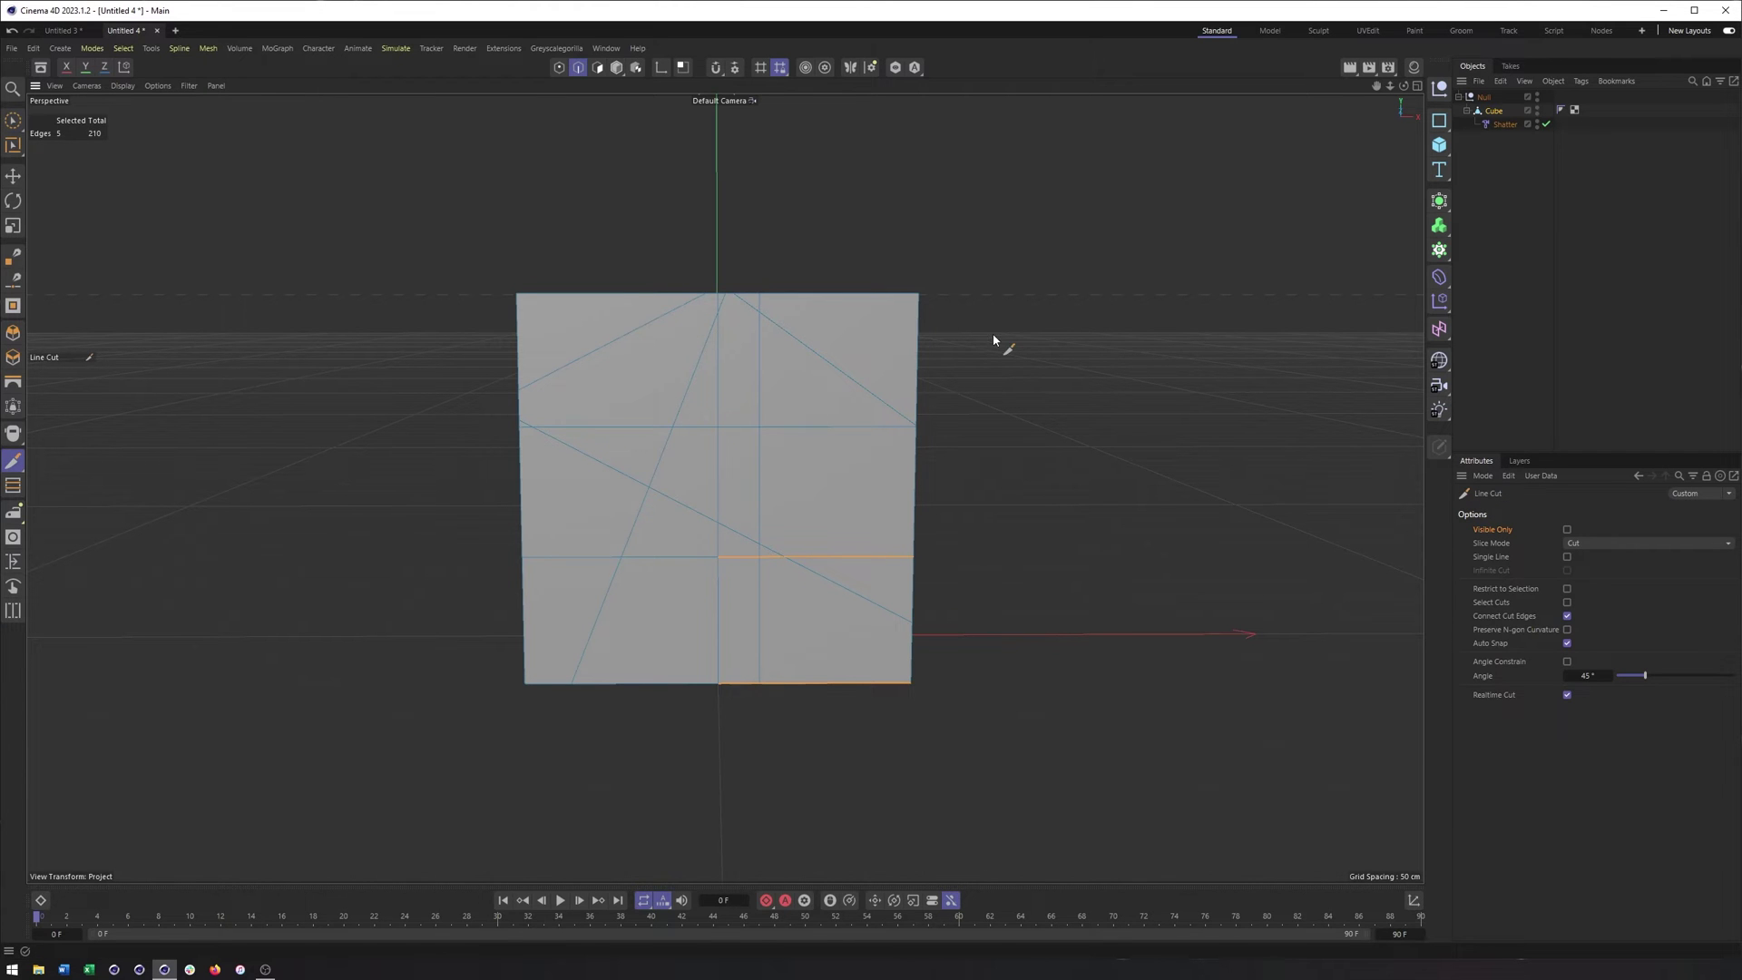
click(1103, 461)
click(362, 688)
key(9)
mouse_move(401, 661)
alt+mouse_down()
mouse_move(663, 547)
mouse_move(602, 563)
mouse_move(571, 548)
mouse_move(626, 558)
mouse_move(622, 526)
alt+mouse_up()
click(655, 162)
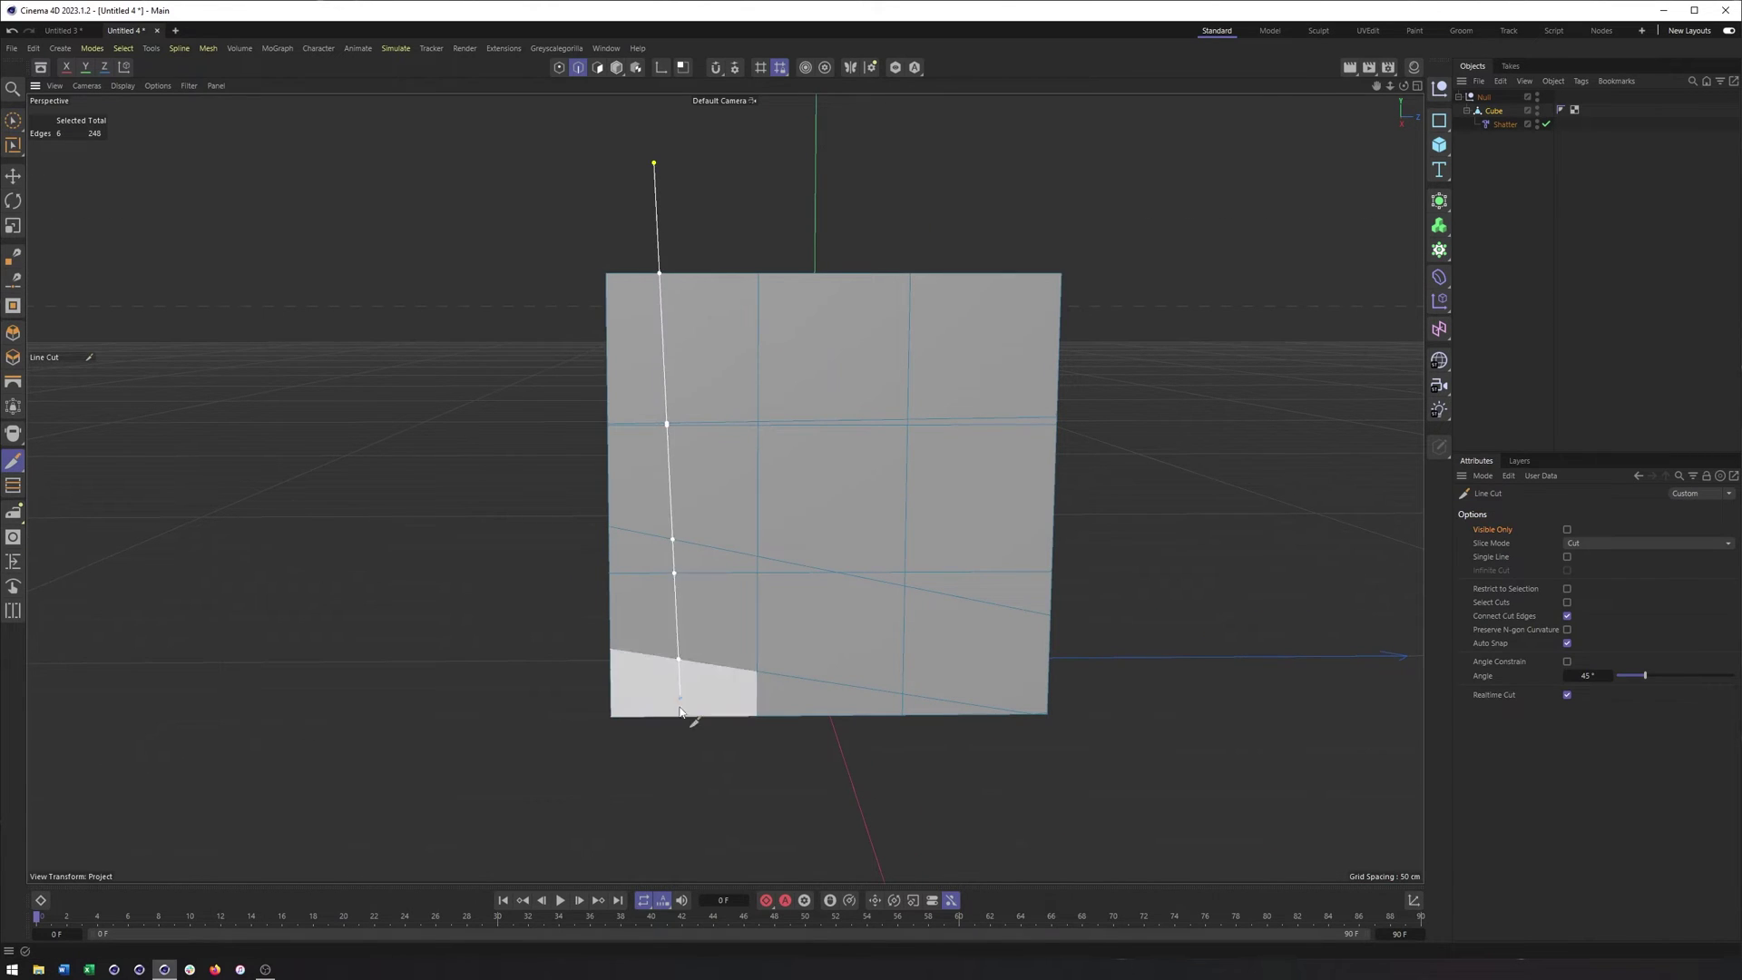
click(680, 817)
key(space)
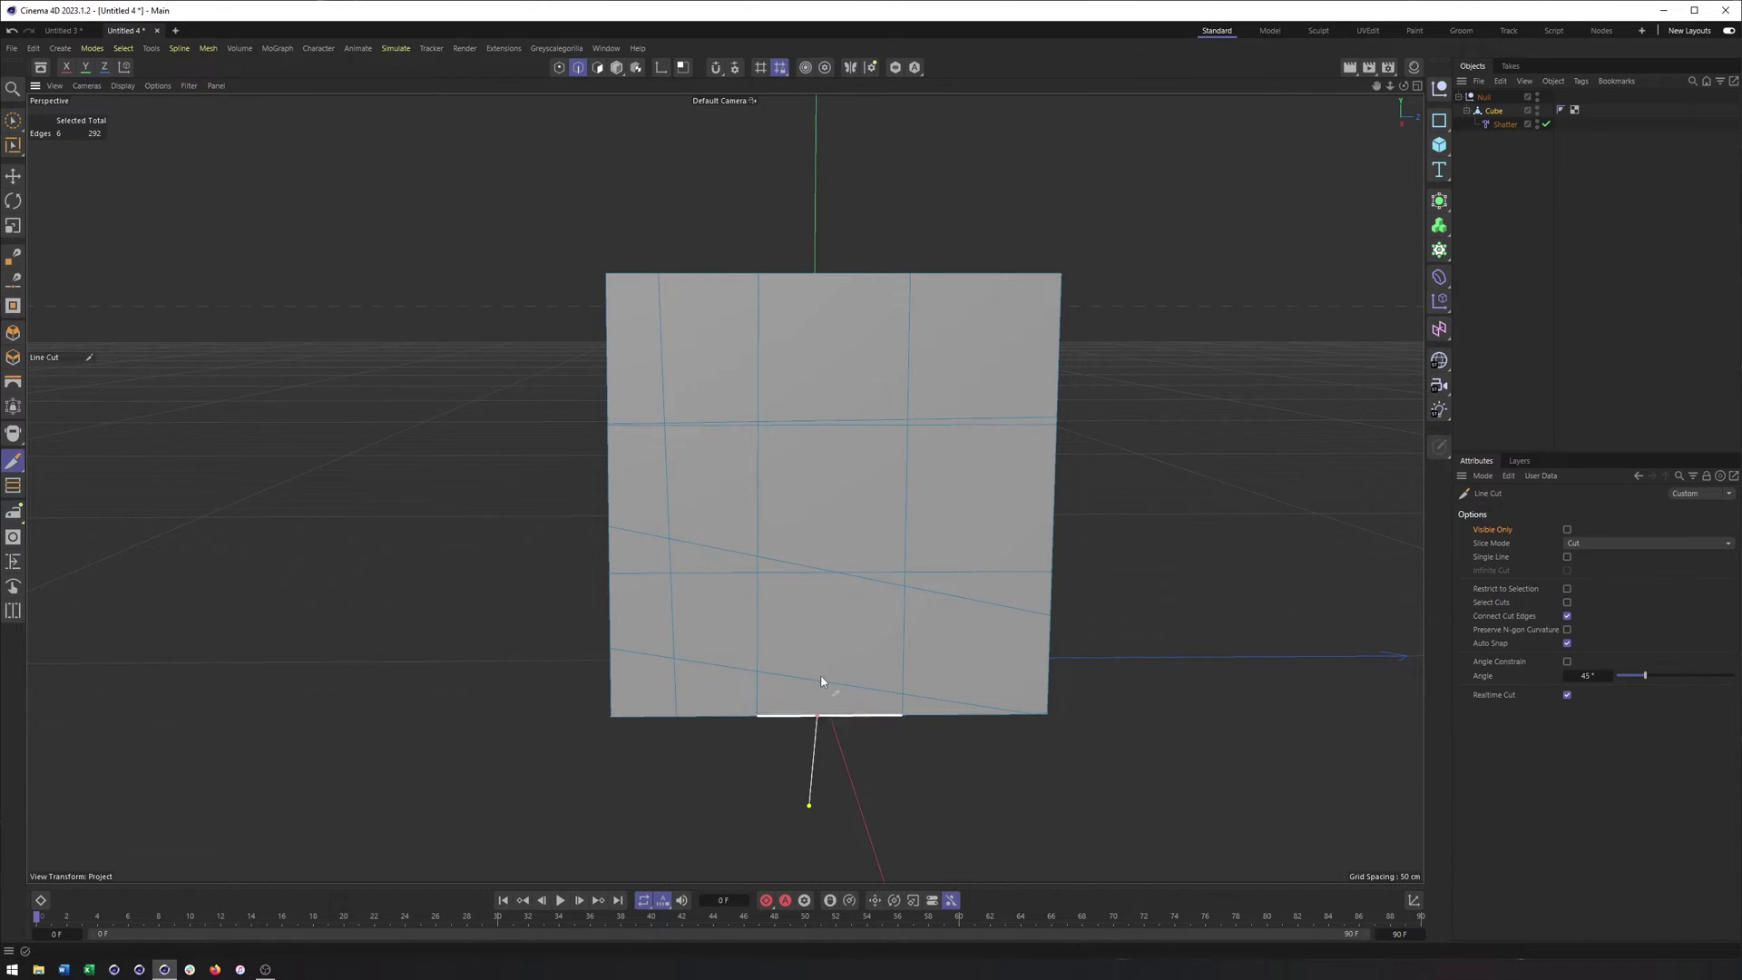
click(804, 804)
click(1043, 162)
key(space)
key(space)
click(756, 159)
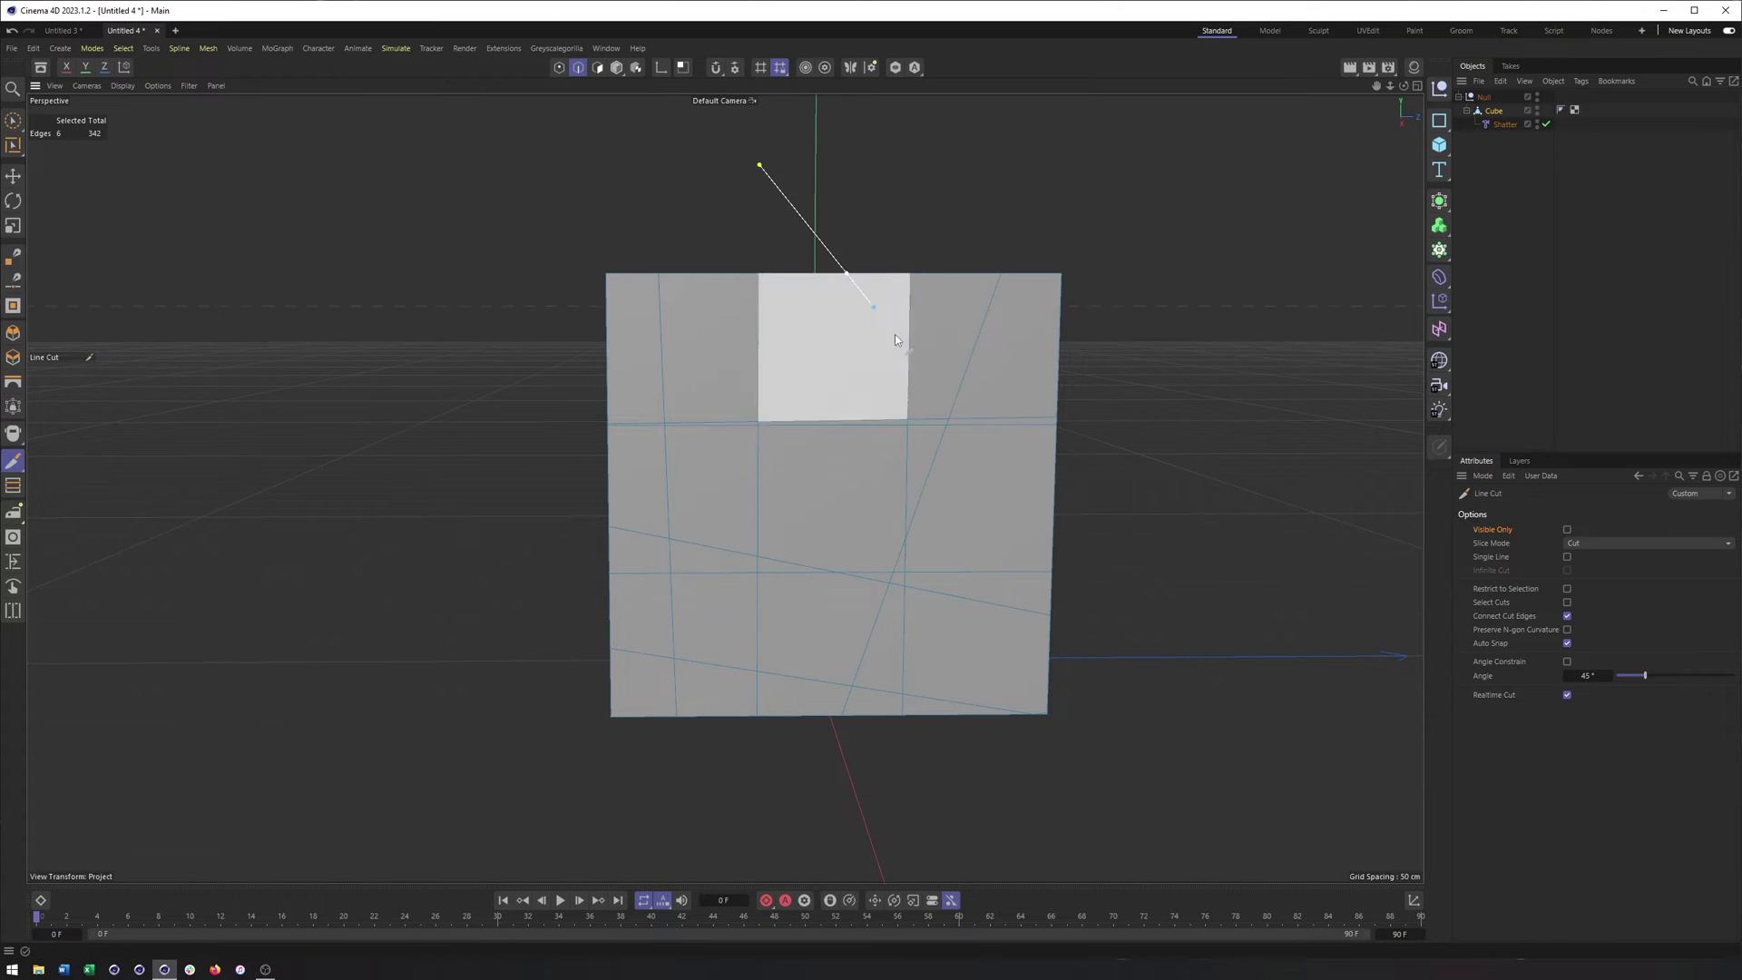
click(1175, 606)
key(space)
Step: Slice straight and diagonal cuts across the cube's top face, bringing edges to 497
mouse_move(1055, 528)
alt+mouse_down()
mouse_move(950, 495)
mouse_move(1030, 484)
mouse_move(941, 529)
mouse_move(1022, 517)
mouse_move(998, 508)
alt+mouse_up()
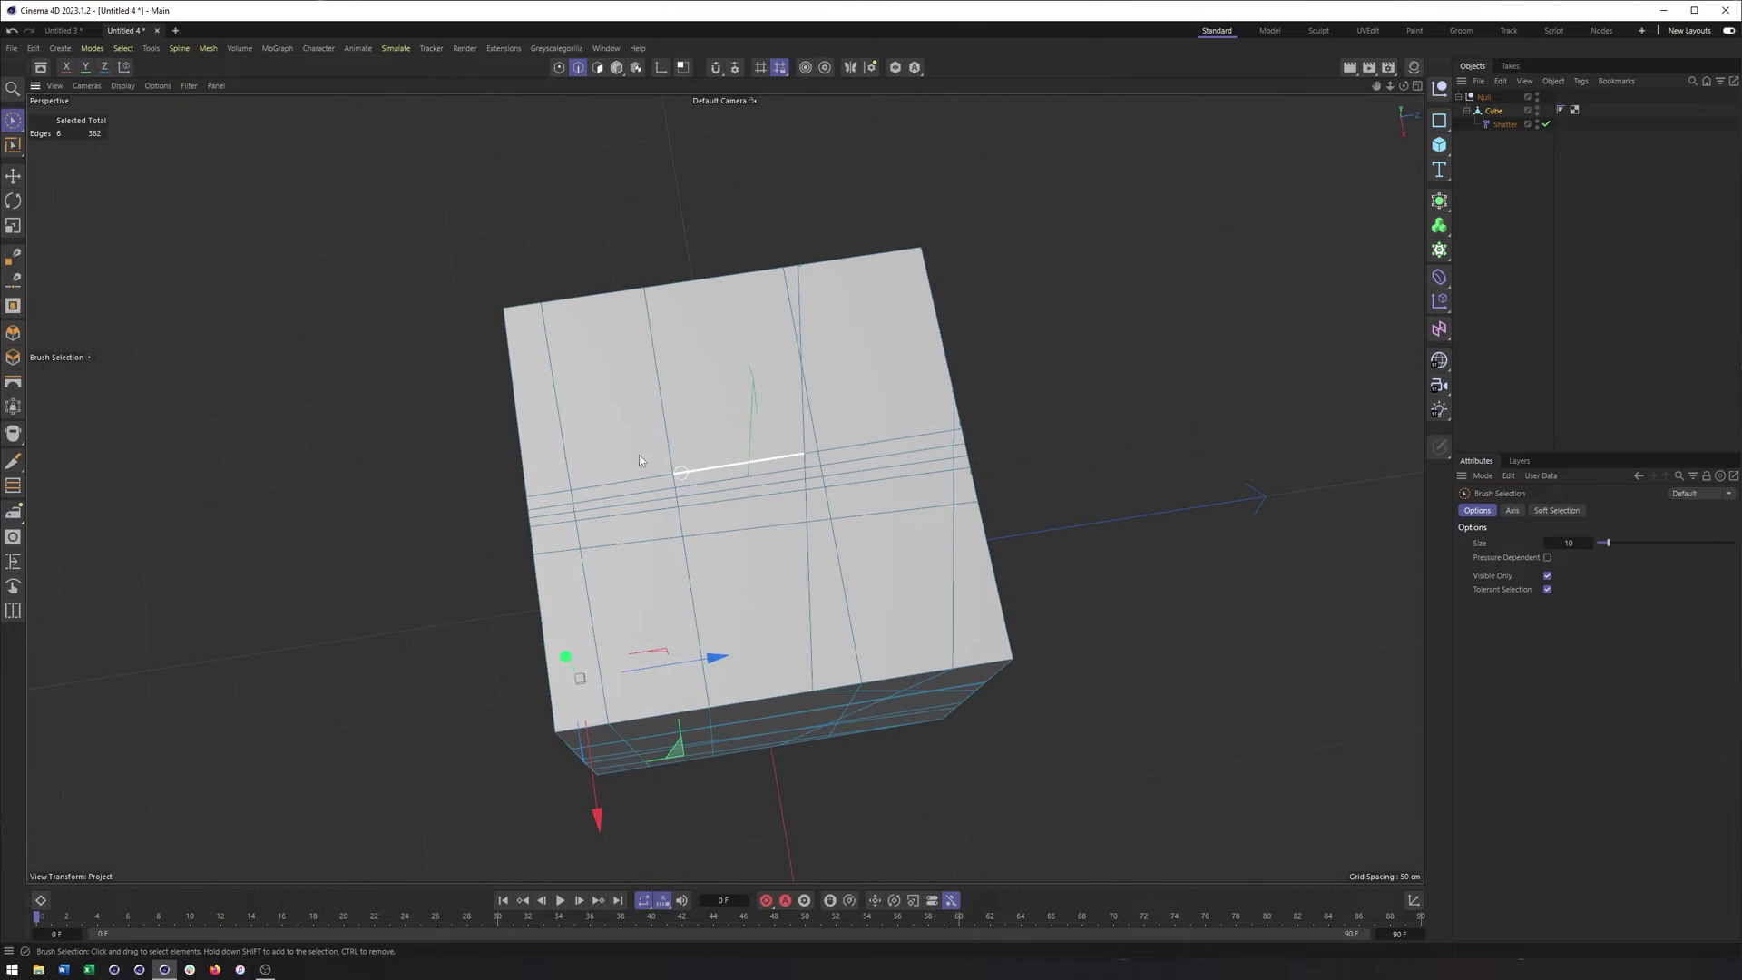
key(space)
click(409, 324)
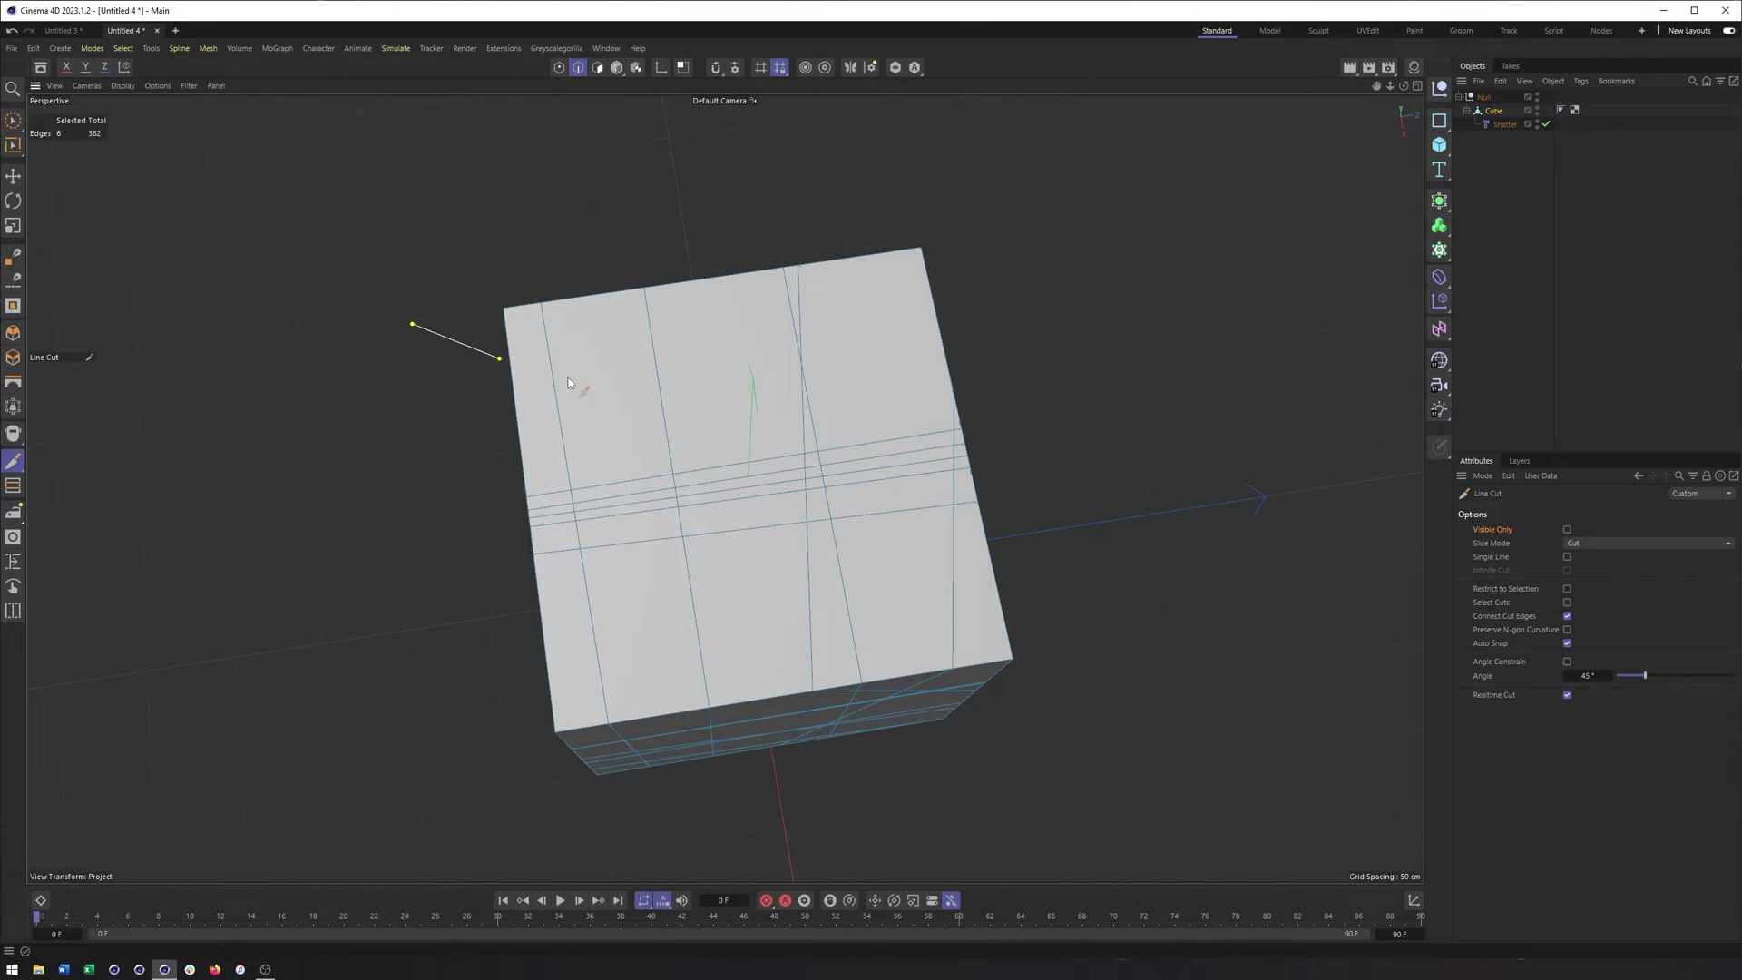
click(1175, 399)
key(space)
key(space)
click(470, 728)
click(993, 255)
key(space)
alt+drag(993, 255, 869, 321)
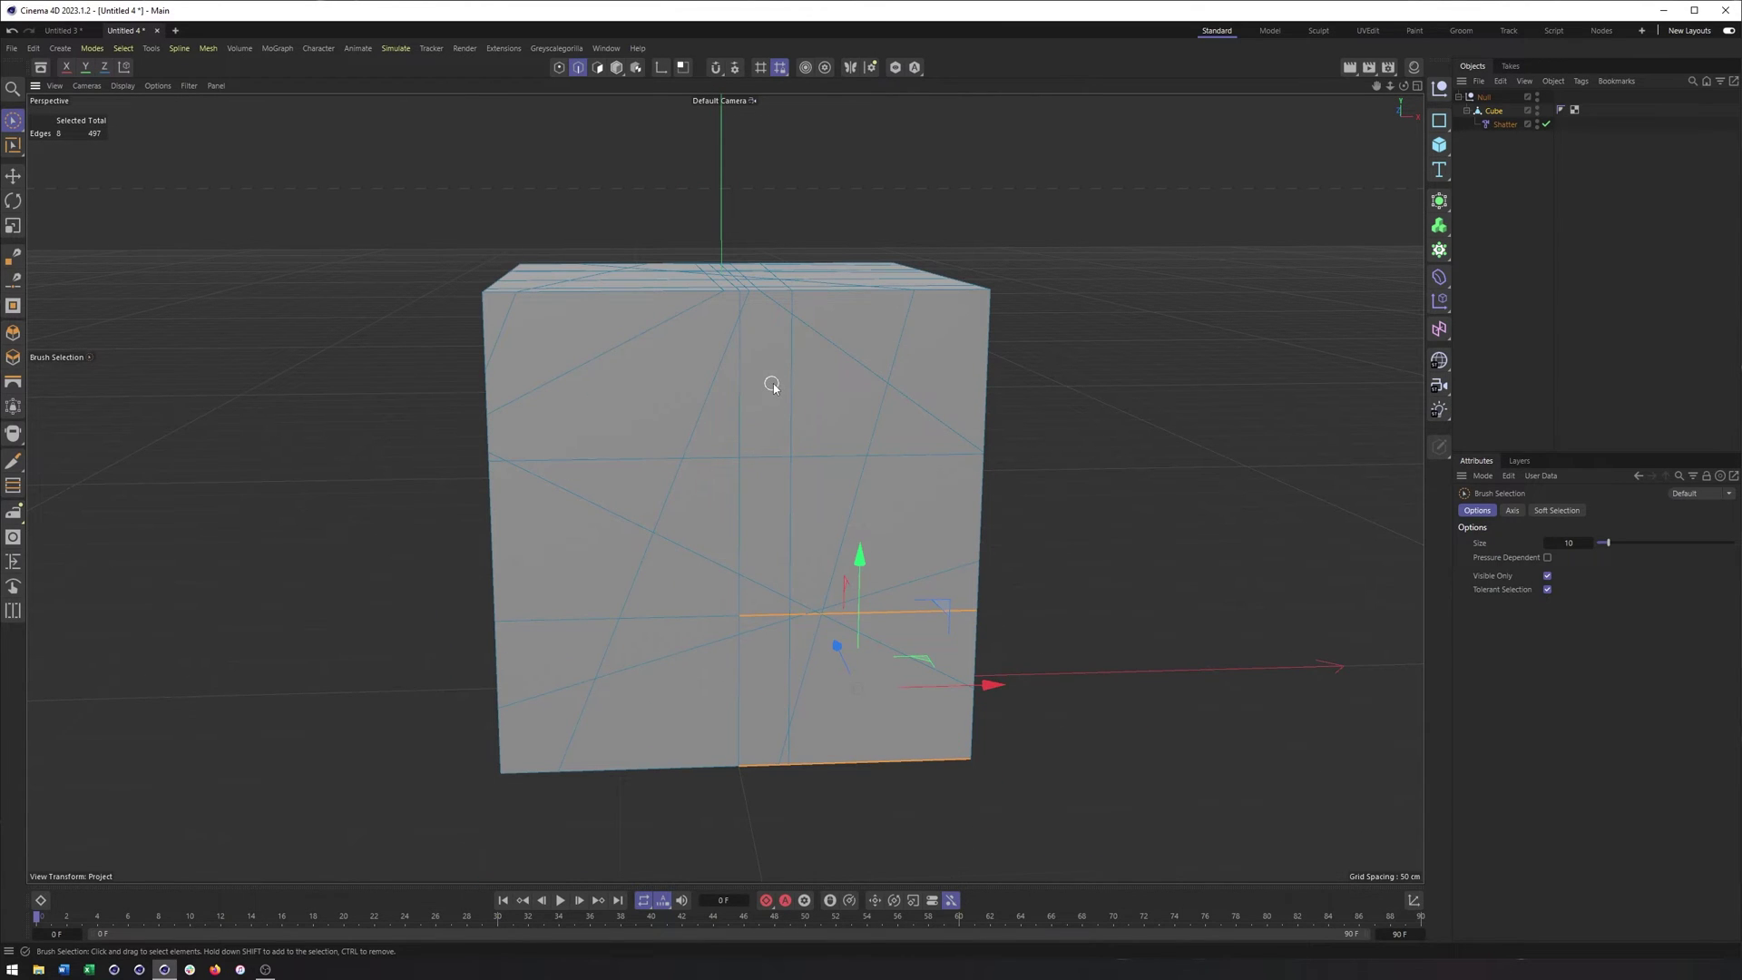
alt+drag(778, 396, 760, 405)
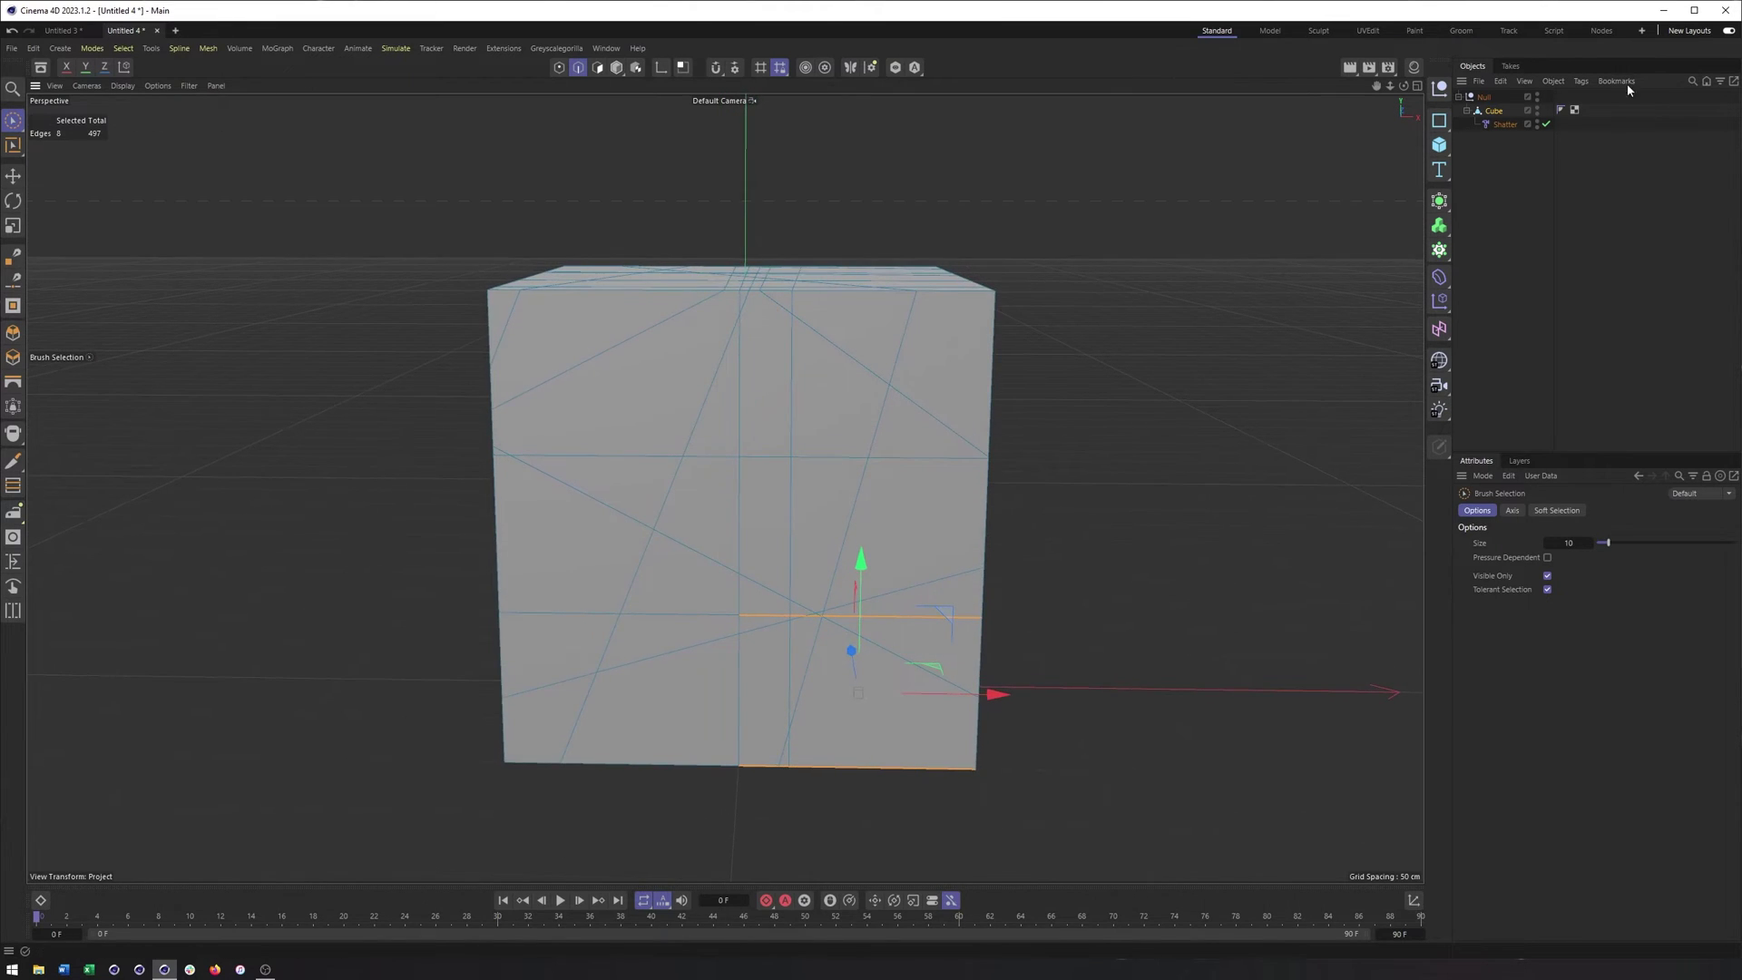
Step: Set Shatter Strength to 4% so the cut cube separates into thin-gapped shards
click(1504, 125)
mouse_move(1575, 543)
mouse_down()
mouse_move(1657, 543)
mouse_move(1565, 548)
mouse_move(1580, 548)
mouse_up()
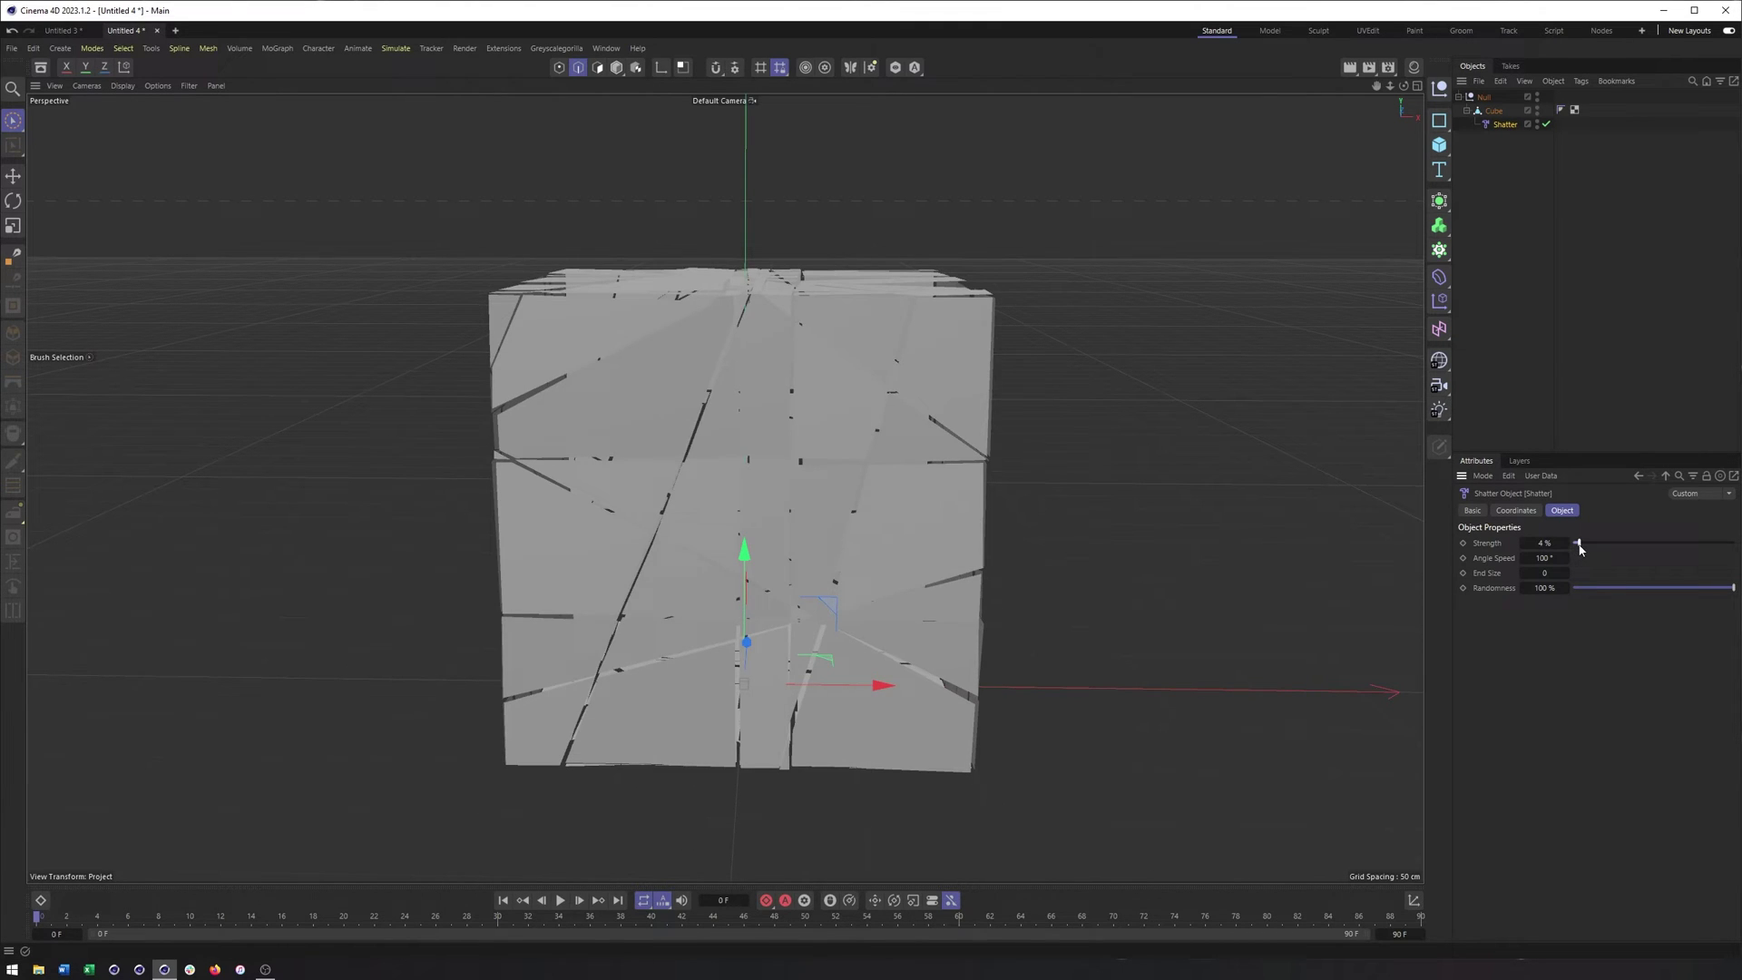
click(1441, 201)
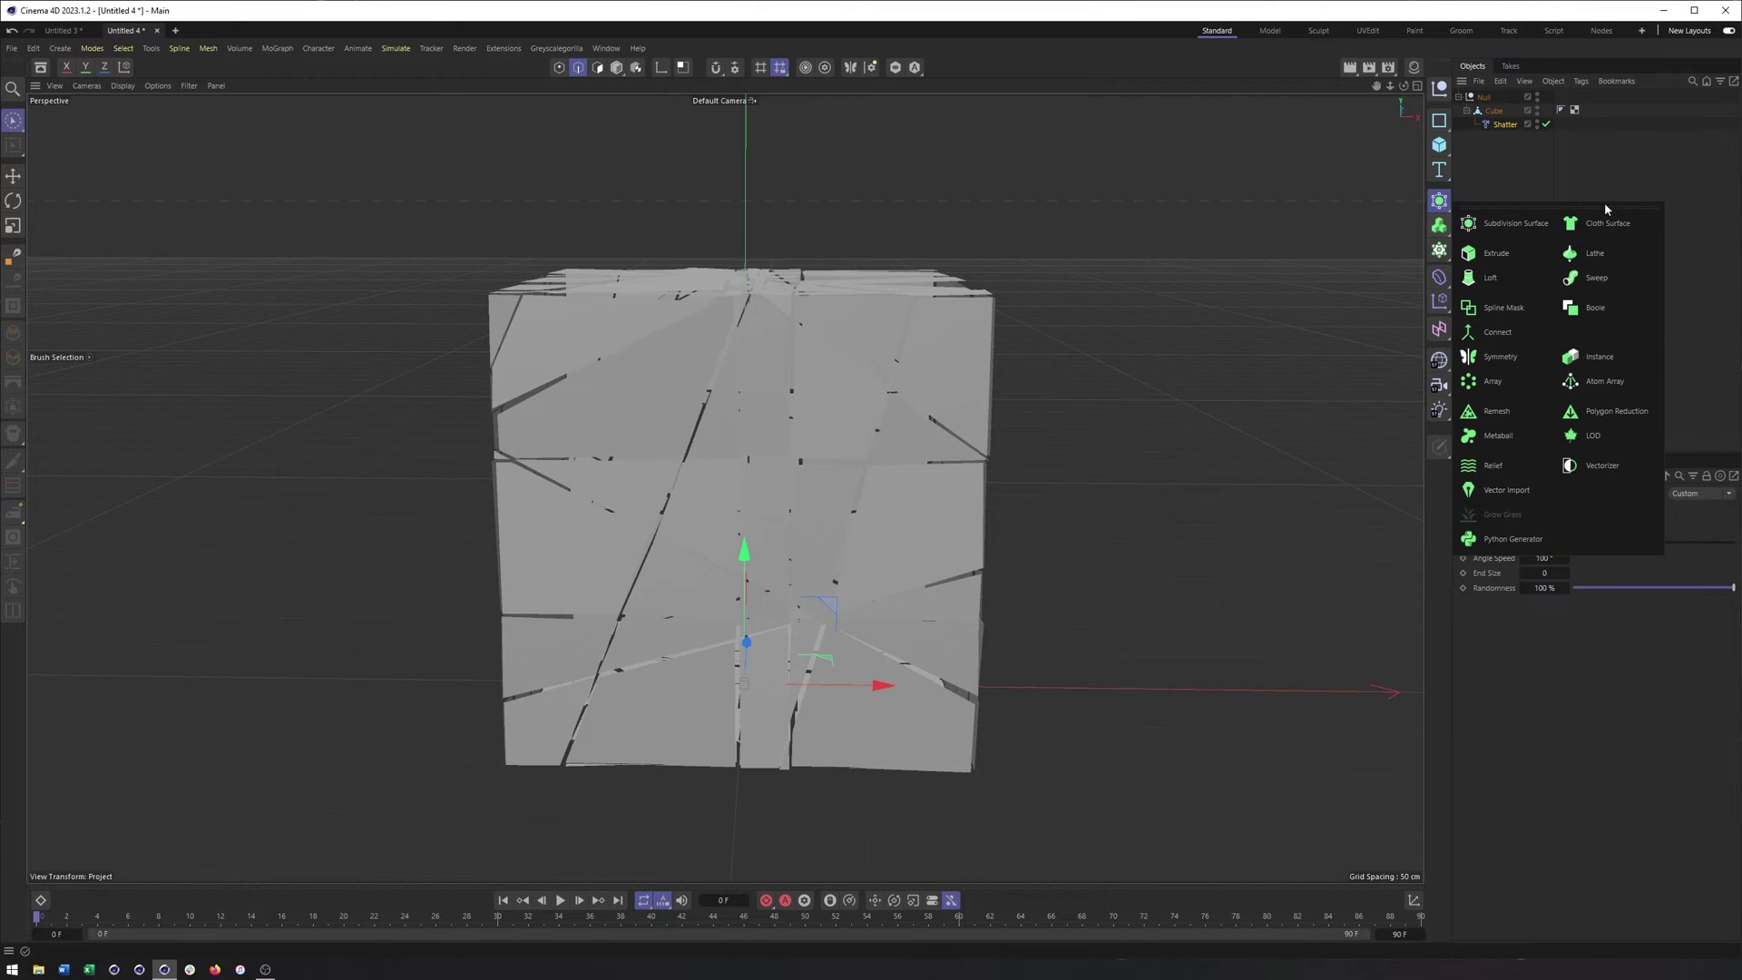
alt+drag(1018, 400, 887, 420)
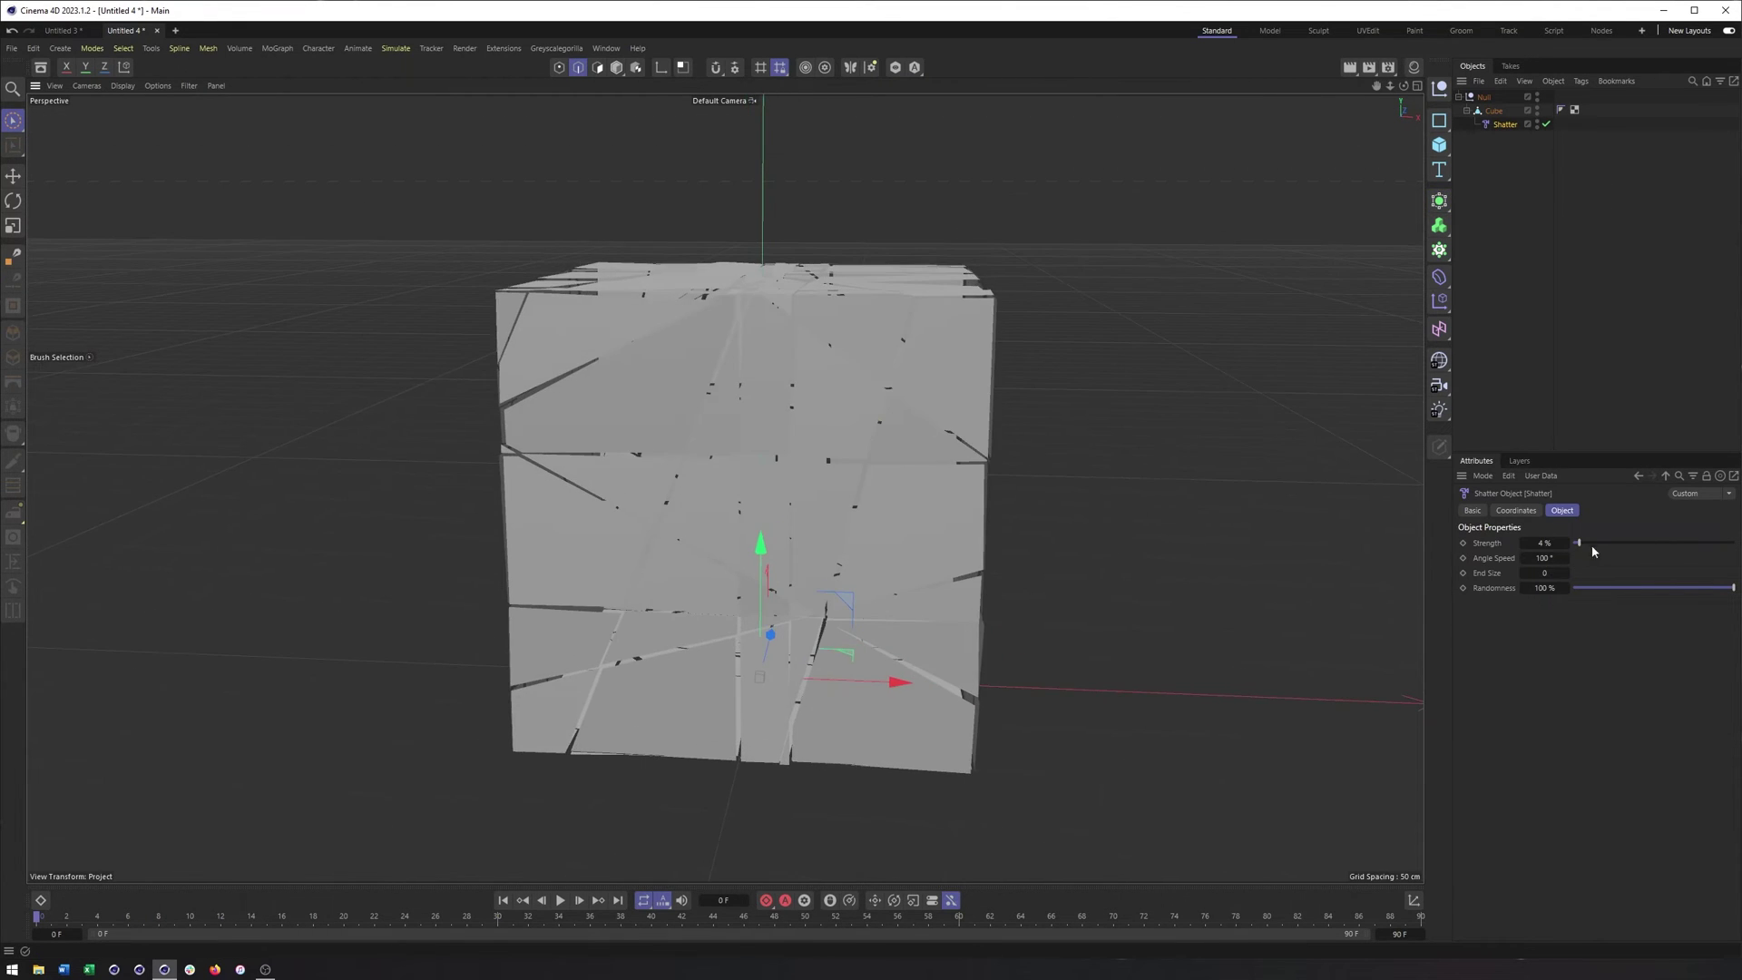
Step: Return Shatter Strength to 0% and add a Cloth Surface generator for the Cube
mouse_move(1577, 543)
mouse_down()
mouse_move(1679, 549)
mouse_move(1577, 547)
mouse_up()
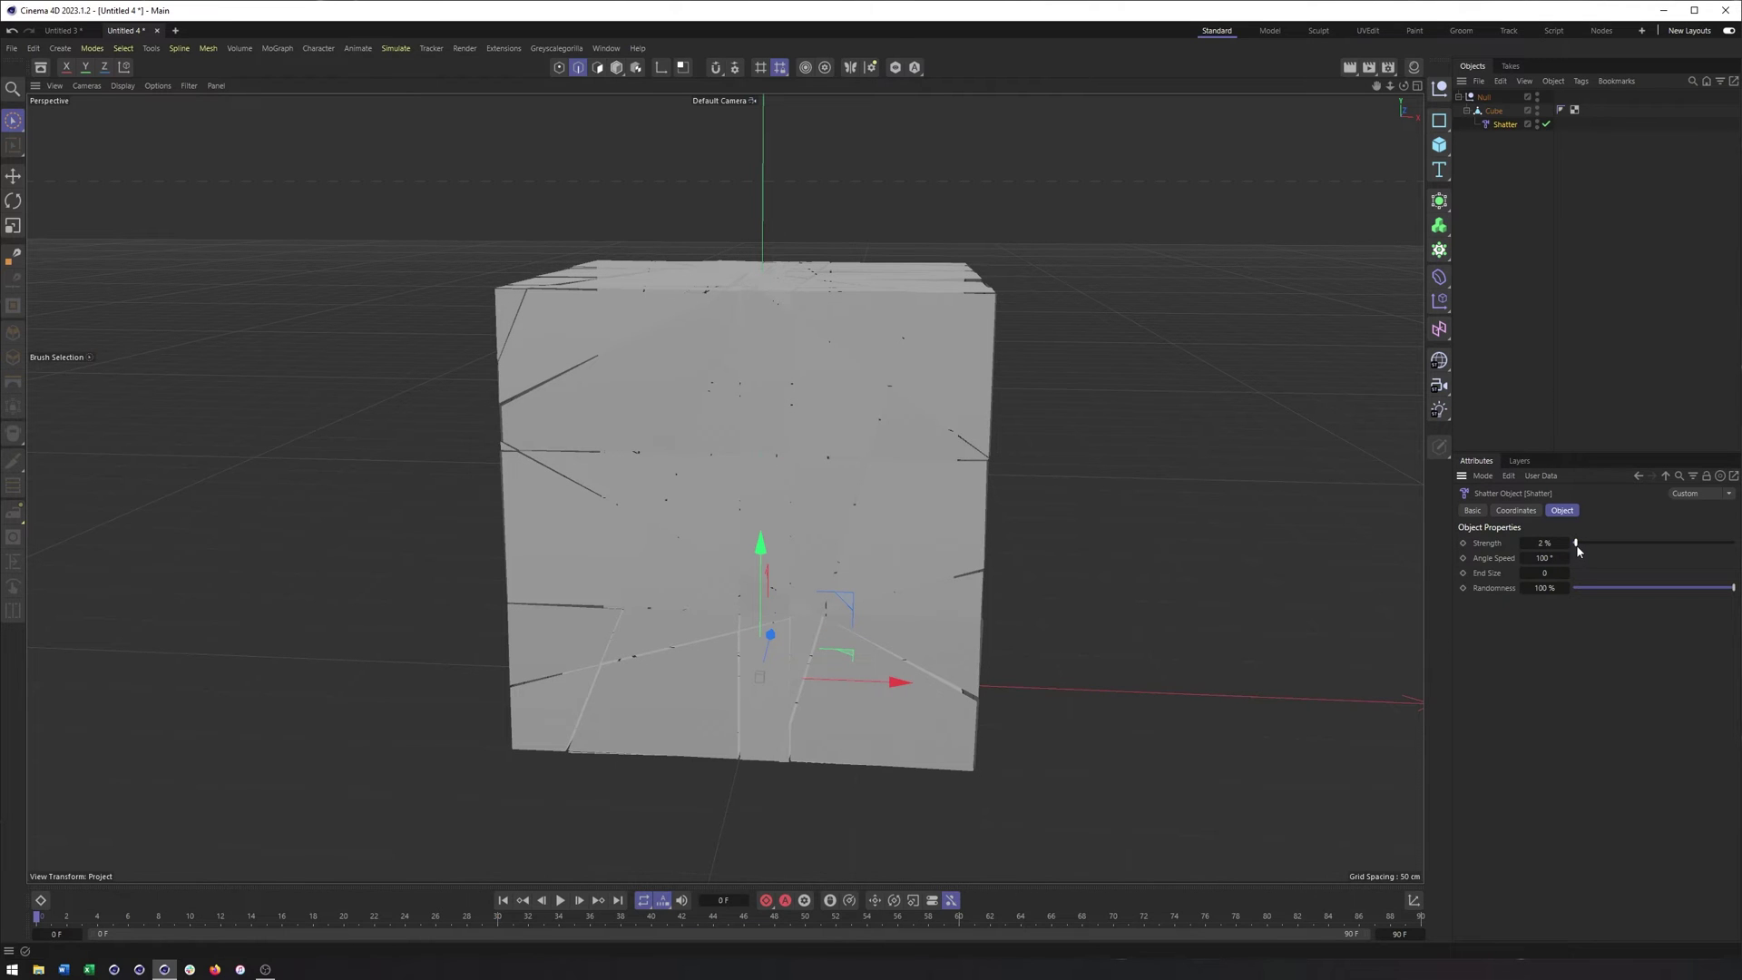
mouse_move(1577, 548)
mouse_down()
mouse_move(1634, 560)
mouse_move(1569, 558)
mouse_up()
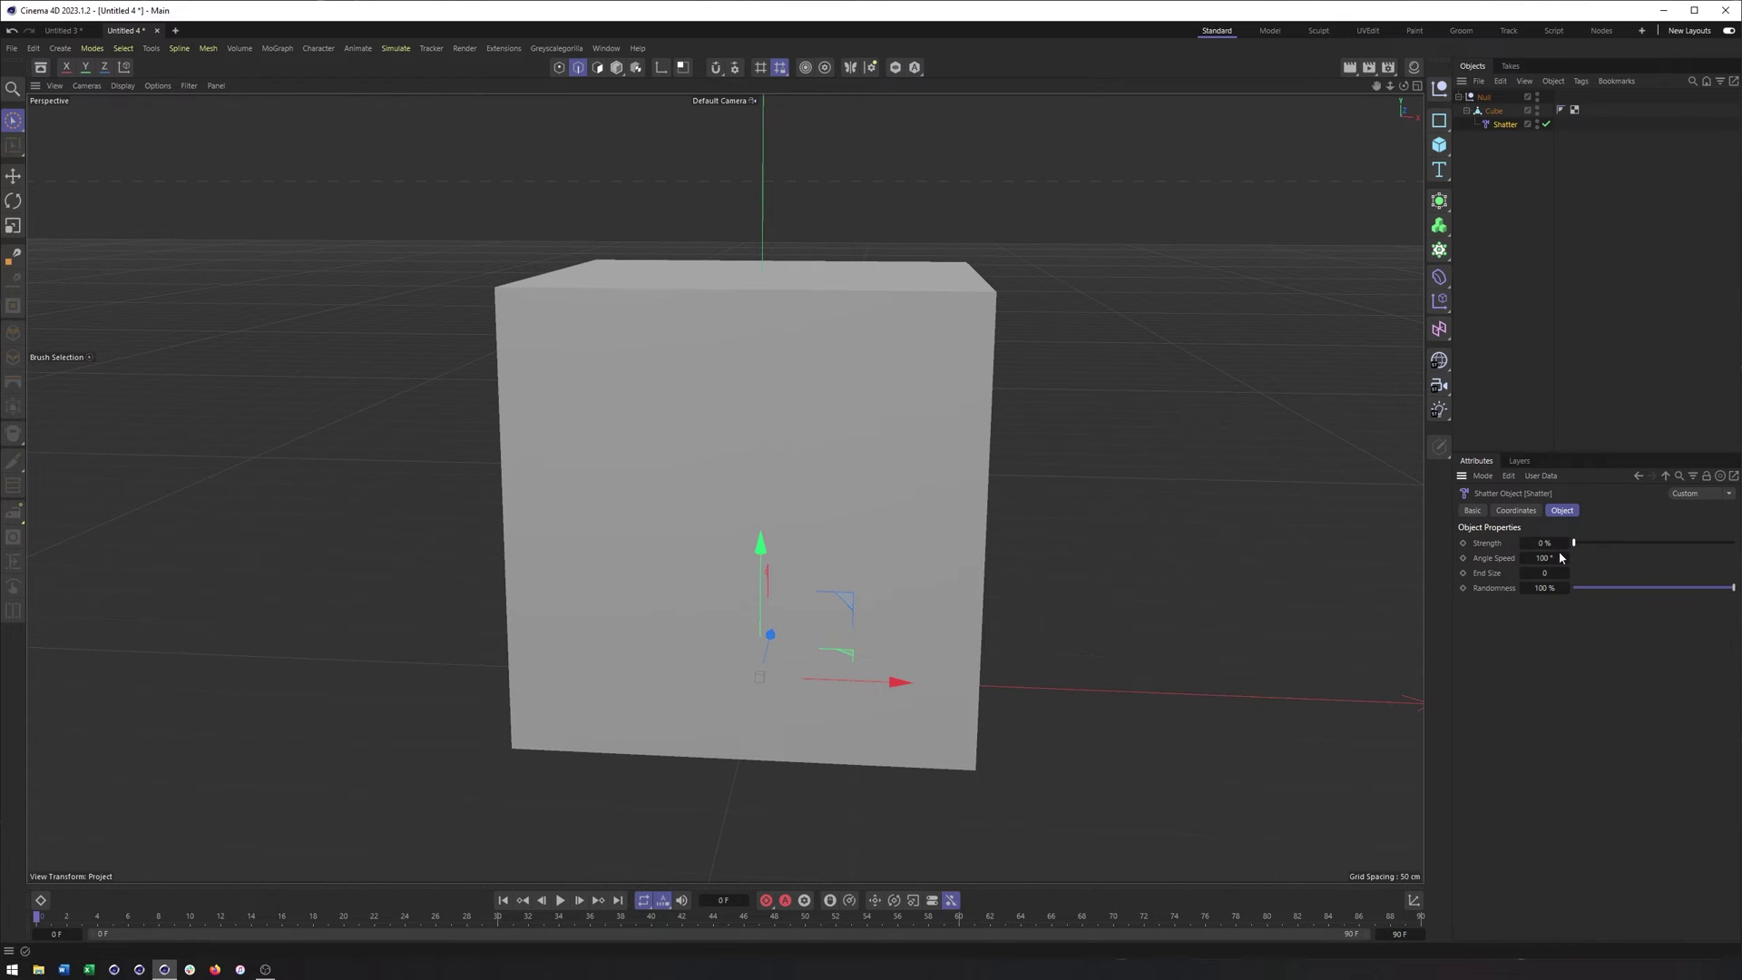
click(1439, 201)
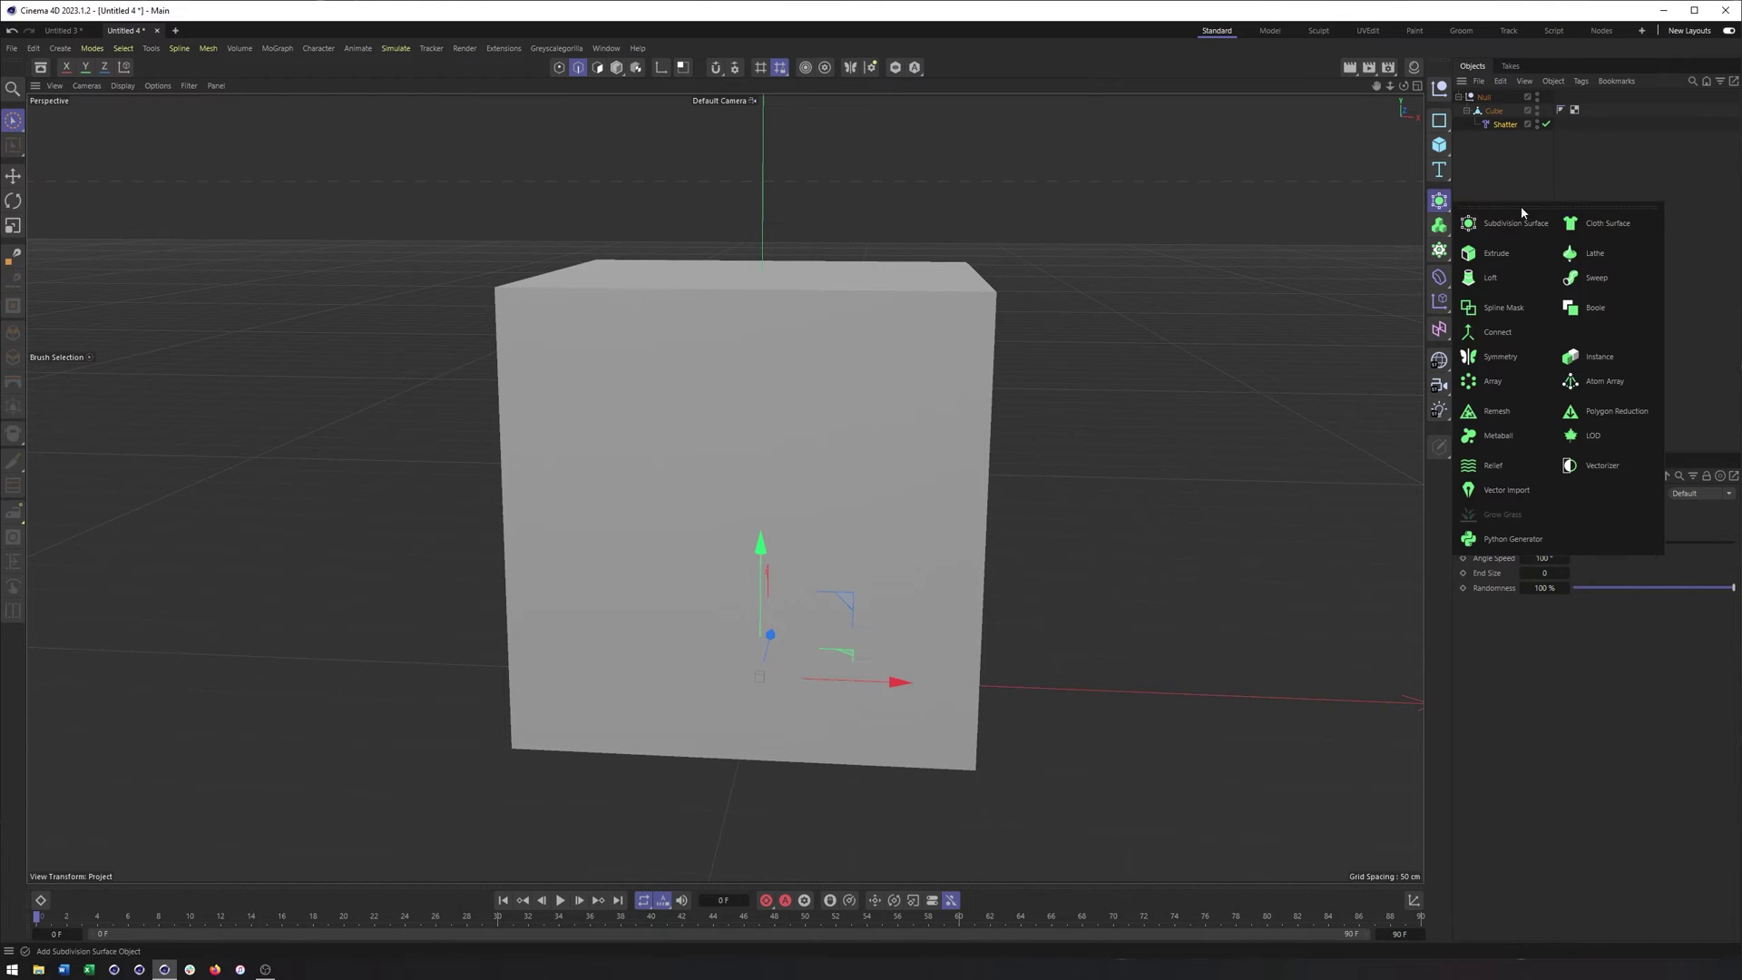
click(1596, 225)
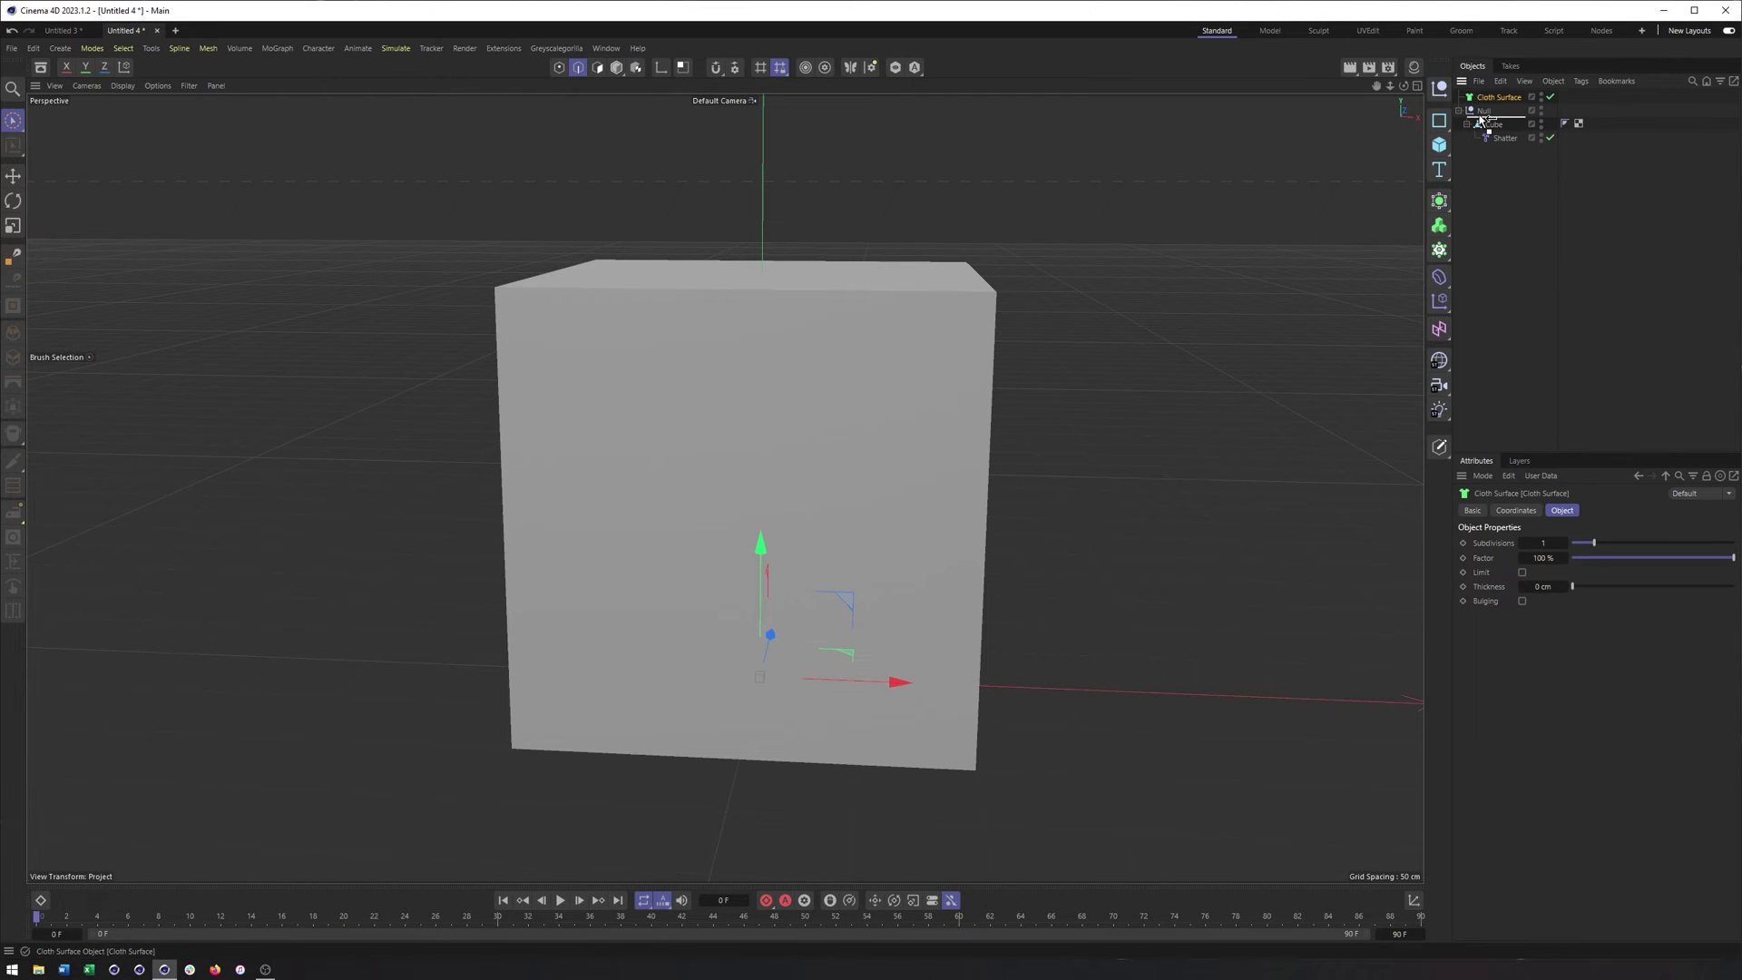
drag(1489, 130, 1508, 114)
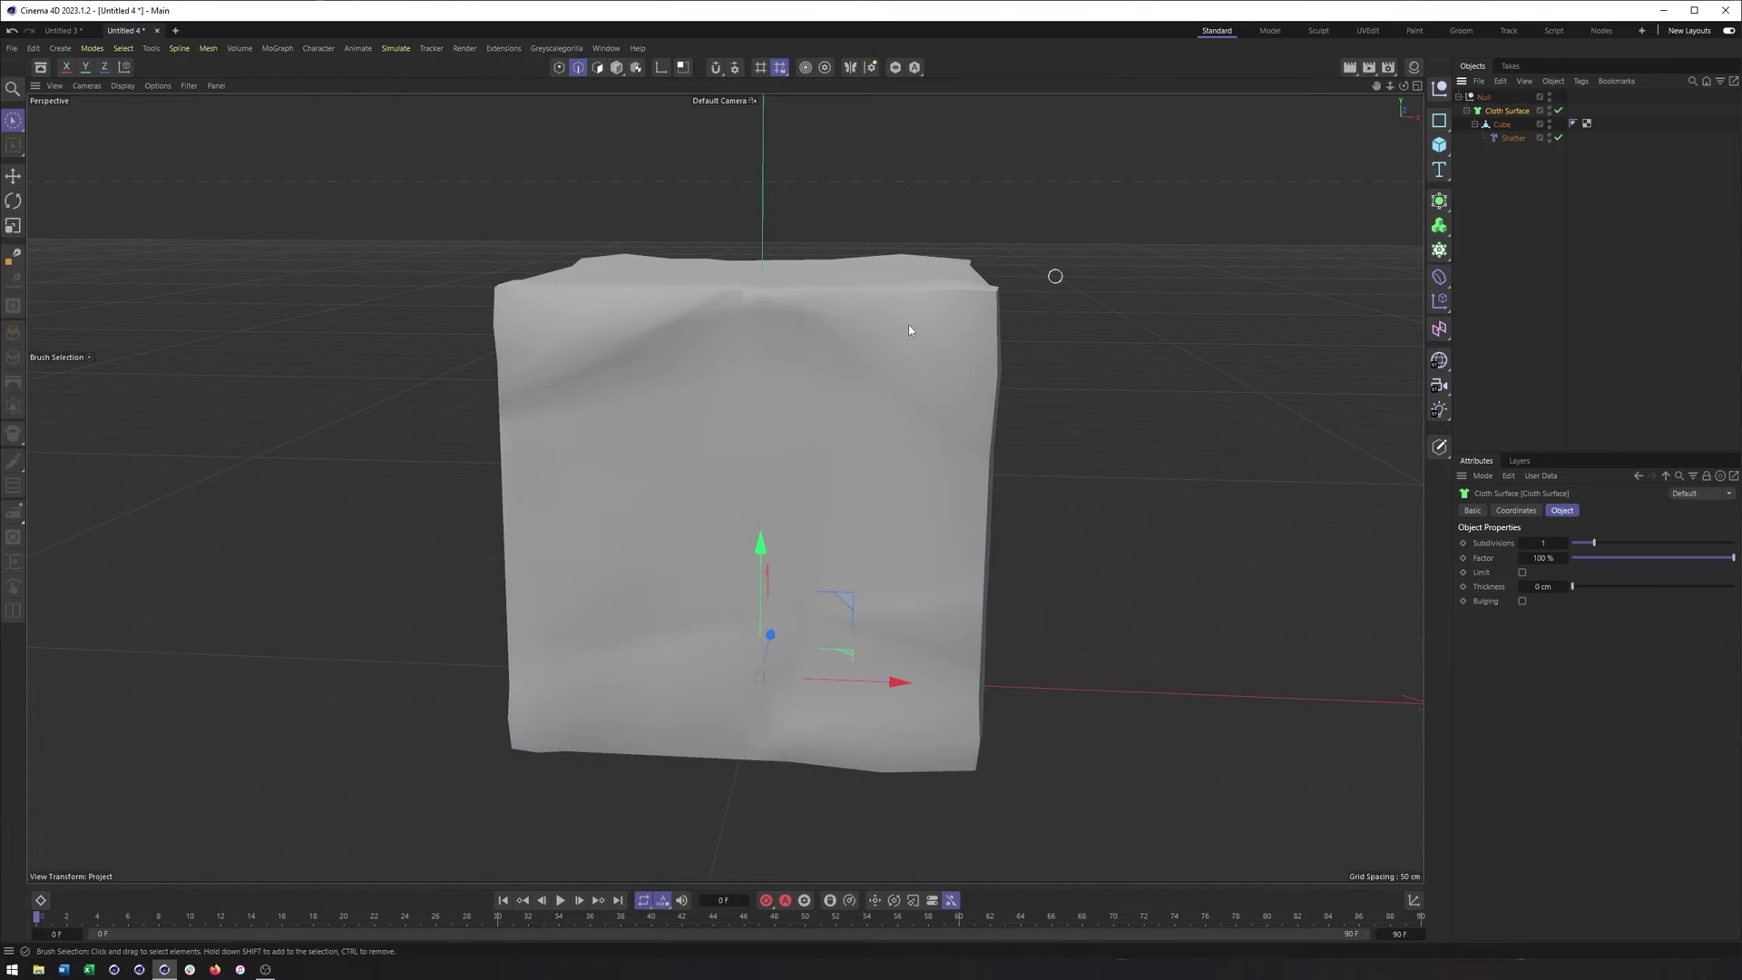
Step: Nest the Cube inside the Cloth Surface and nudge Shatter Strength to 1%
alt+drag(1053, 272, 775, 361)
click(616, 68)
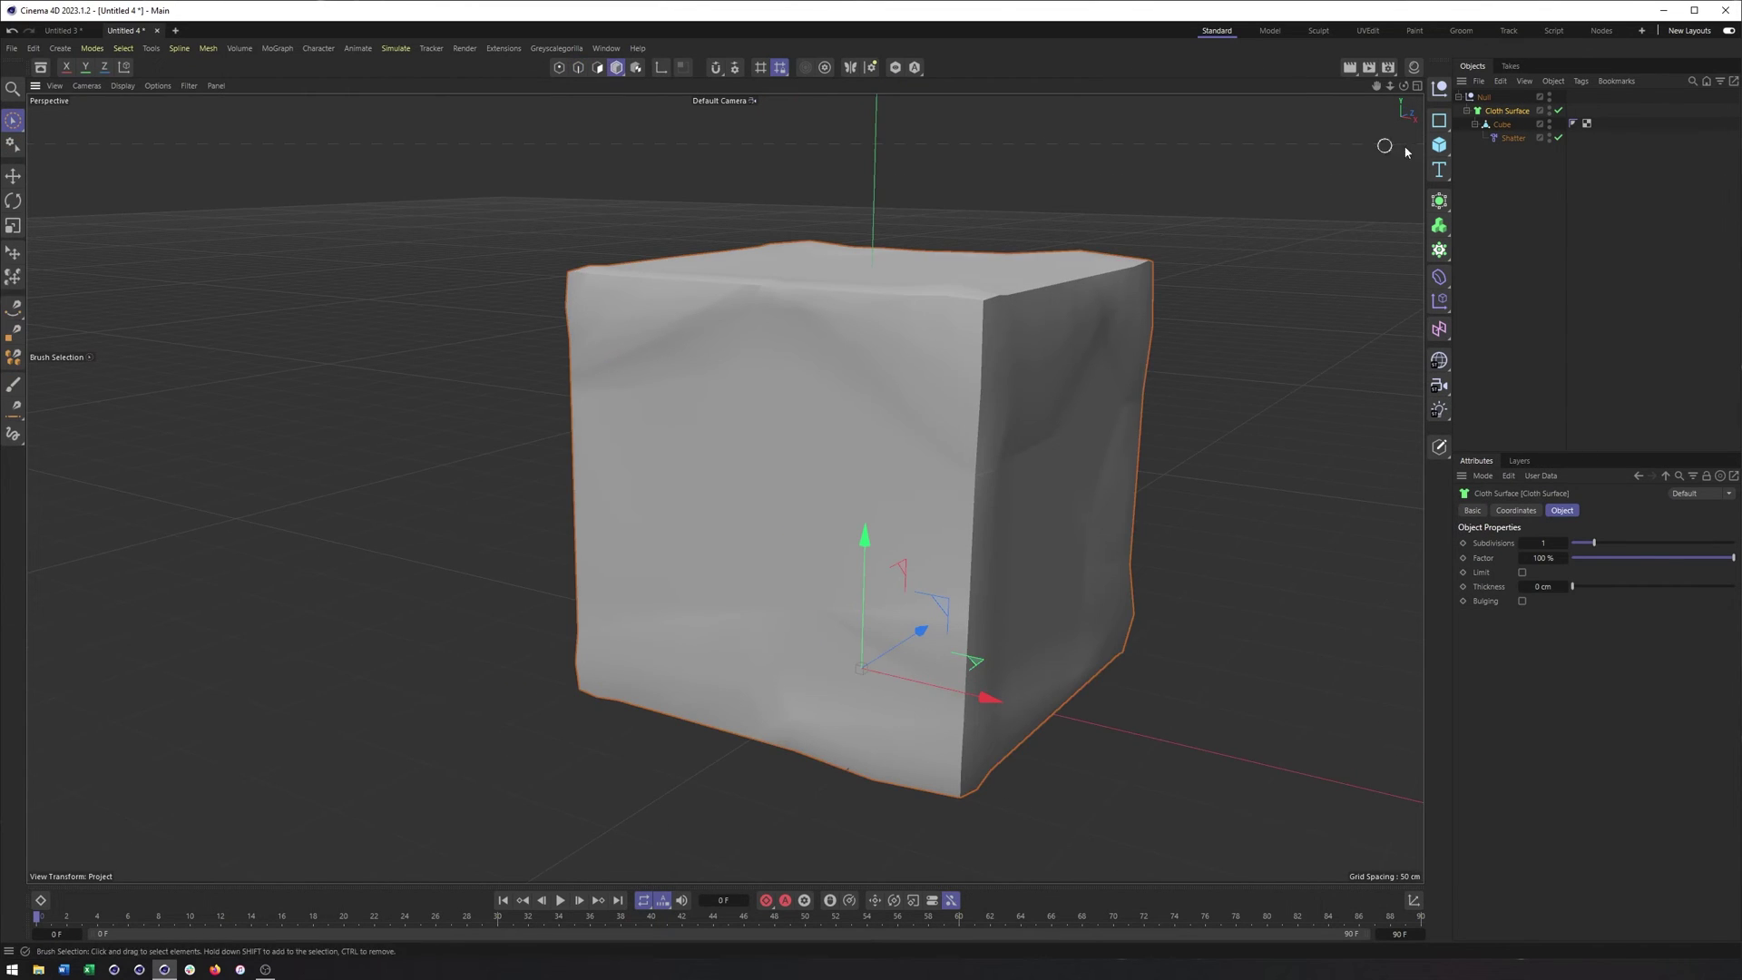
click(1513, 138)
mouse_move(1569, 539)
mouse_down()
mouse_move(1589, 543)
mouse_move(1564, 540)
mouse_up()
Step: Turn on Gouraud Shading (Lines) and test lower Cloth Surface subdivisions before restoring 1
click(1507, 110)
click(122, 86)
click(136, 136)
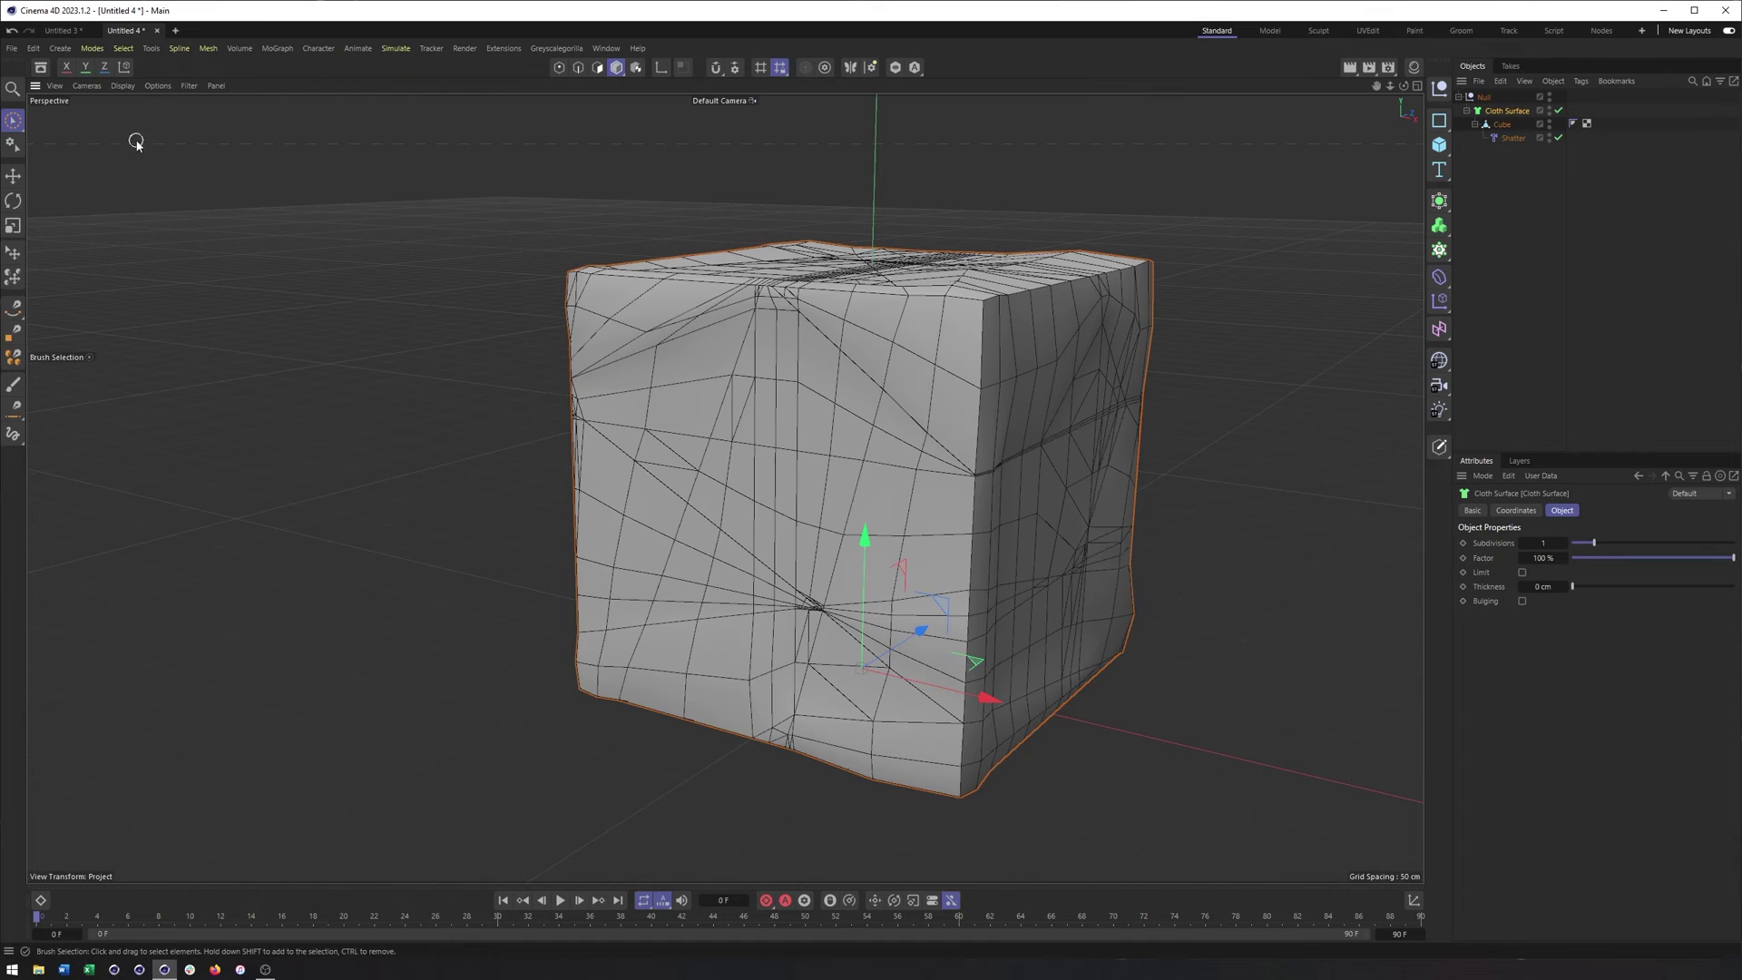
click(1586, 544)
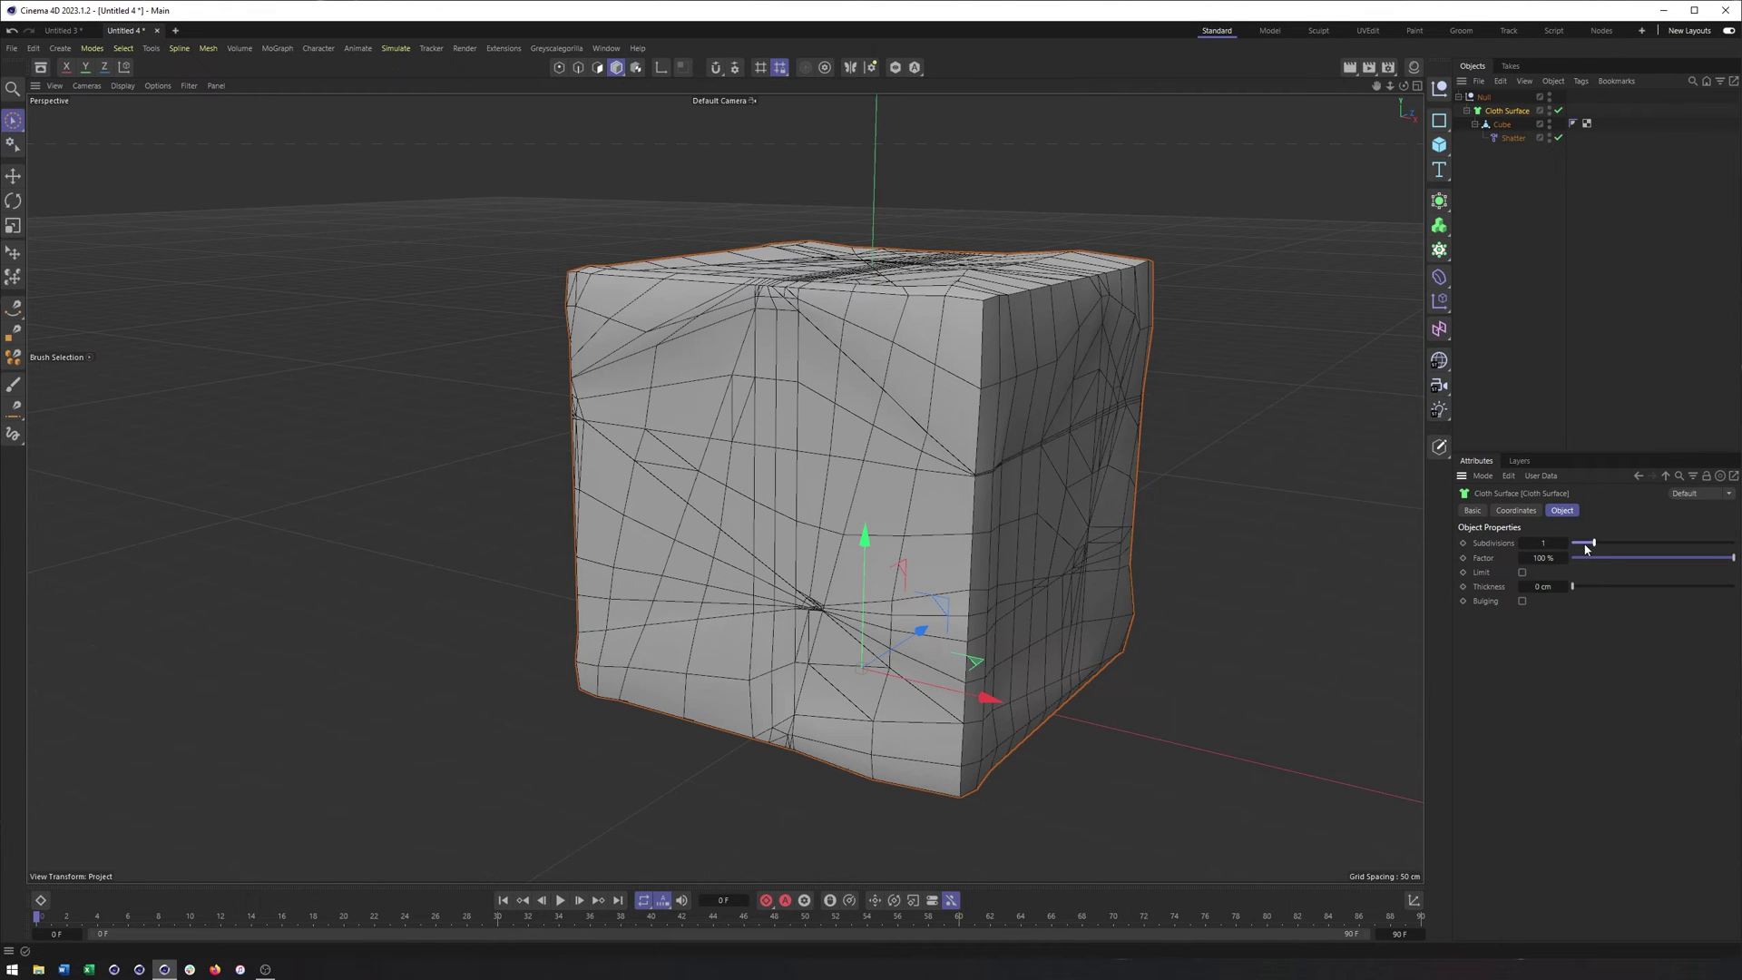
drag(1586, 548, 1592, 547)
Step: Rearrange the Shatter, Cube and Cloth Surface hierarchy and set Cloth Surface Subdivisions to 0
drag(1511, 138, 1495, 105)
mouse_move(1572, 542)
mouse_down()
mouse_move(1605, 542)
mouse_move(1574, 542)
mouse_up()
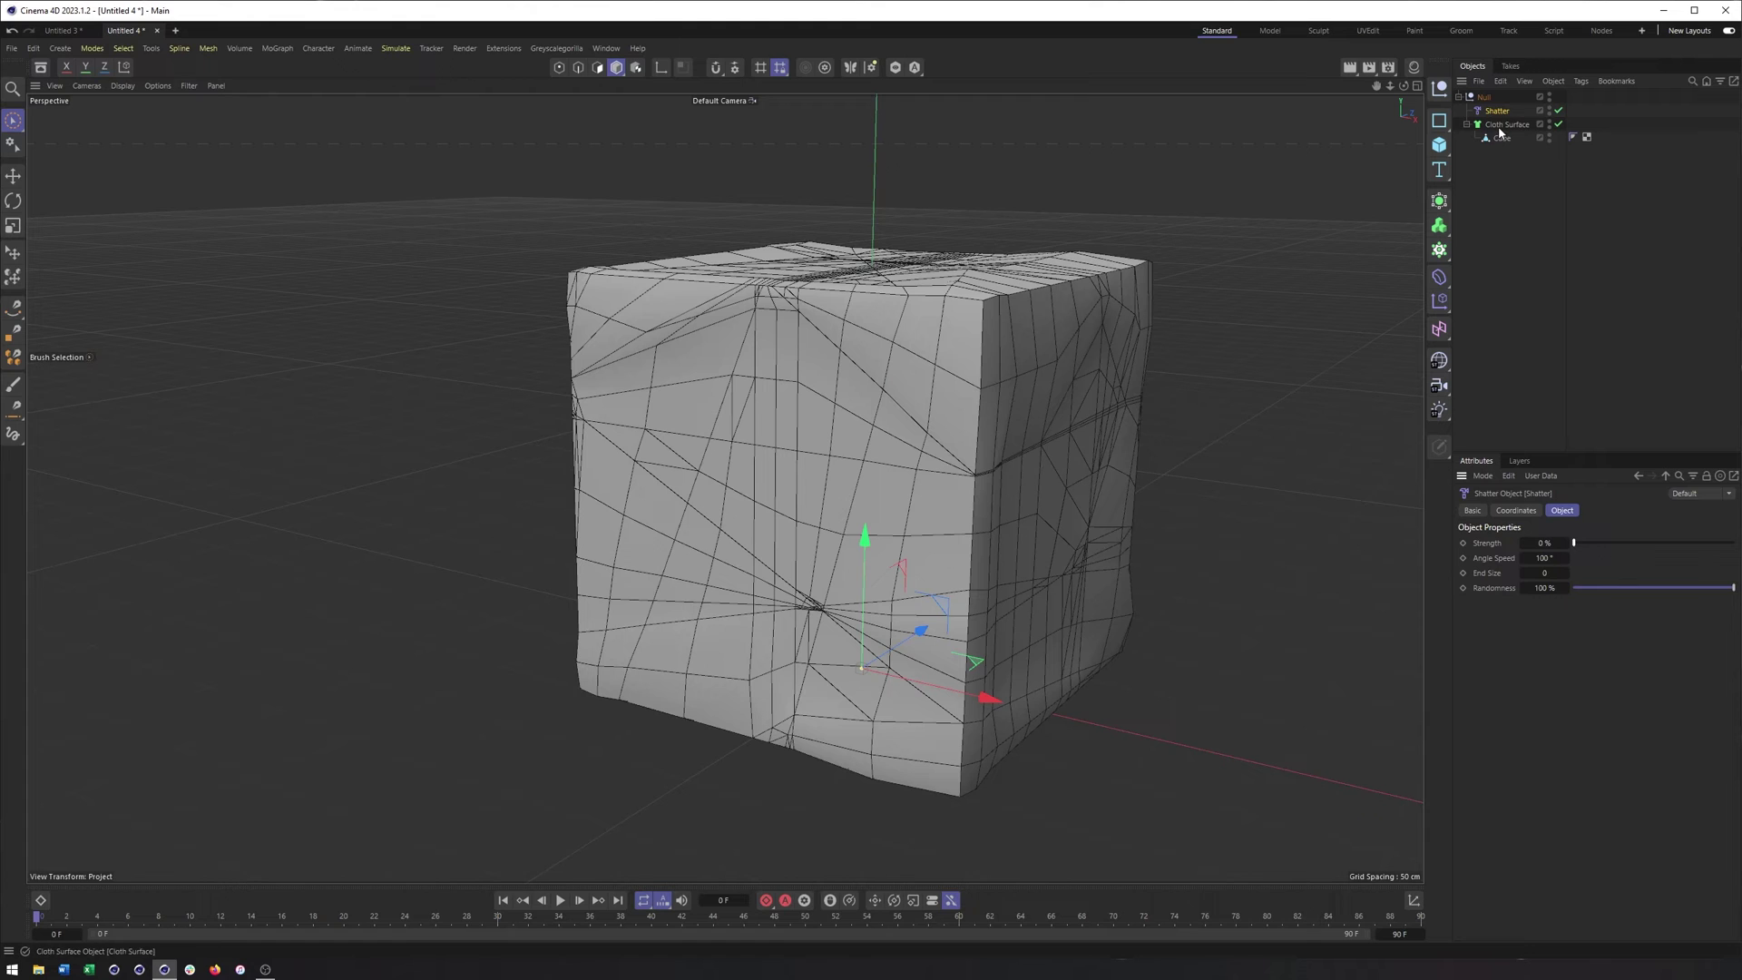
drag(1506, 124, 1508, 154)
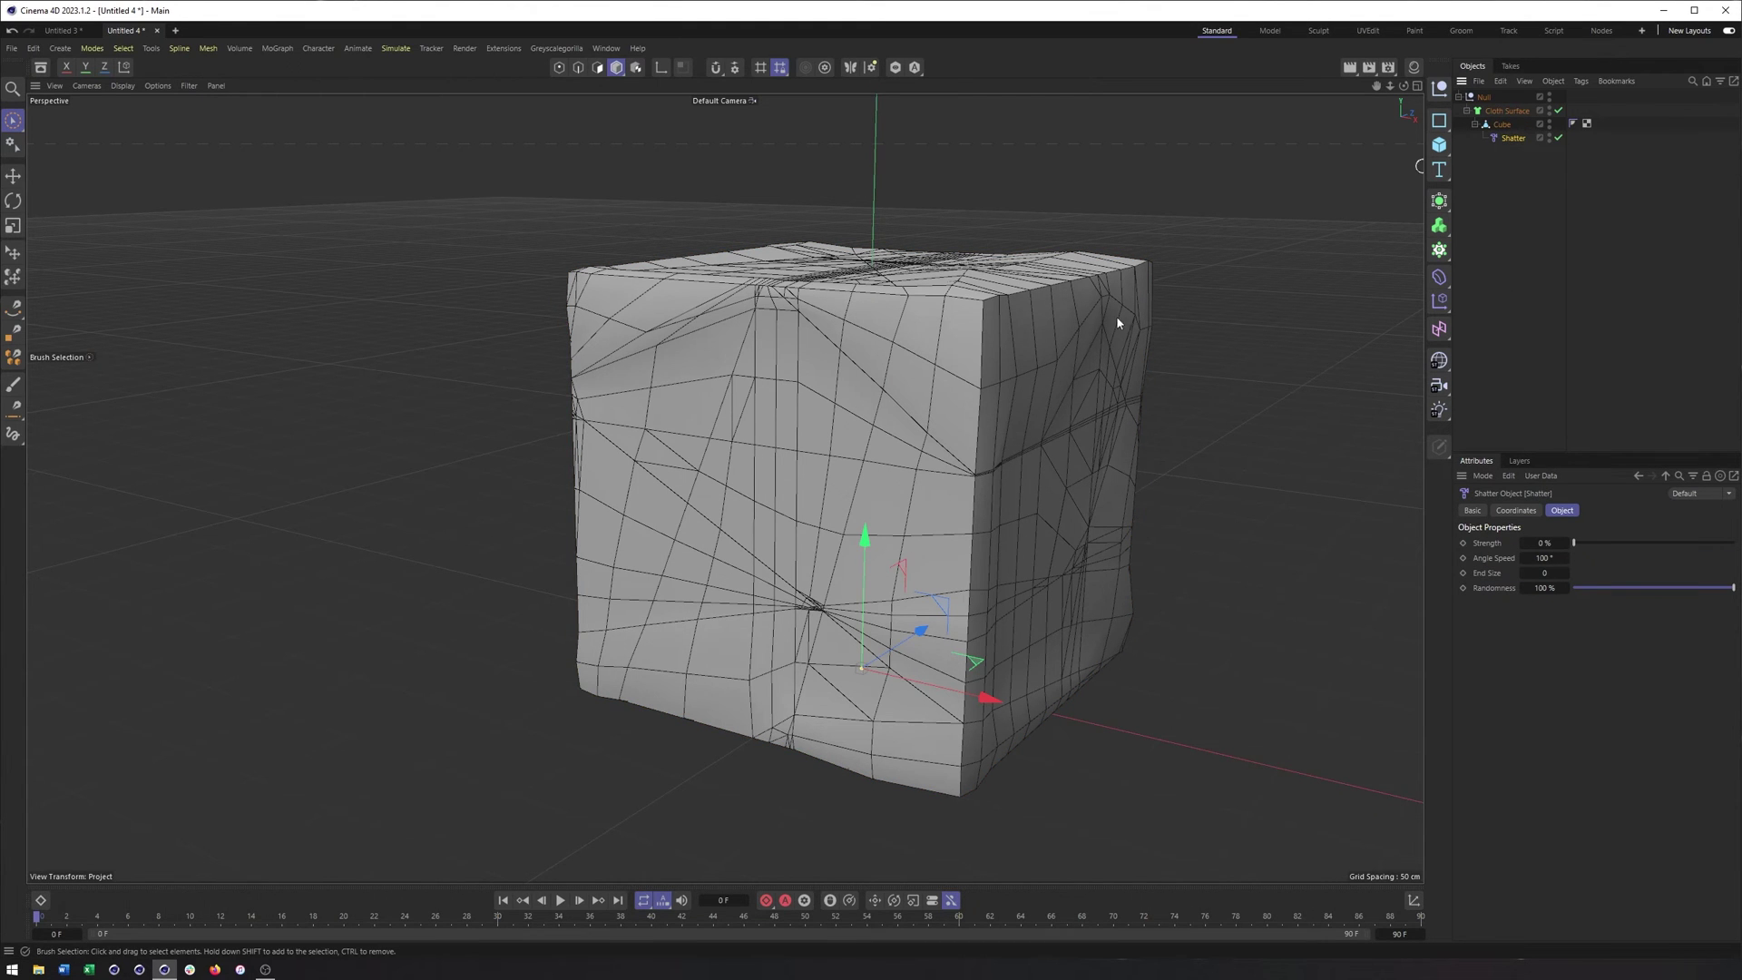
alt+drag(1116, 316, 1016, 476)
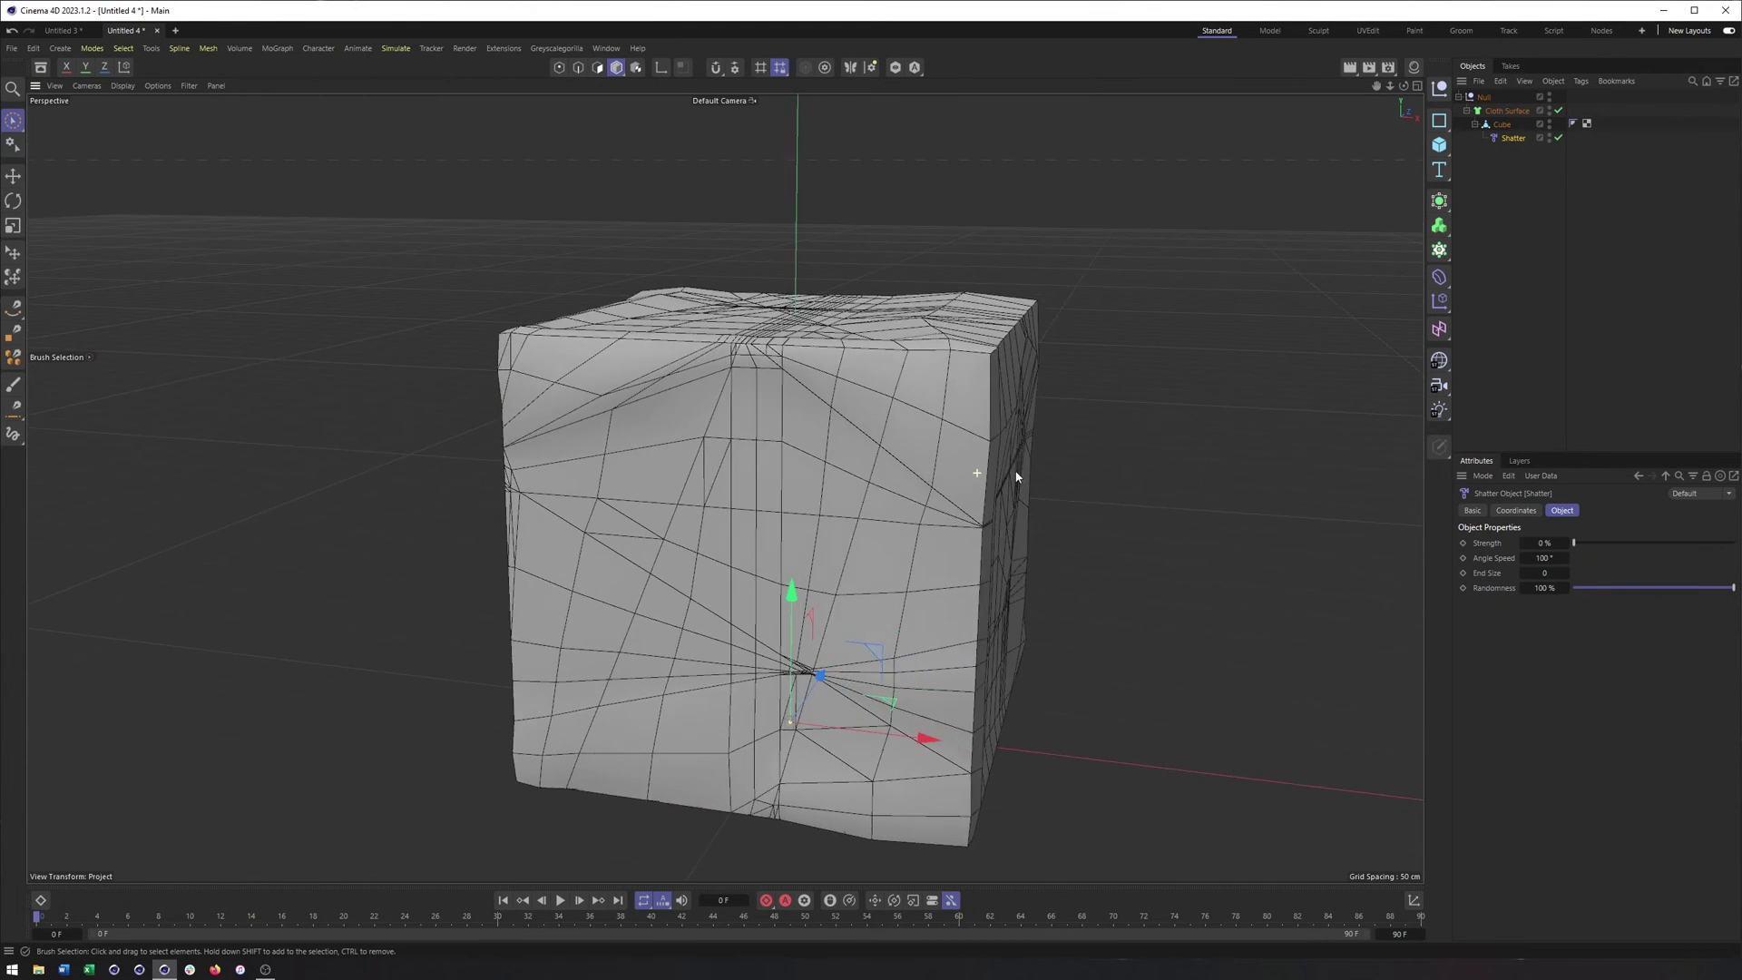
click(1505, 110)
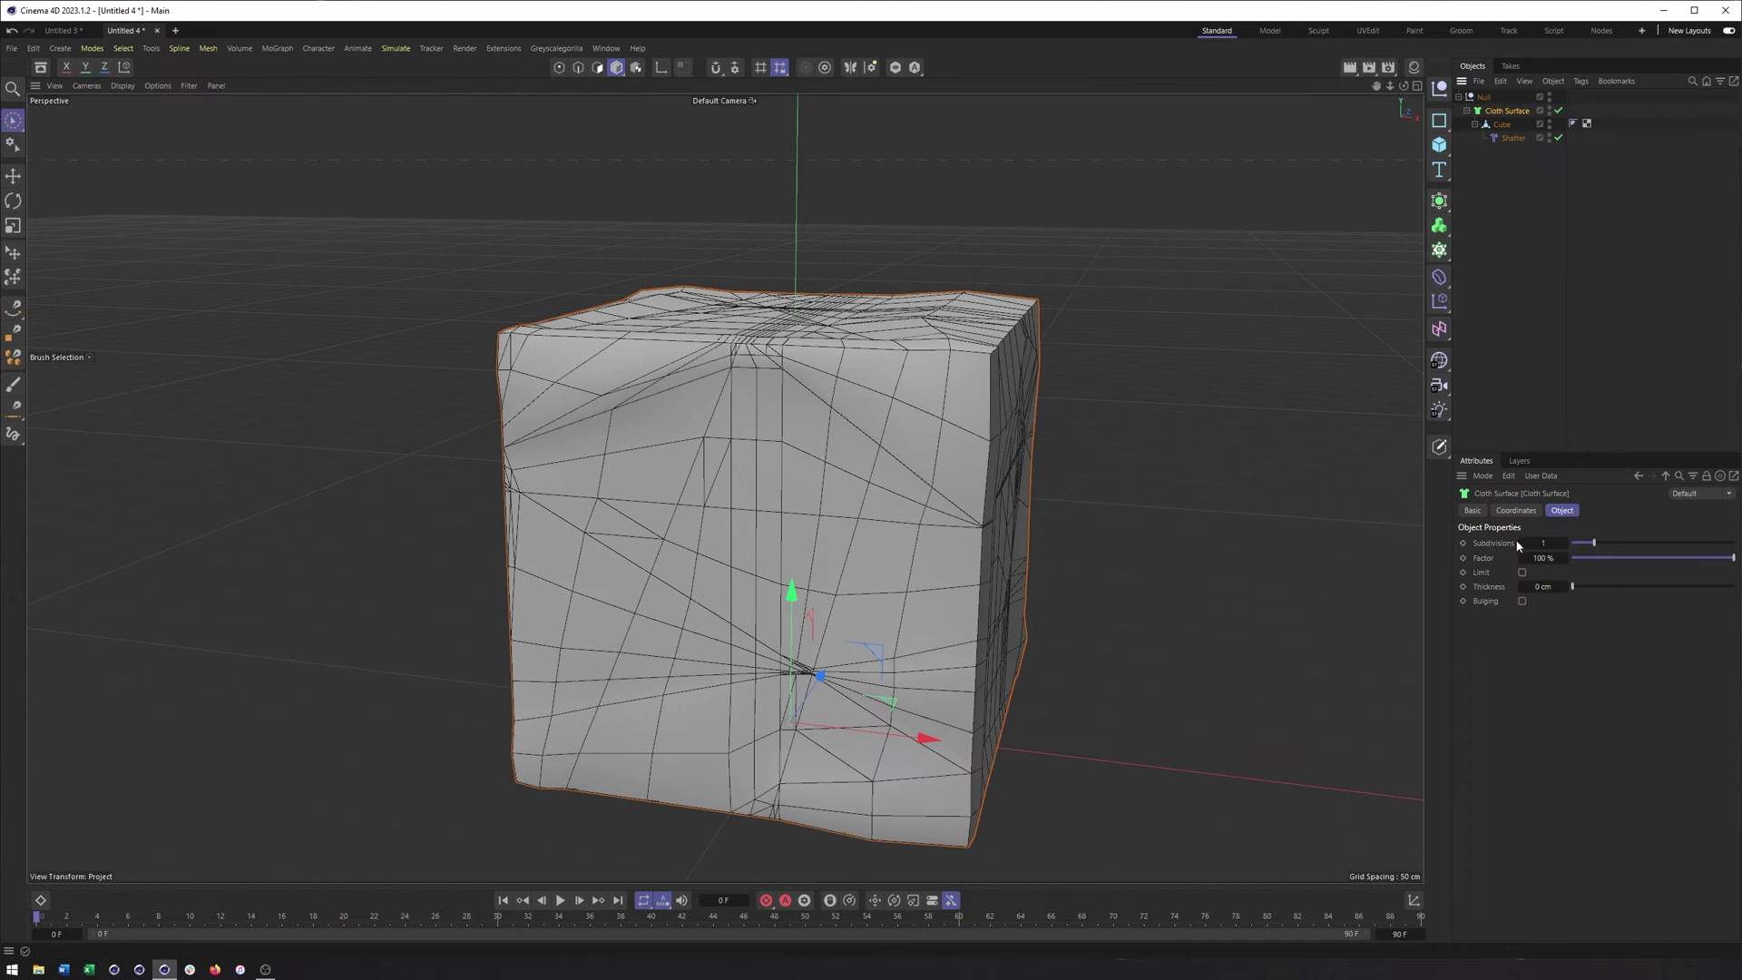
click(1578, 542)
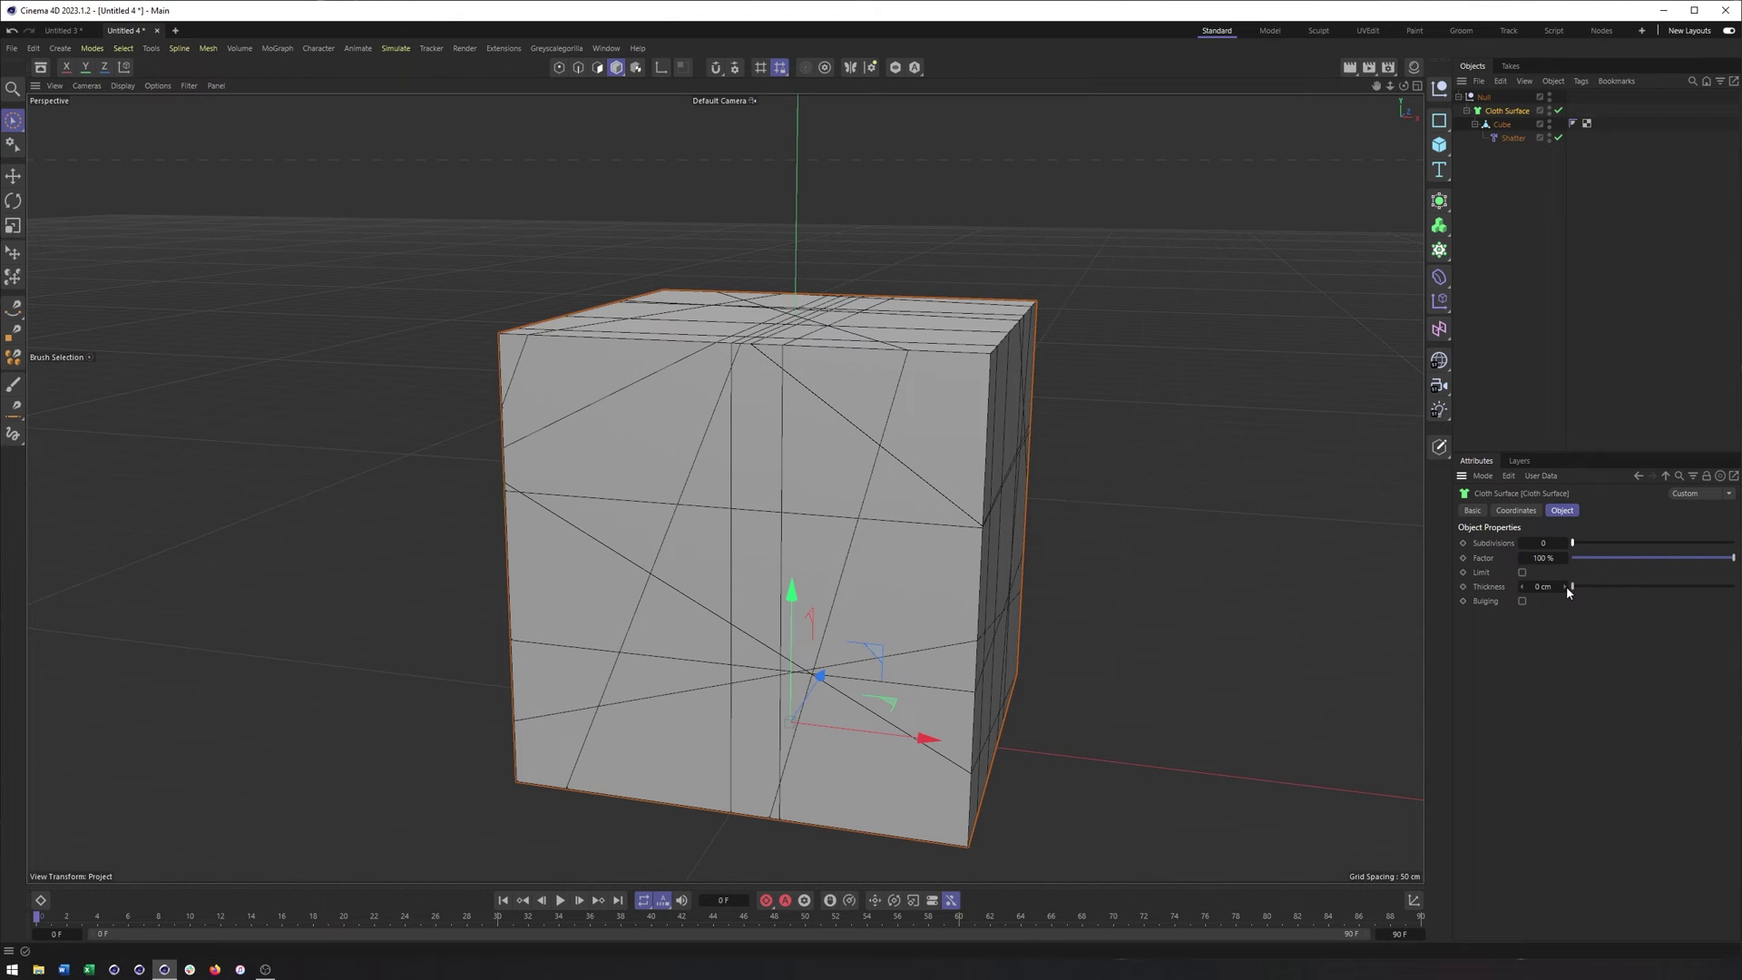
Step: Test and reset Cloth Surface Thickness to 0 cm, then raise Shatter Strength to 24%
drag(1566, 586, 1733, 586)
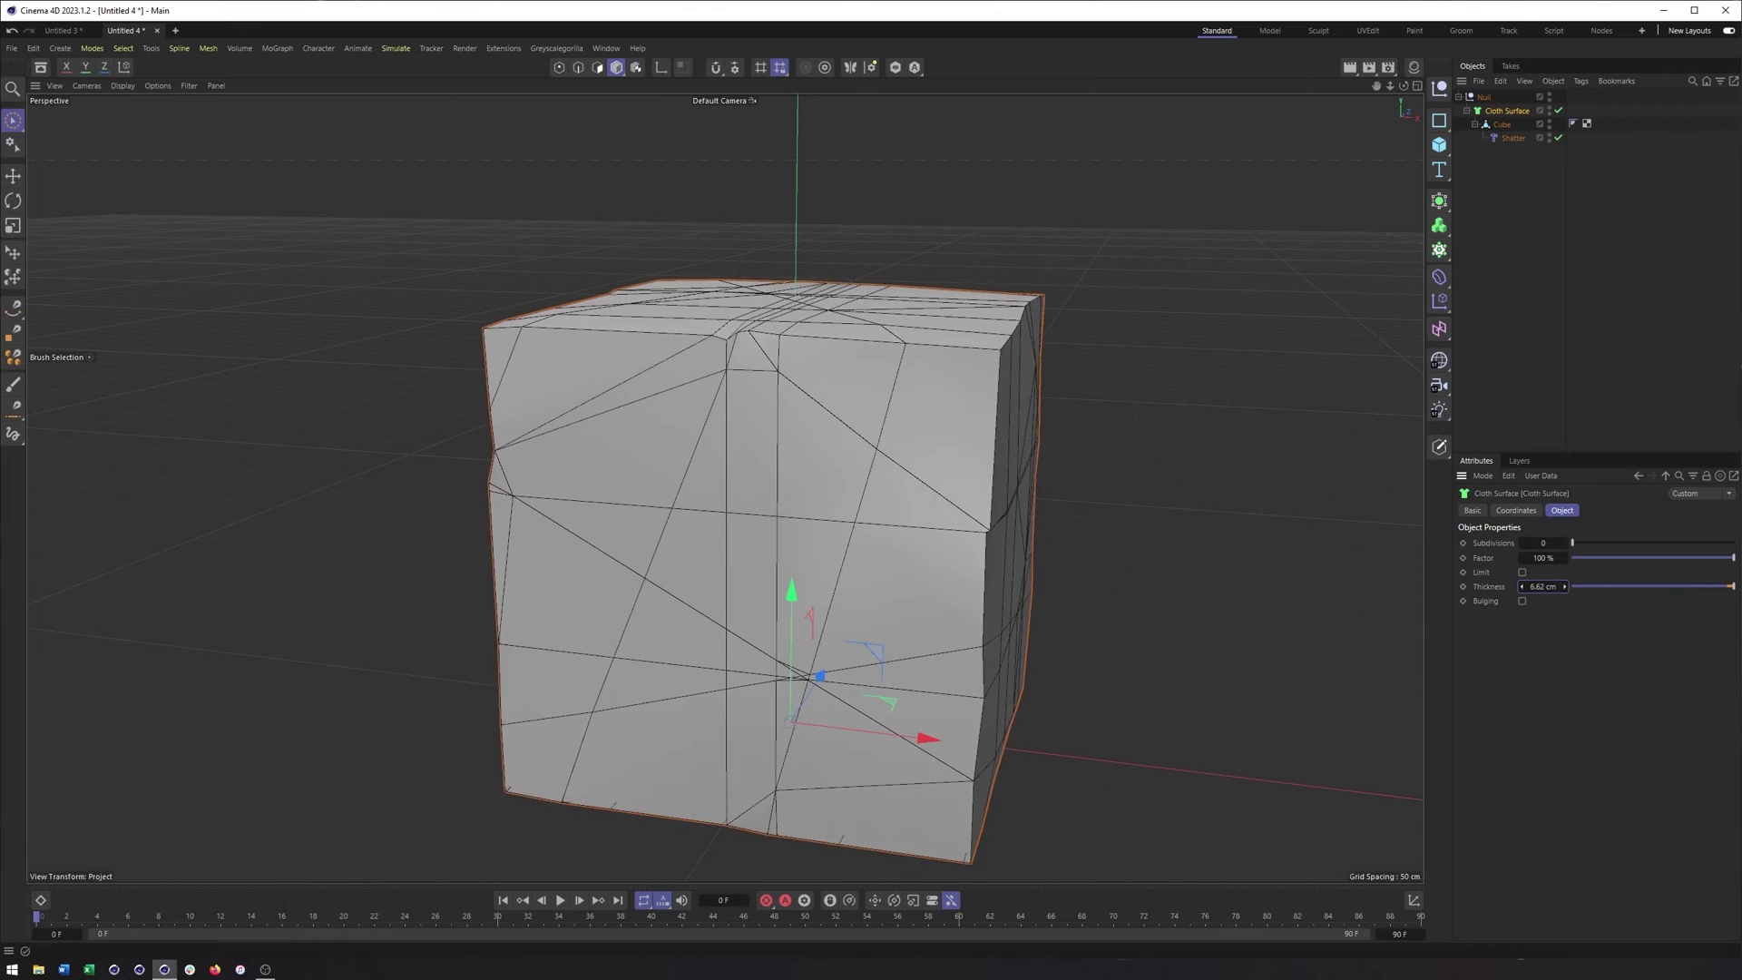
right_click(1565, 589)
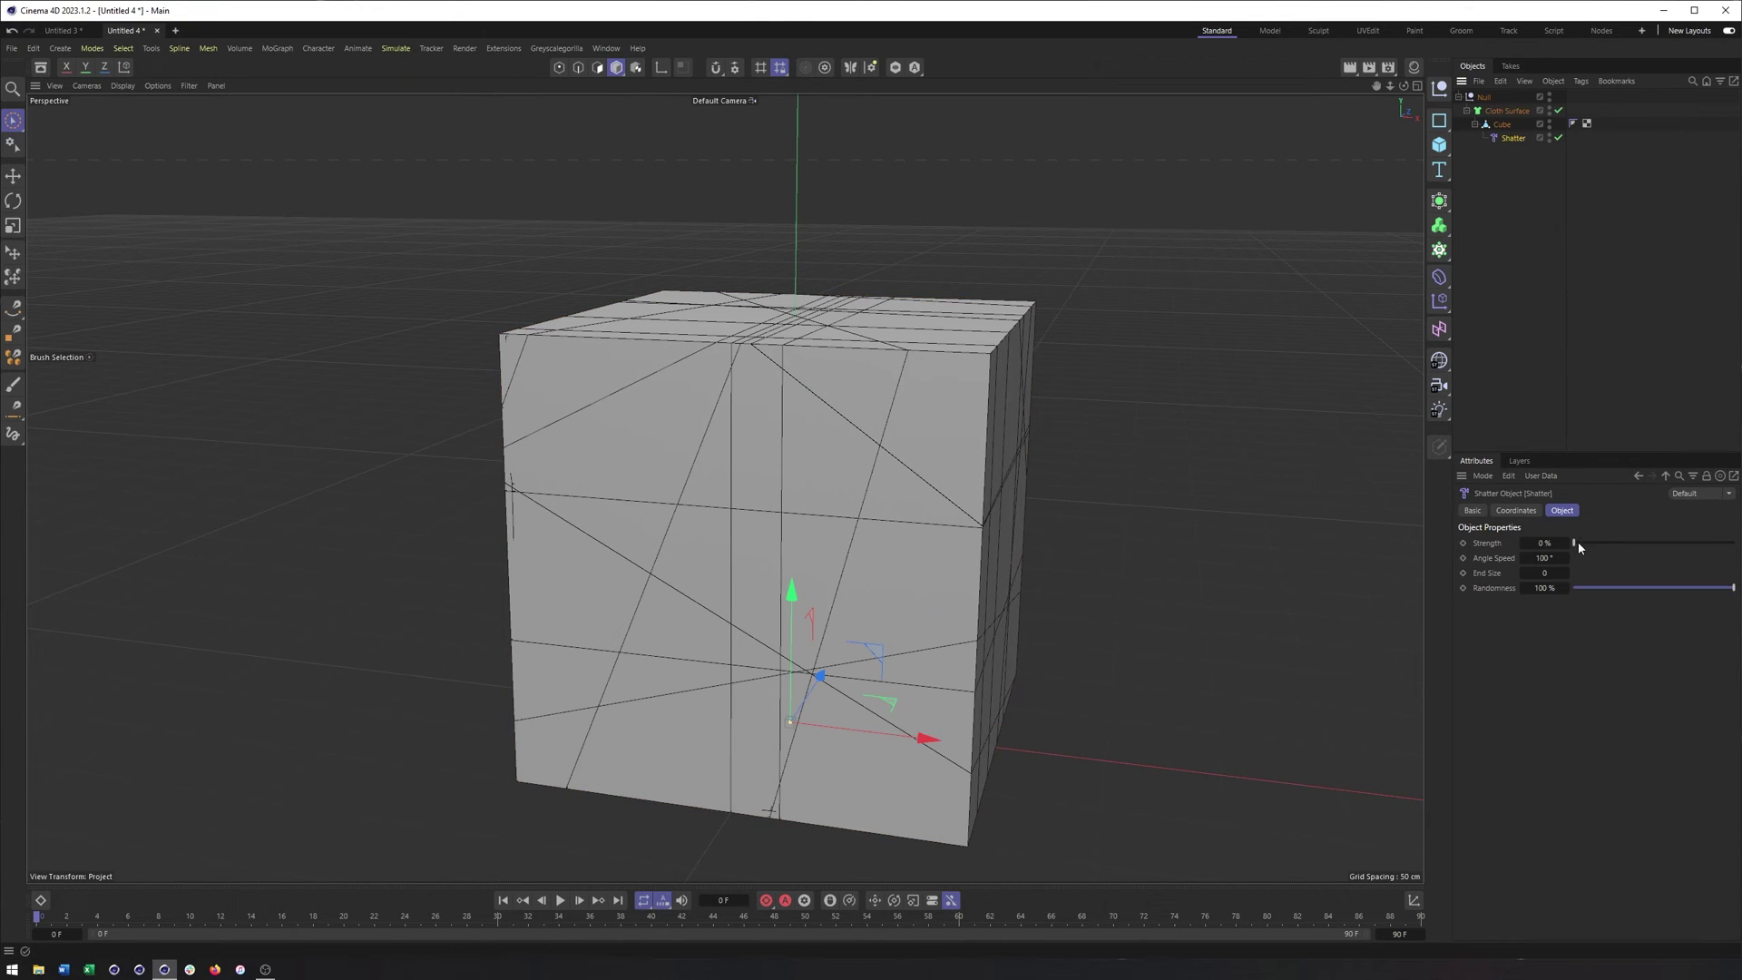
drag(1579, 547, 1616, 547)
scroll(889, 512, up, 5)
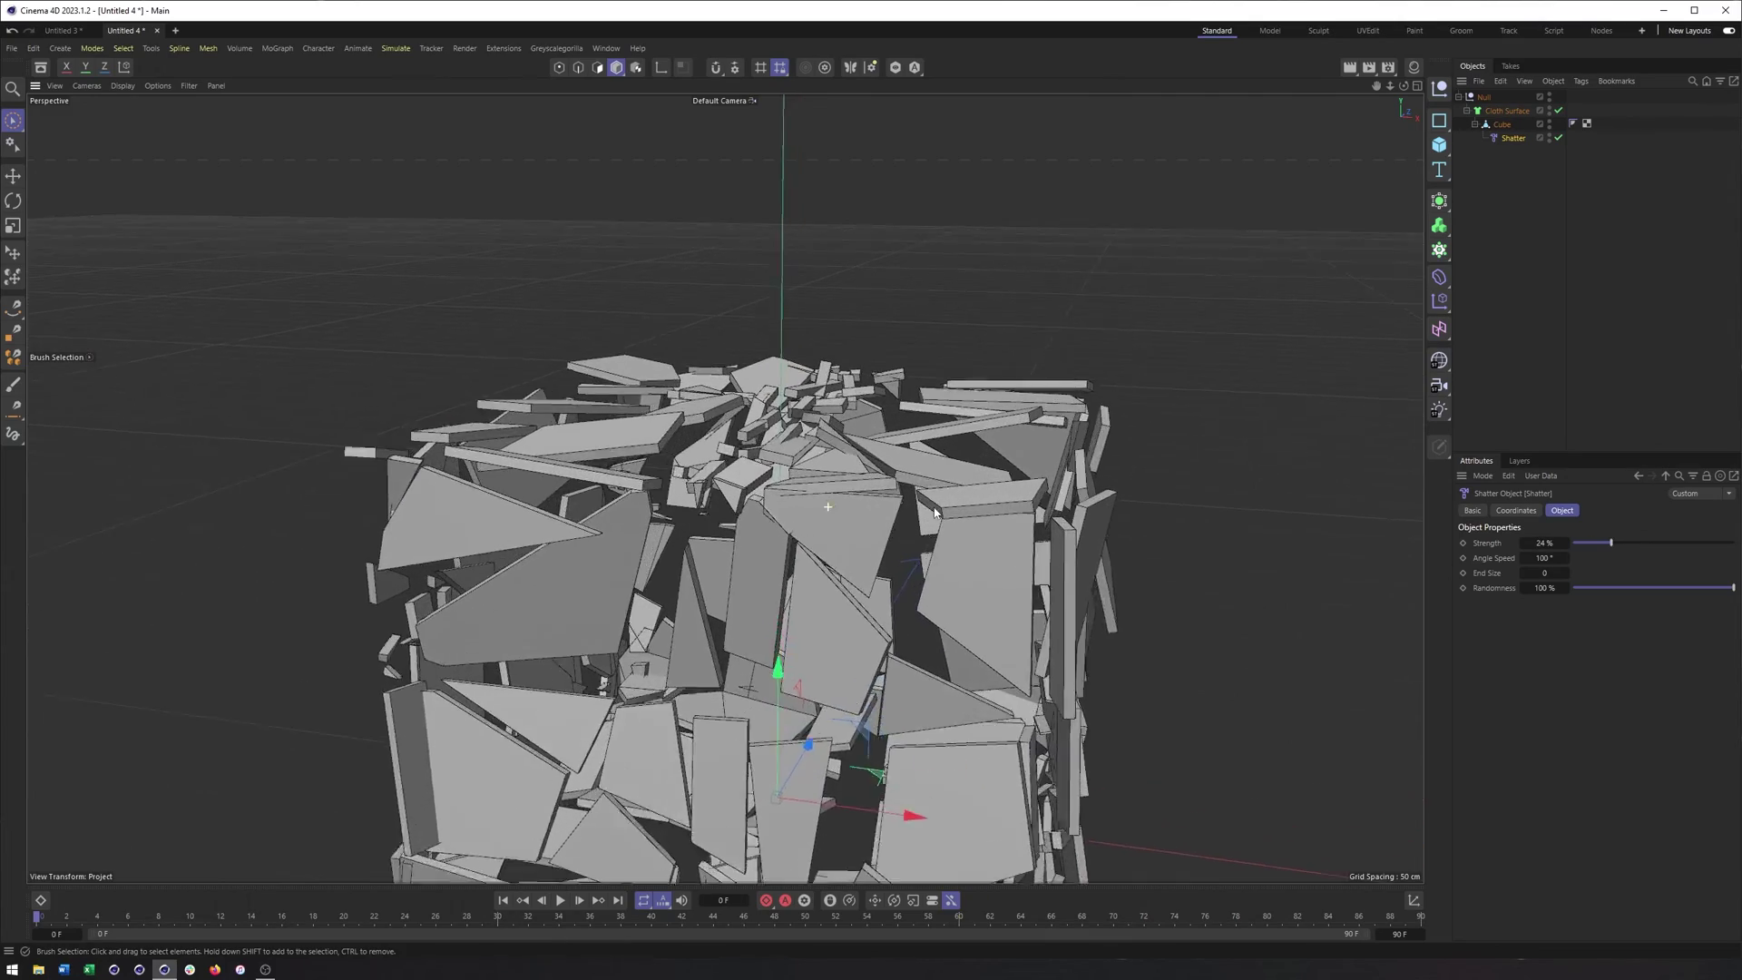
alt+drag(889, 513, 1074, 552)
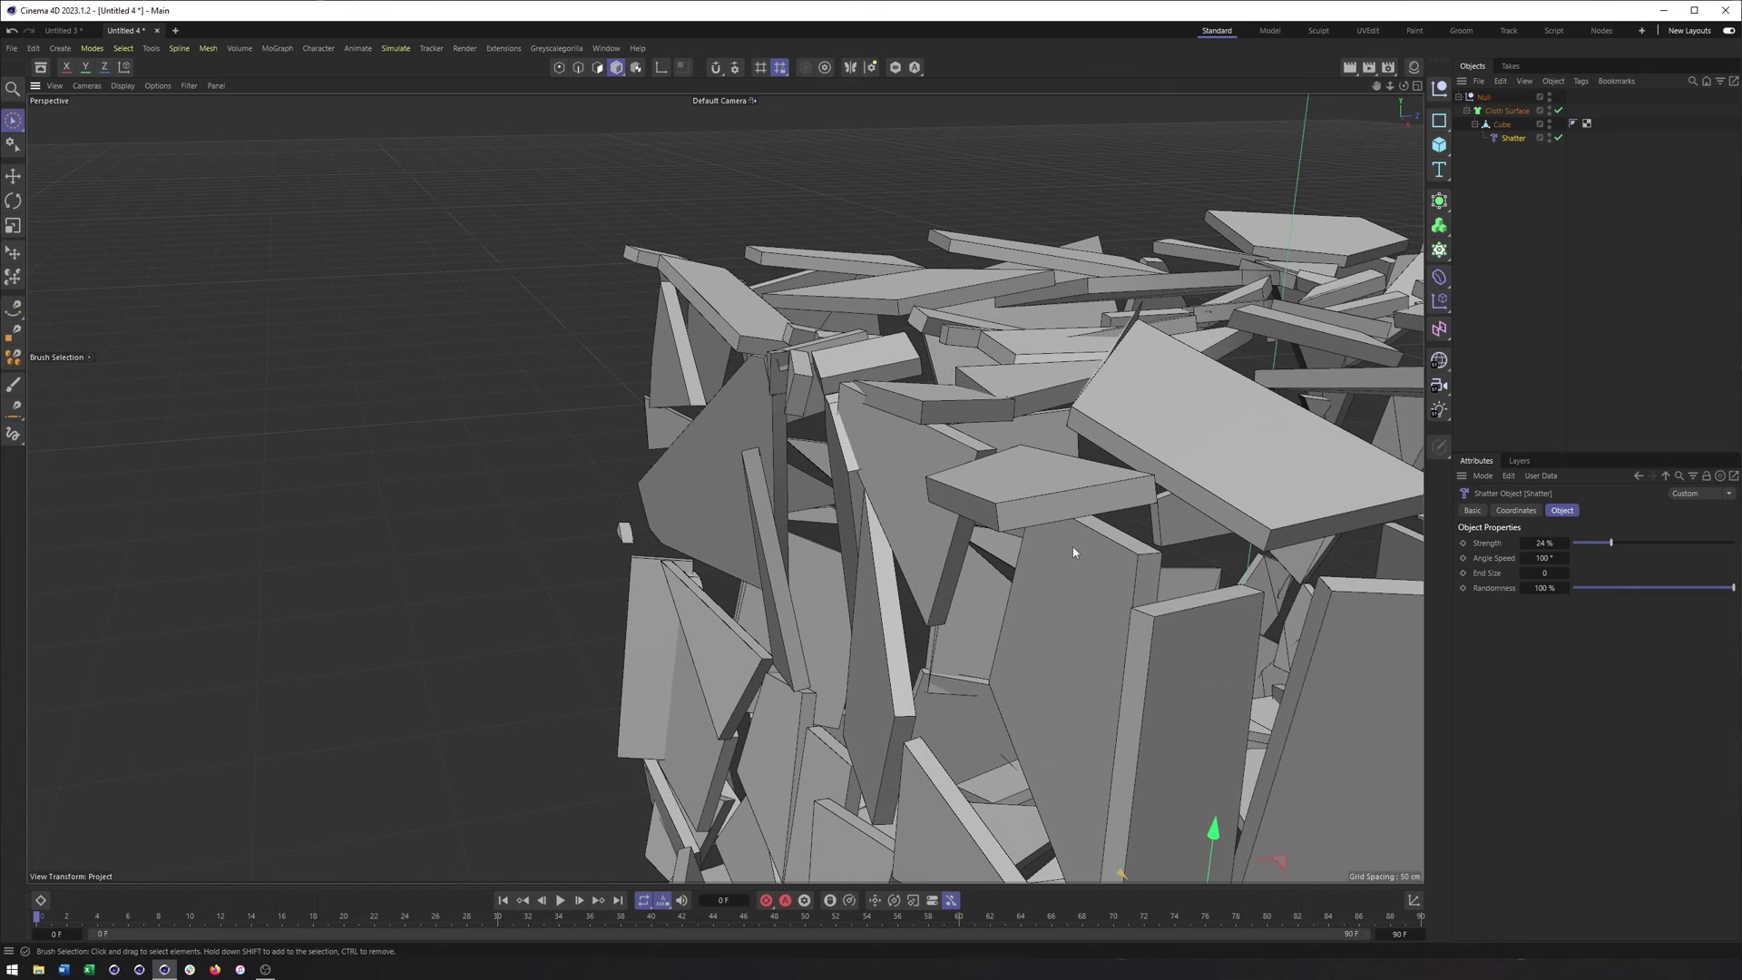
Step: Set the Cloth Surface Thickness to -5 cm so each shard gains depth
click(1509, 110)
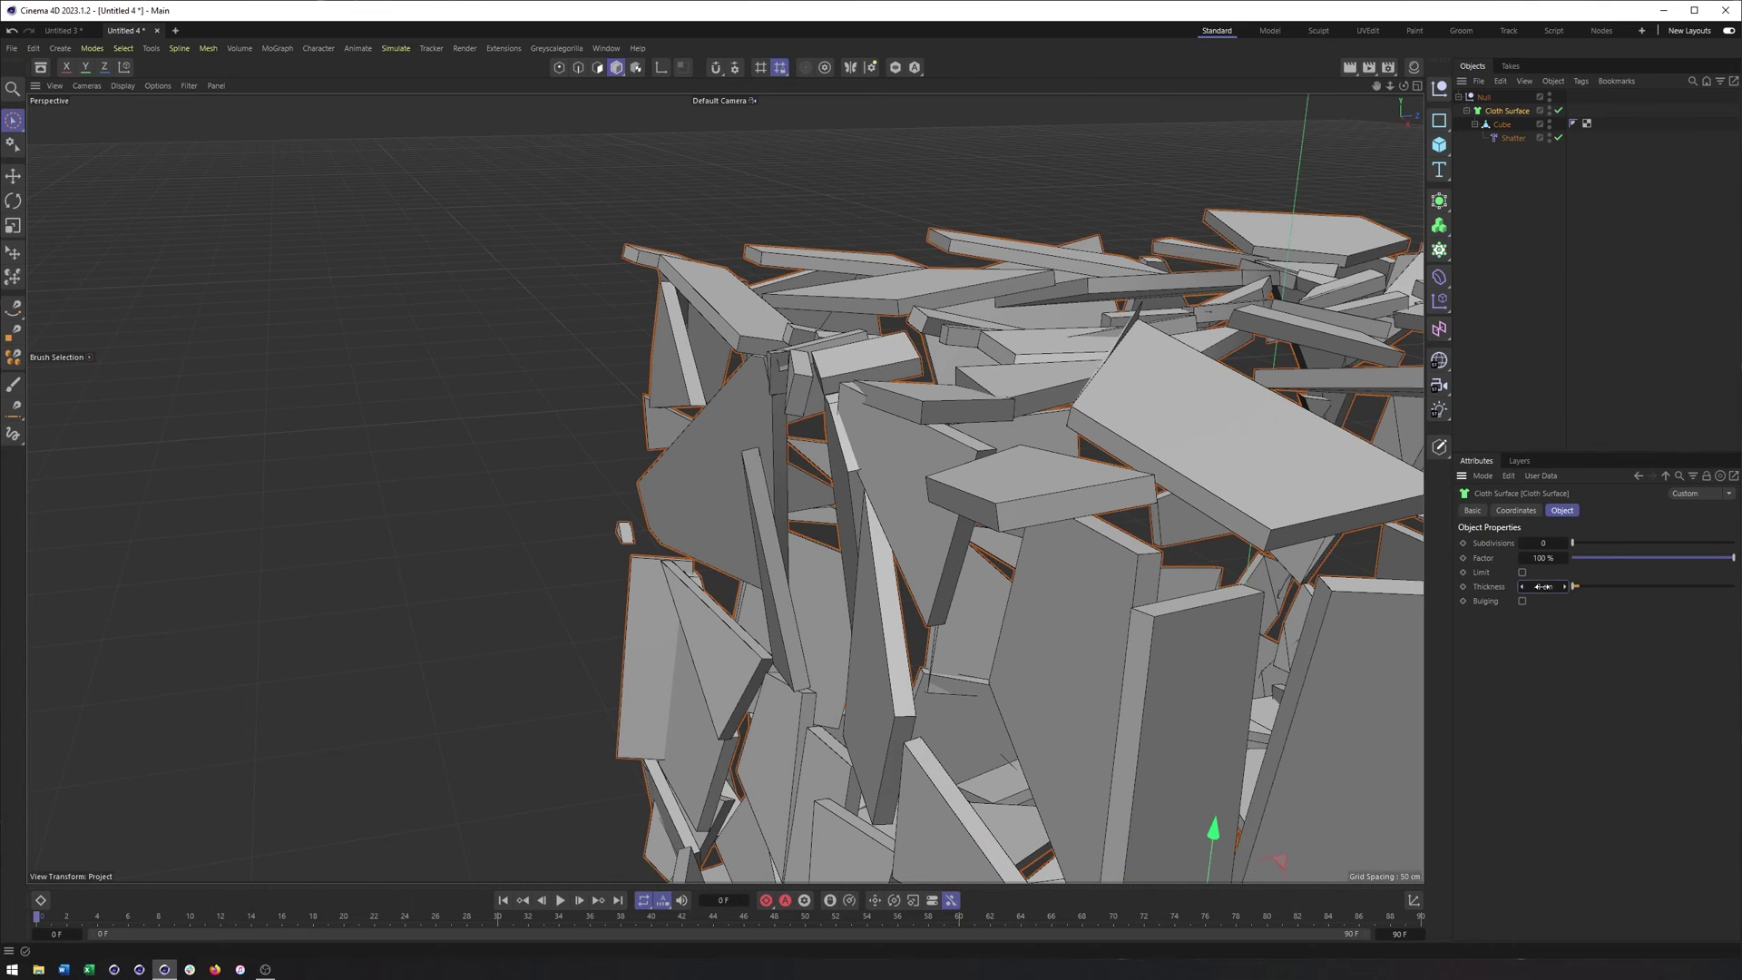
text(-5)
key(Return)
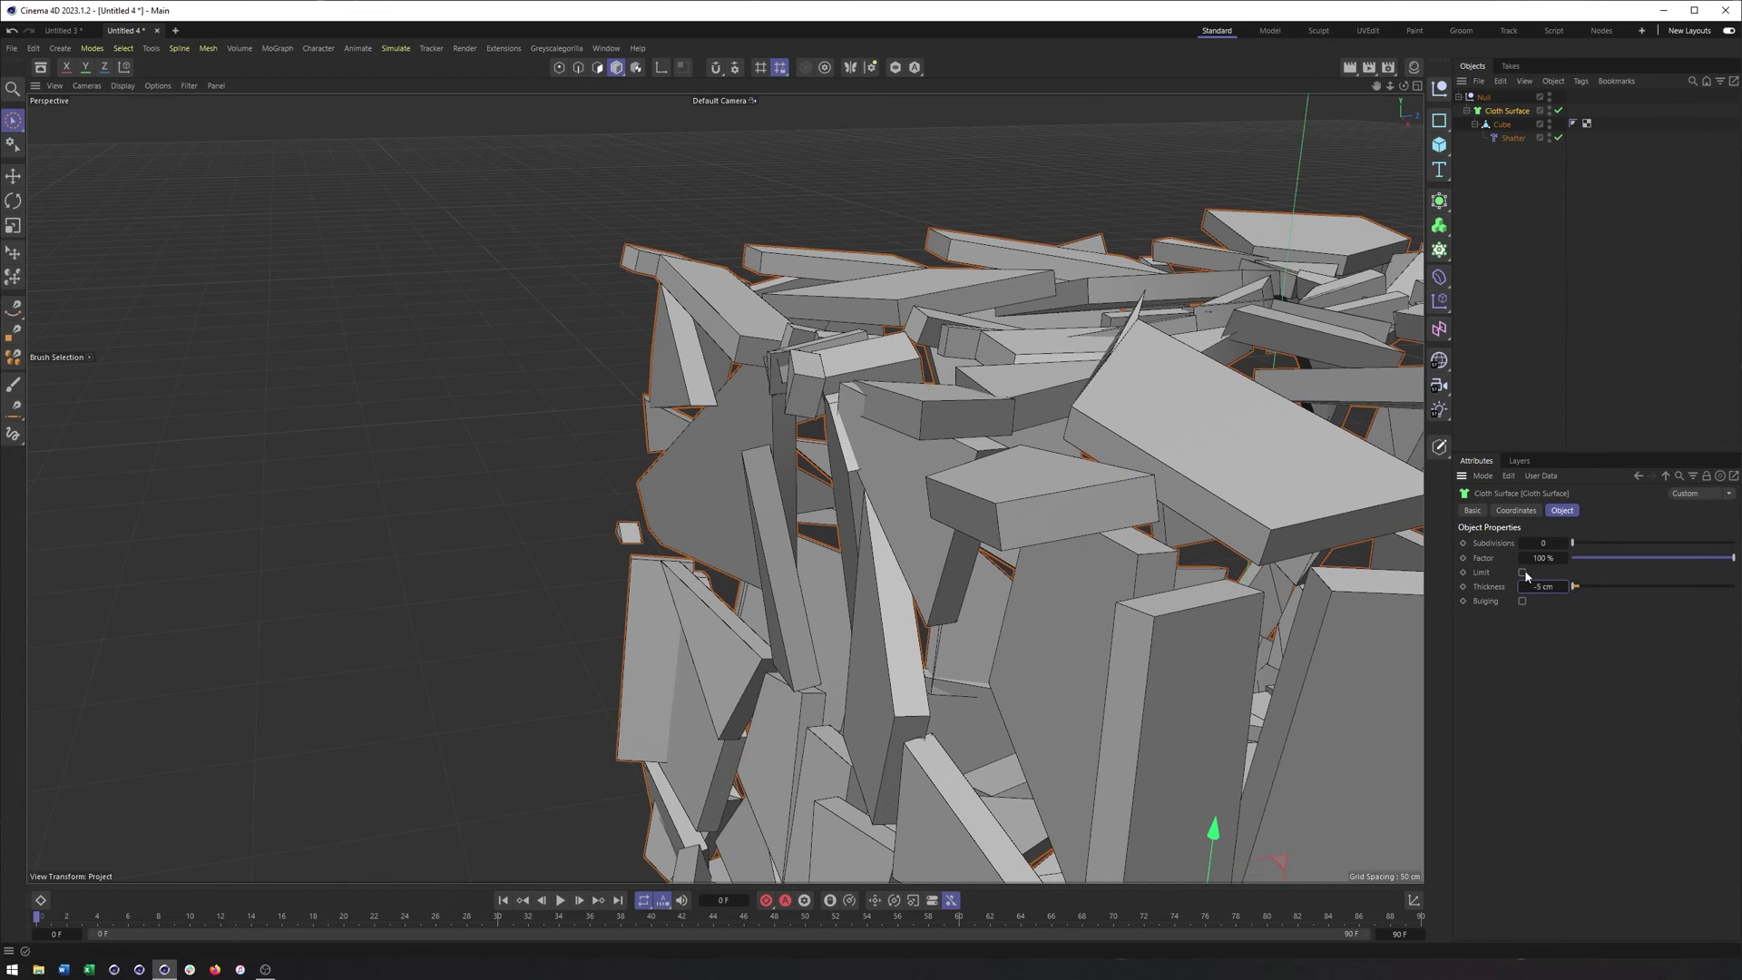
scroll(980, 499, down, 5)
alt+drag(980, 499, 1145, 417)
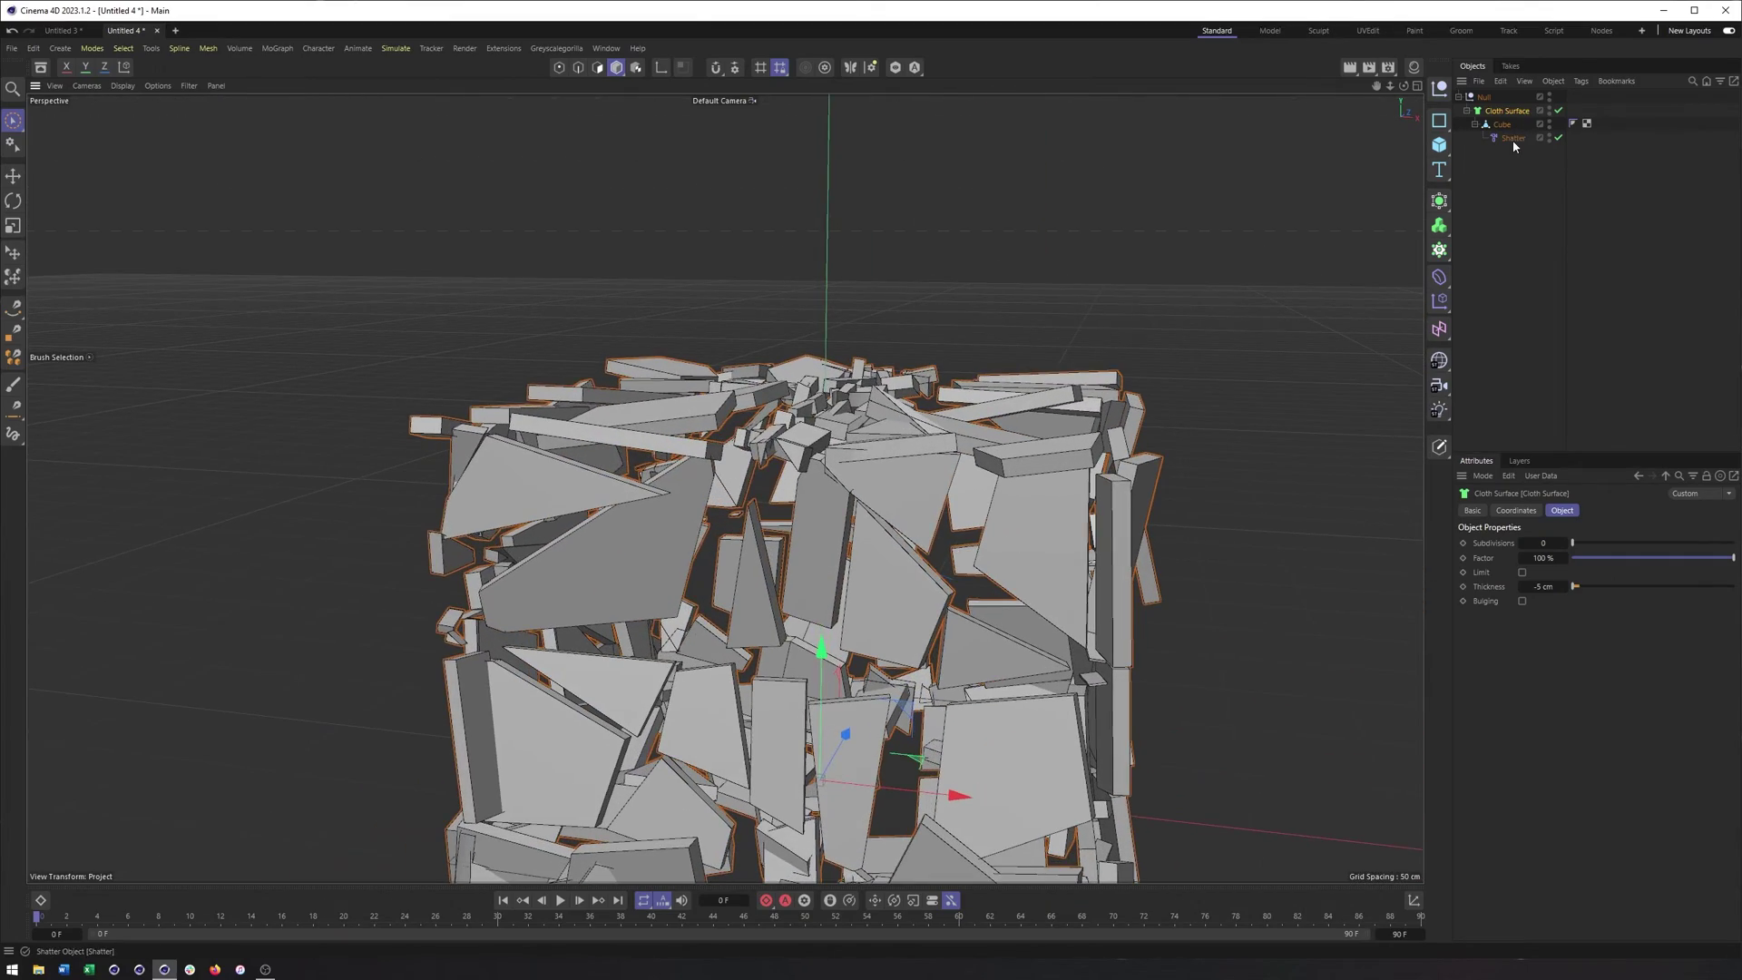
alt+drag(882, 505, 862, 363)
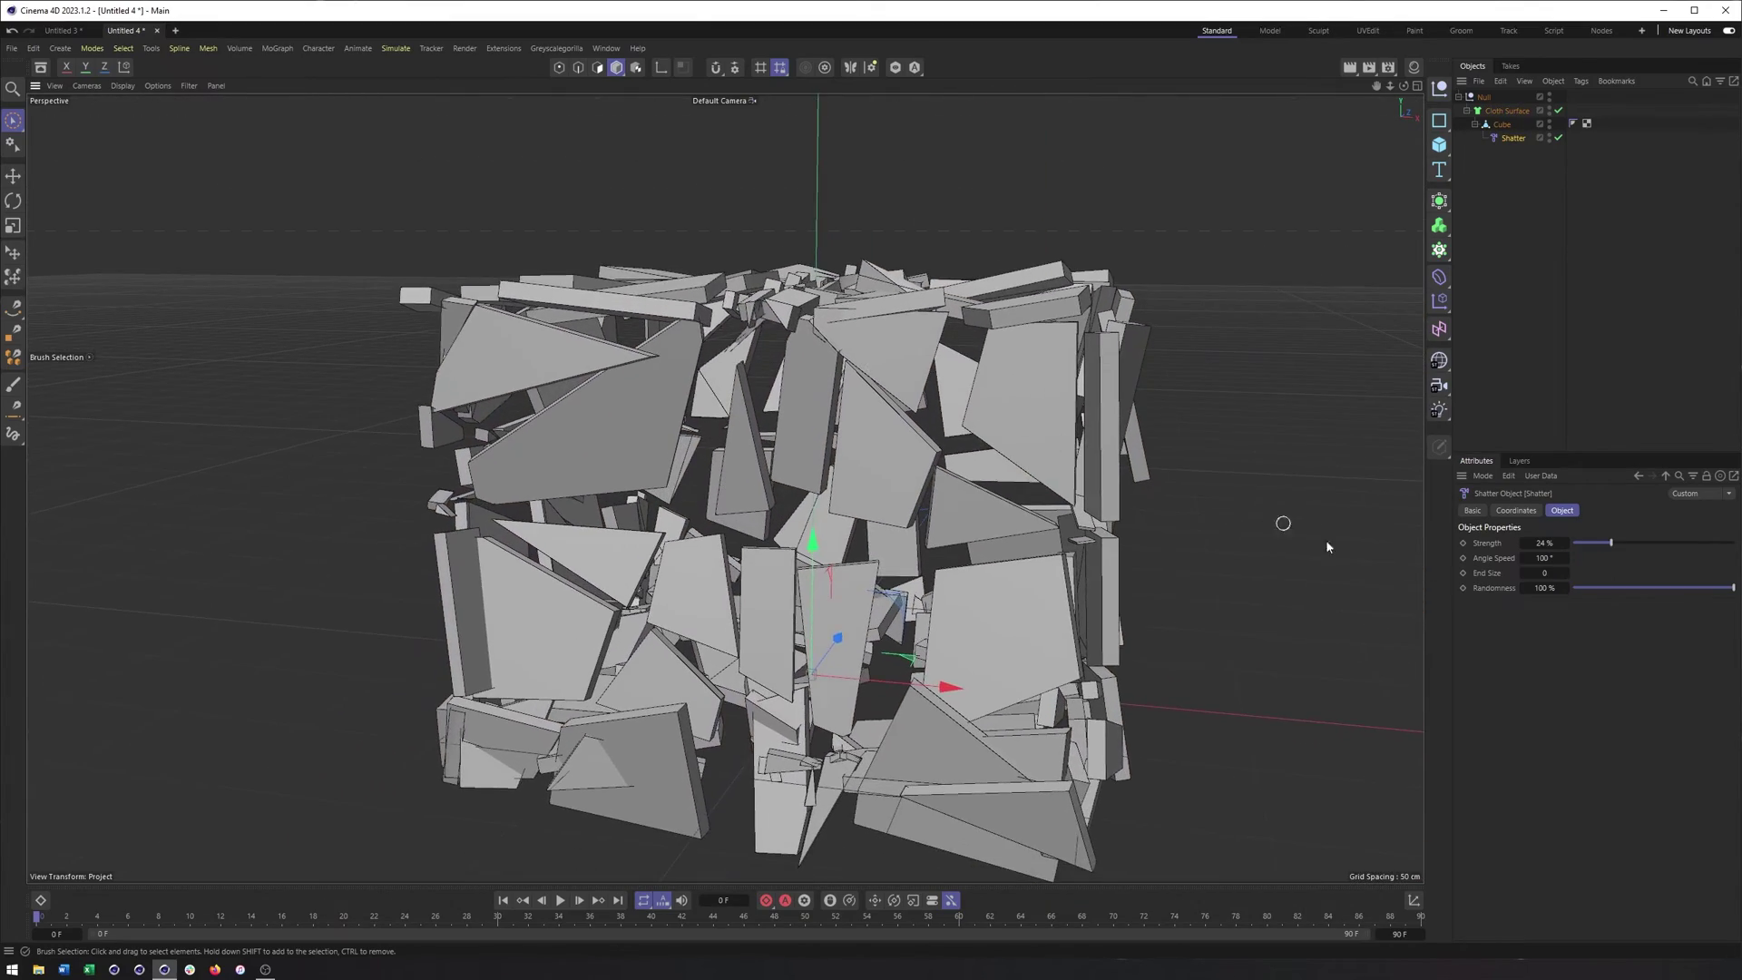
Step: Raise the shards' Angle Speed to 299° and try Shatter Strength from 0% to 100%, ending at 4%
mouse_move(1621, 547)
mouse_down()
mouse_move(1689, 542)
mouse_move(1604, 552)
mouse_move(1650, 557)
mouse_move(1604, 567)
mouse_move(1597, 551)
mouse_move(1651, 546)
mouse_move(1582, 543)
mouse_move(1642, 547)
mouse_move(1599, 547)
mouse_up()
scroll(1018, 533, down, 4)
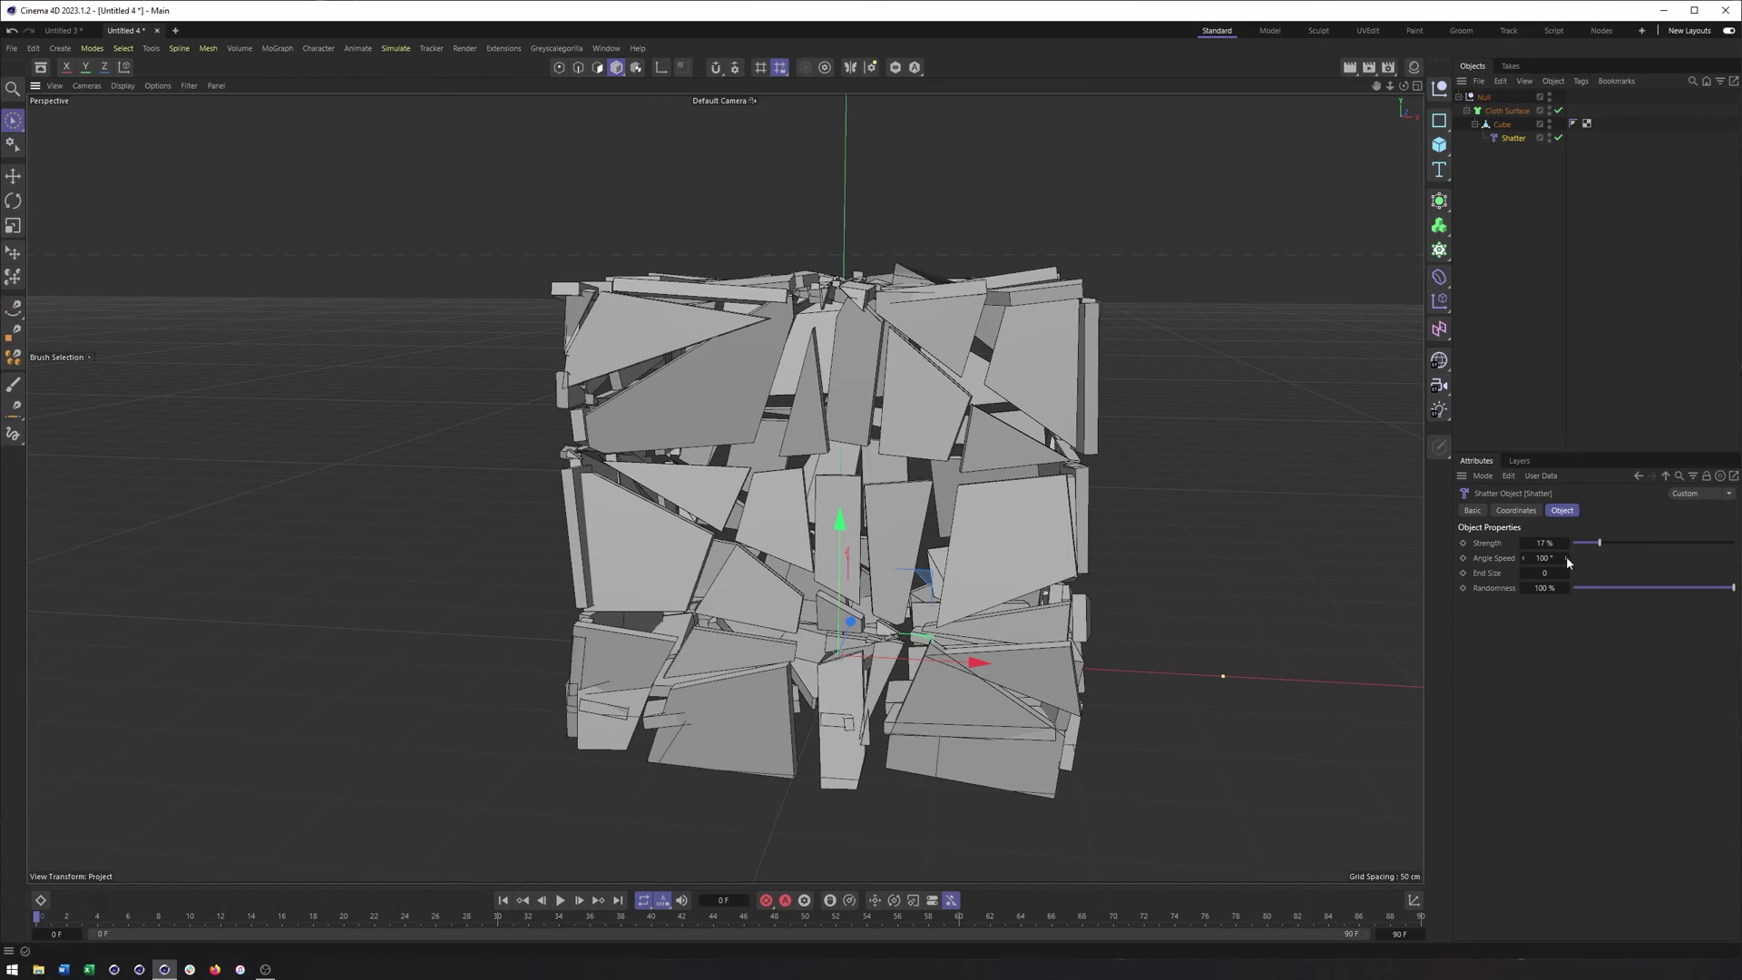
drag(1566, 557, 1649, 554)
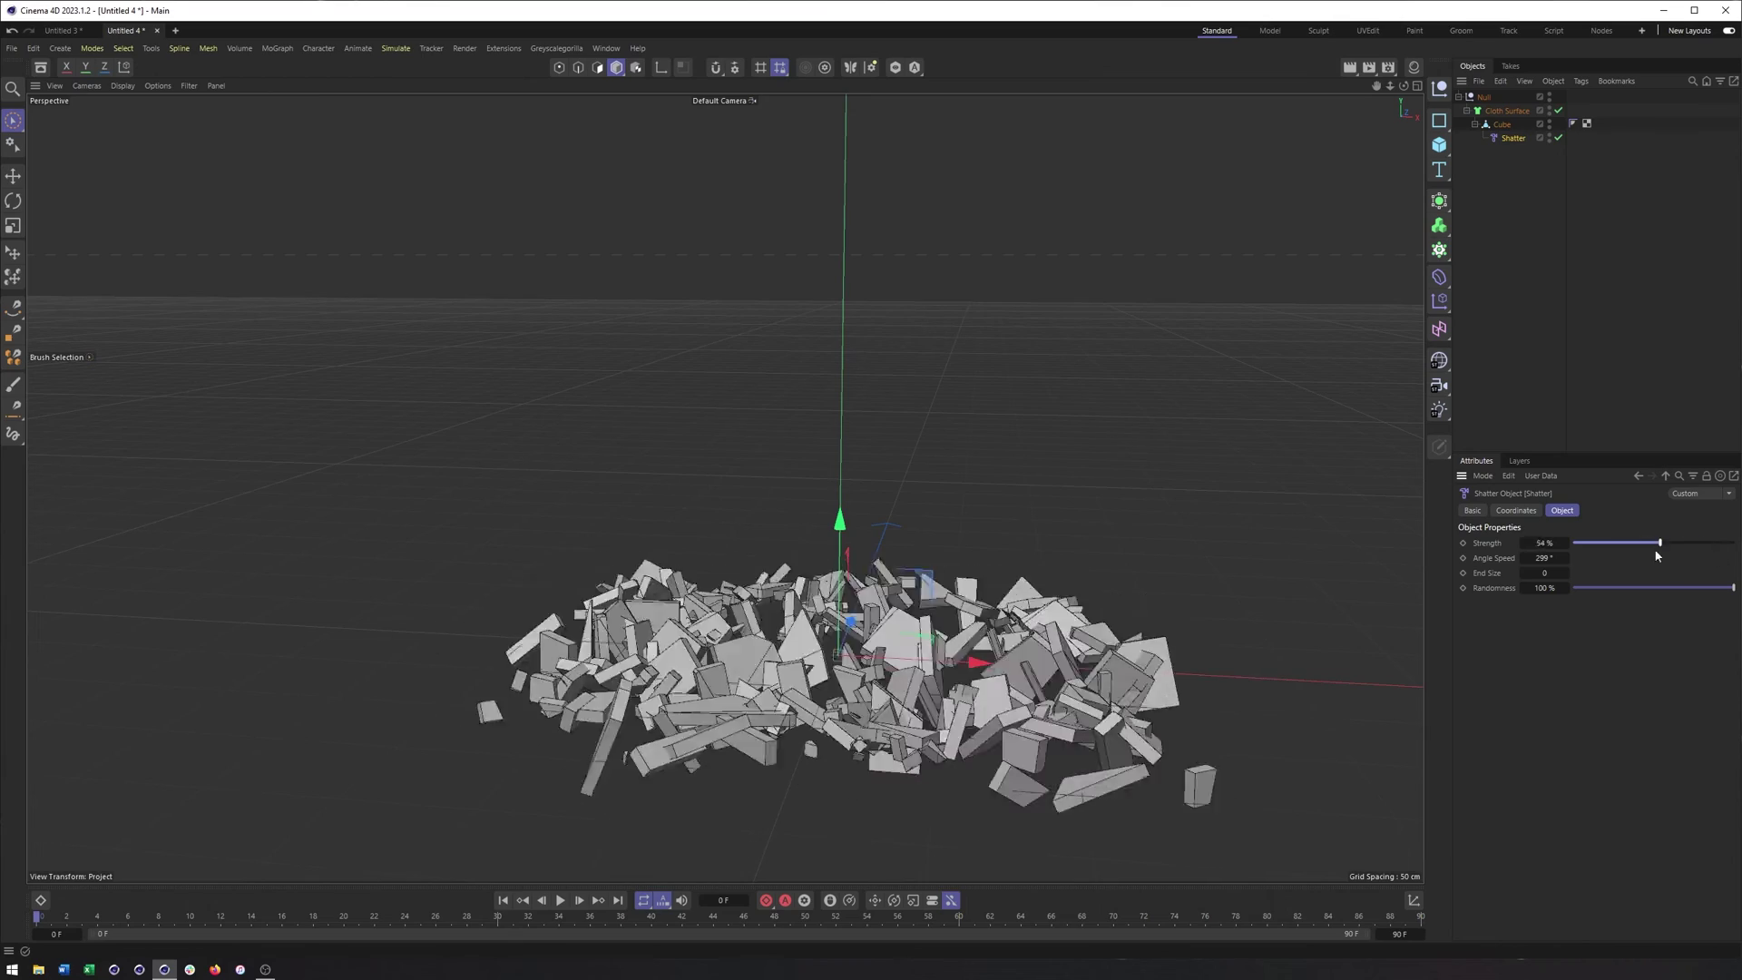
drag(1656, 555, 1565, 549)
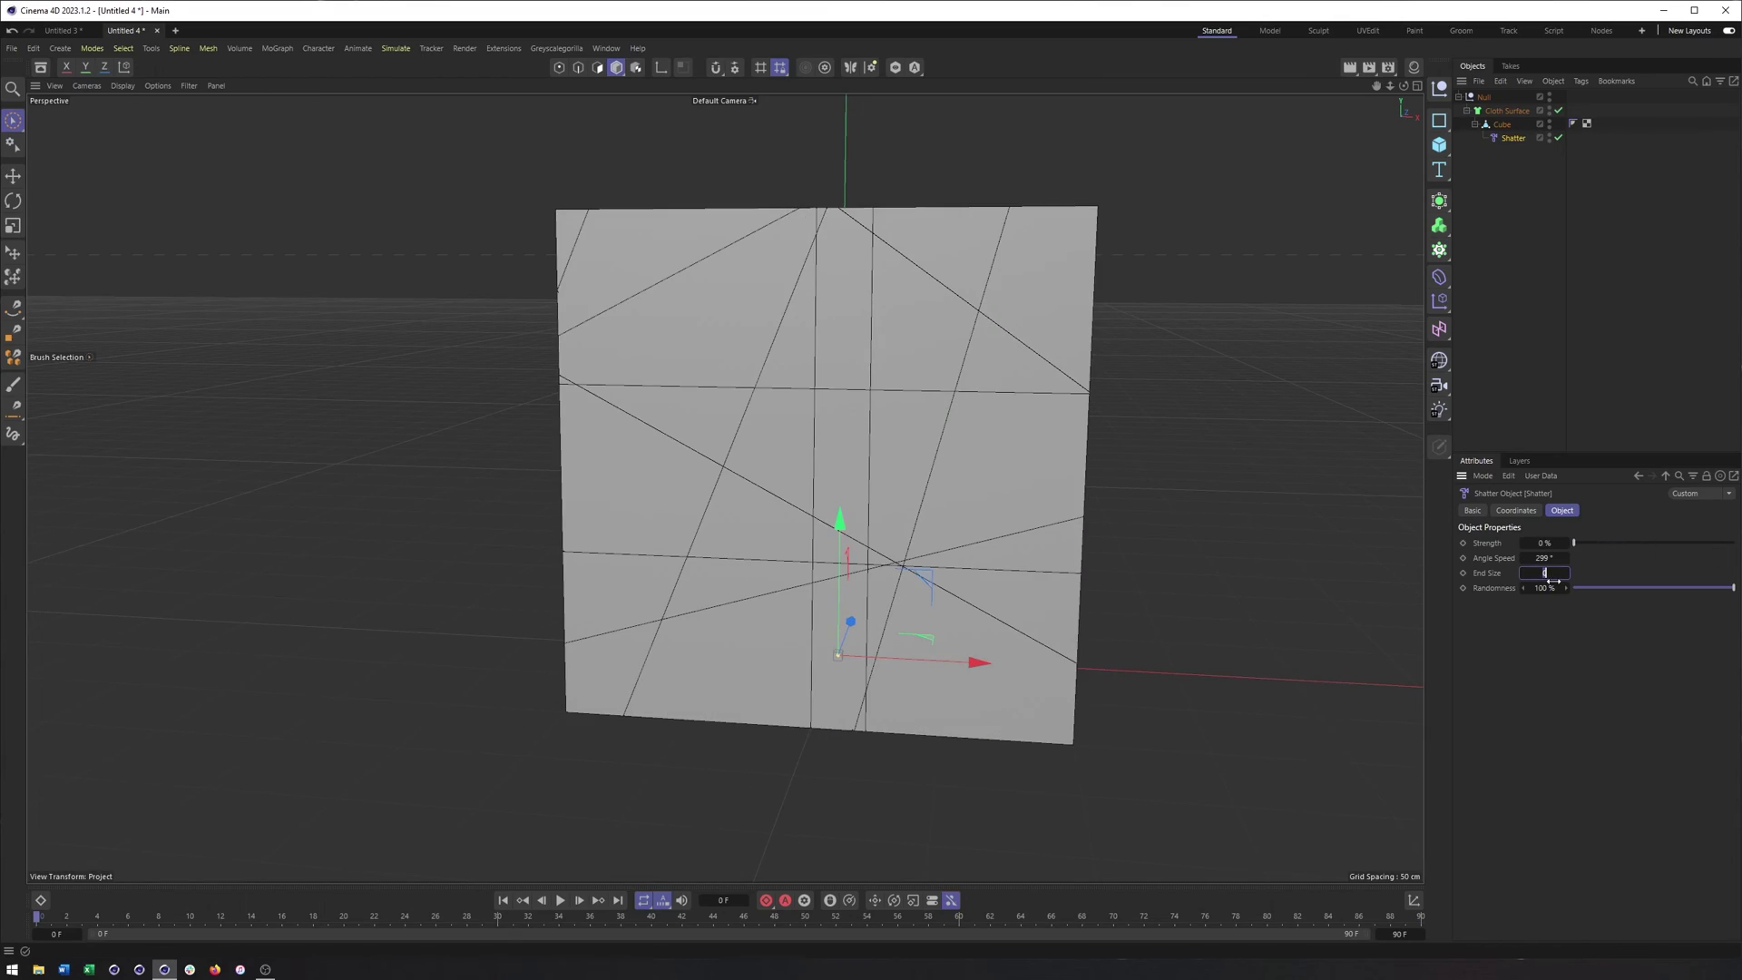
mouse_move(1577, 546)
mouse_down()
mouse_move(1734, 542)
mouse_move(1631, 559)
mouse_move(1689, 559)
mouse_move(1631, 570)
mouse_move(1677, 575)
mouse_move(1576, 564)
mouse_up()
Step: Set Shatter End Size to 0 and preview Strength around 20%
double_click(1562, 572)
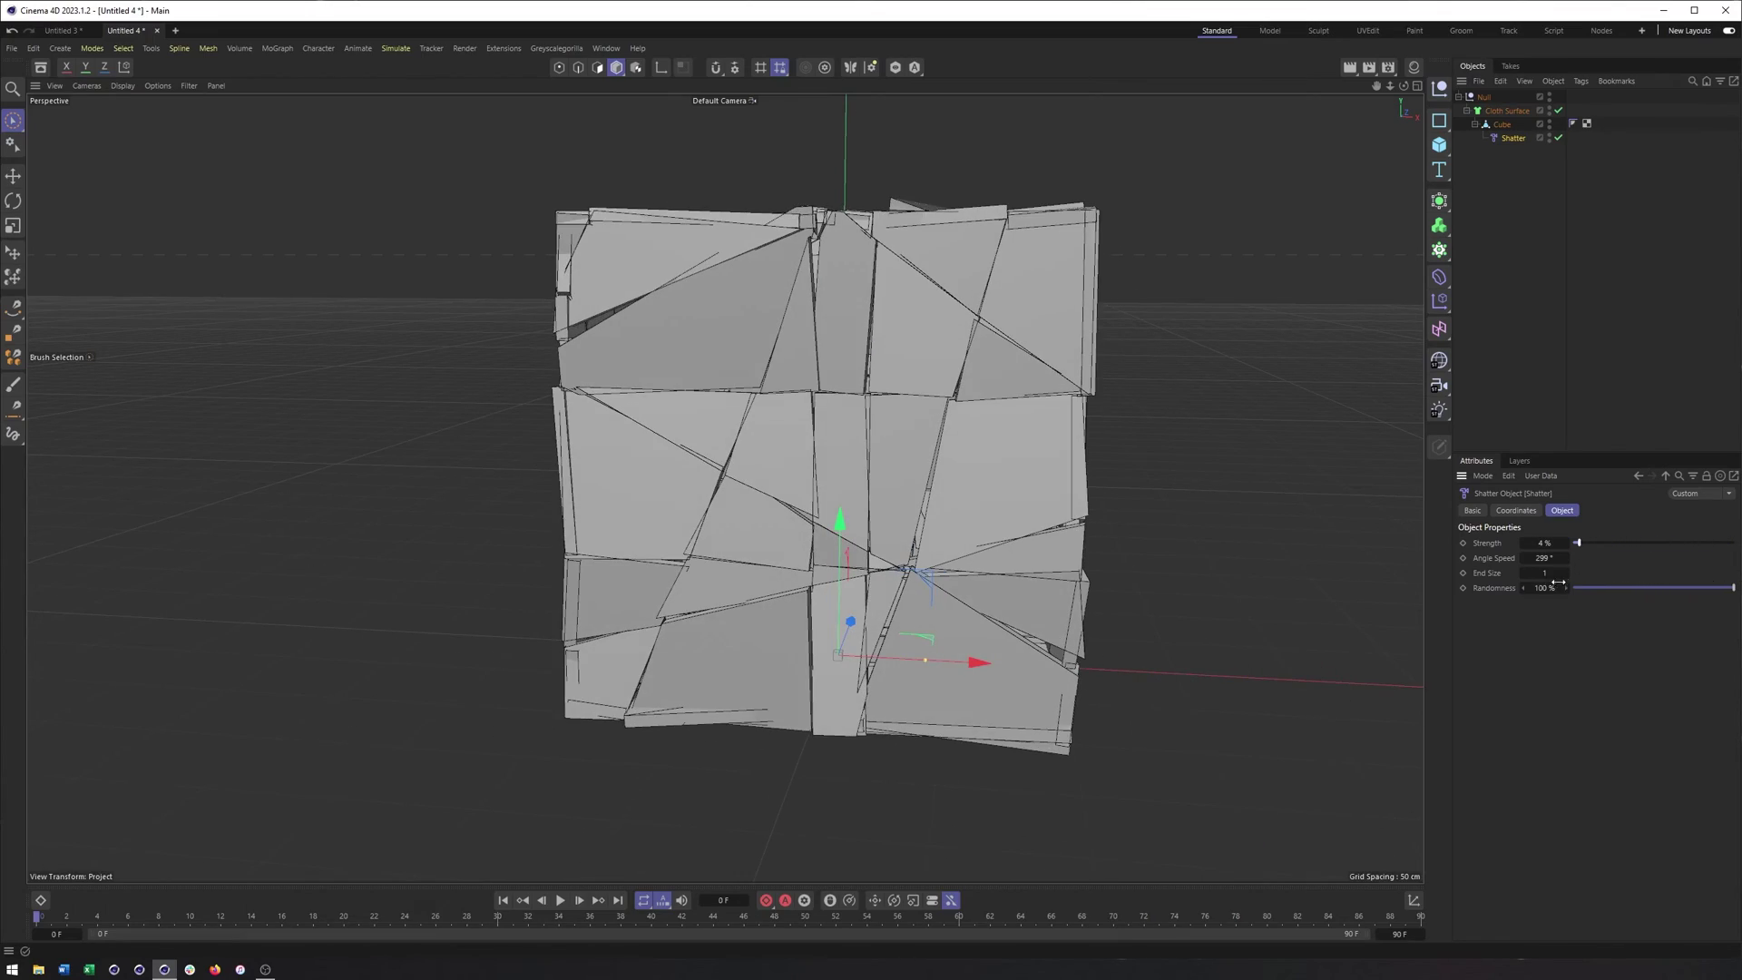
text(0)
key(Return)
mouse_move(745, 461)
alt+mouse_down()
mouse_move(699, 454)
mouse_move(749, 448)
alt+mouse_up()
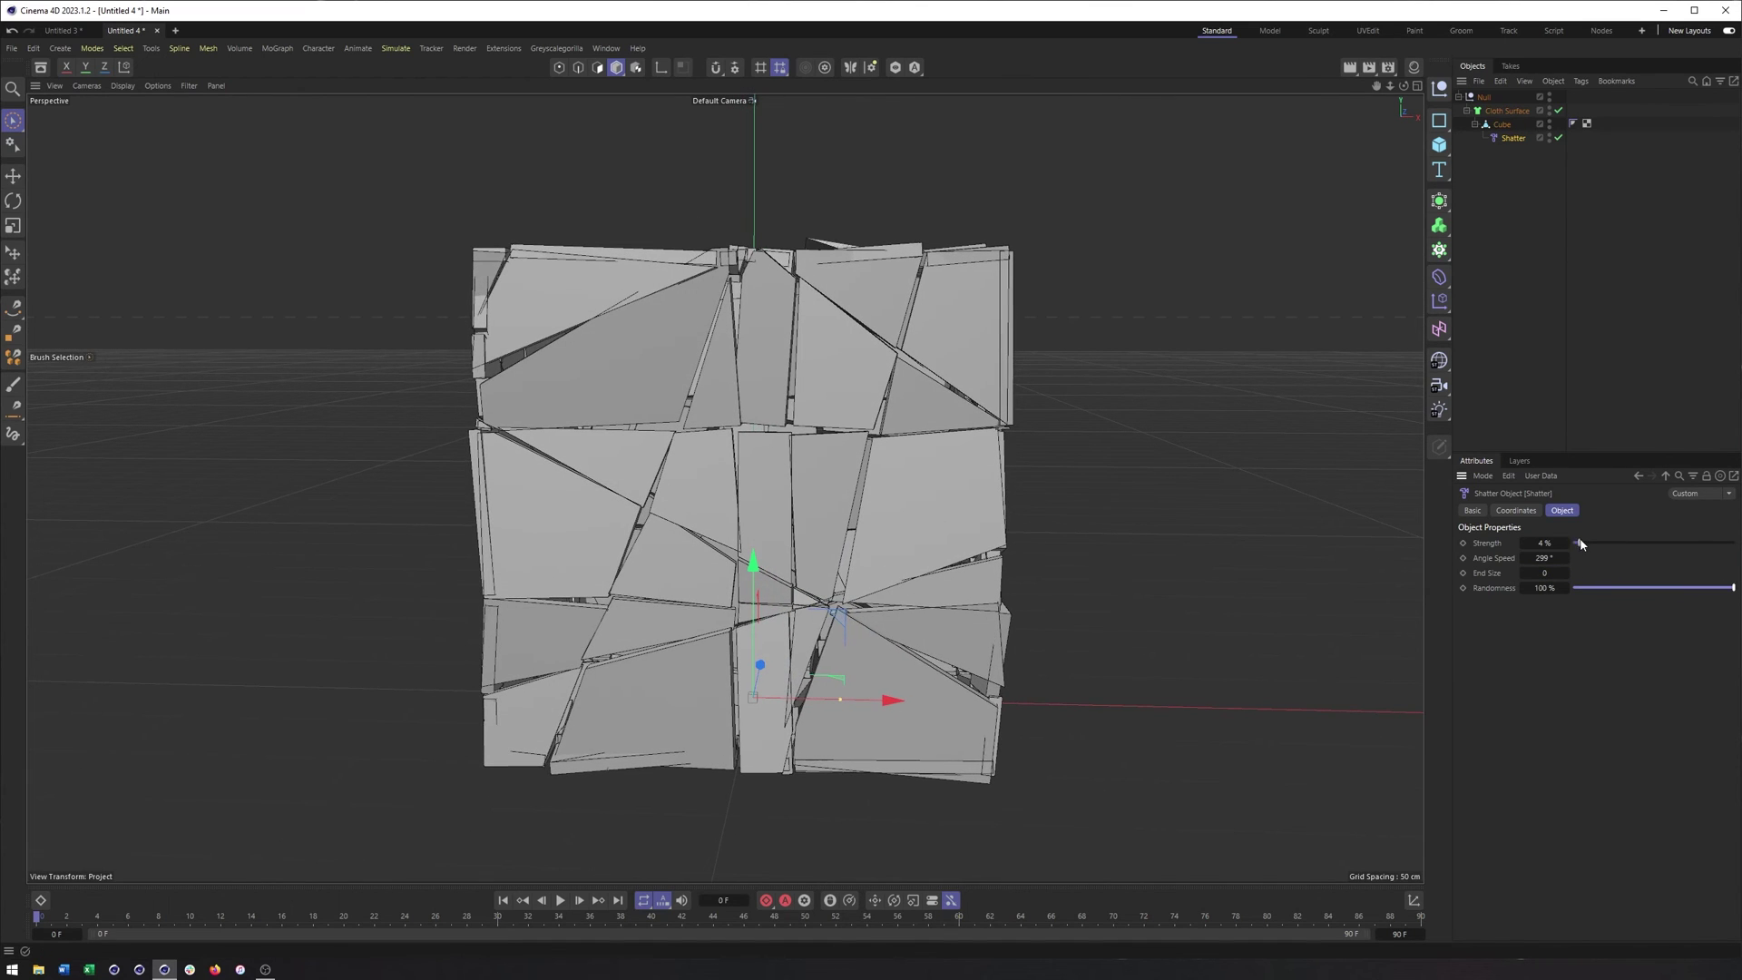
drag(1581, 543, 1735, 587)
click(1583, 588)
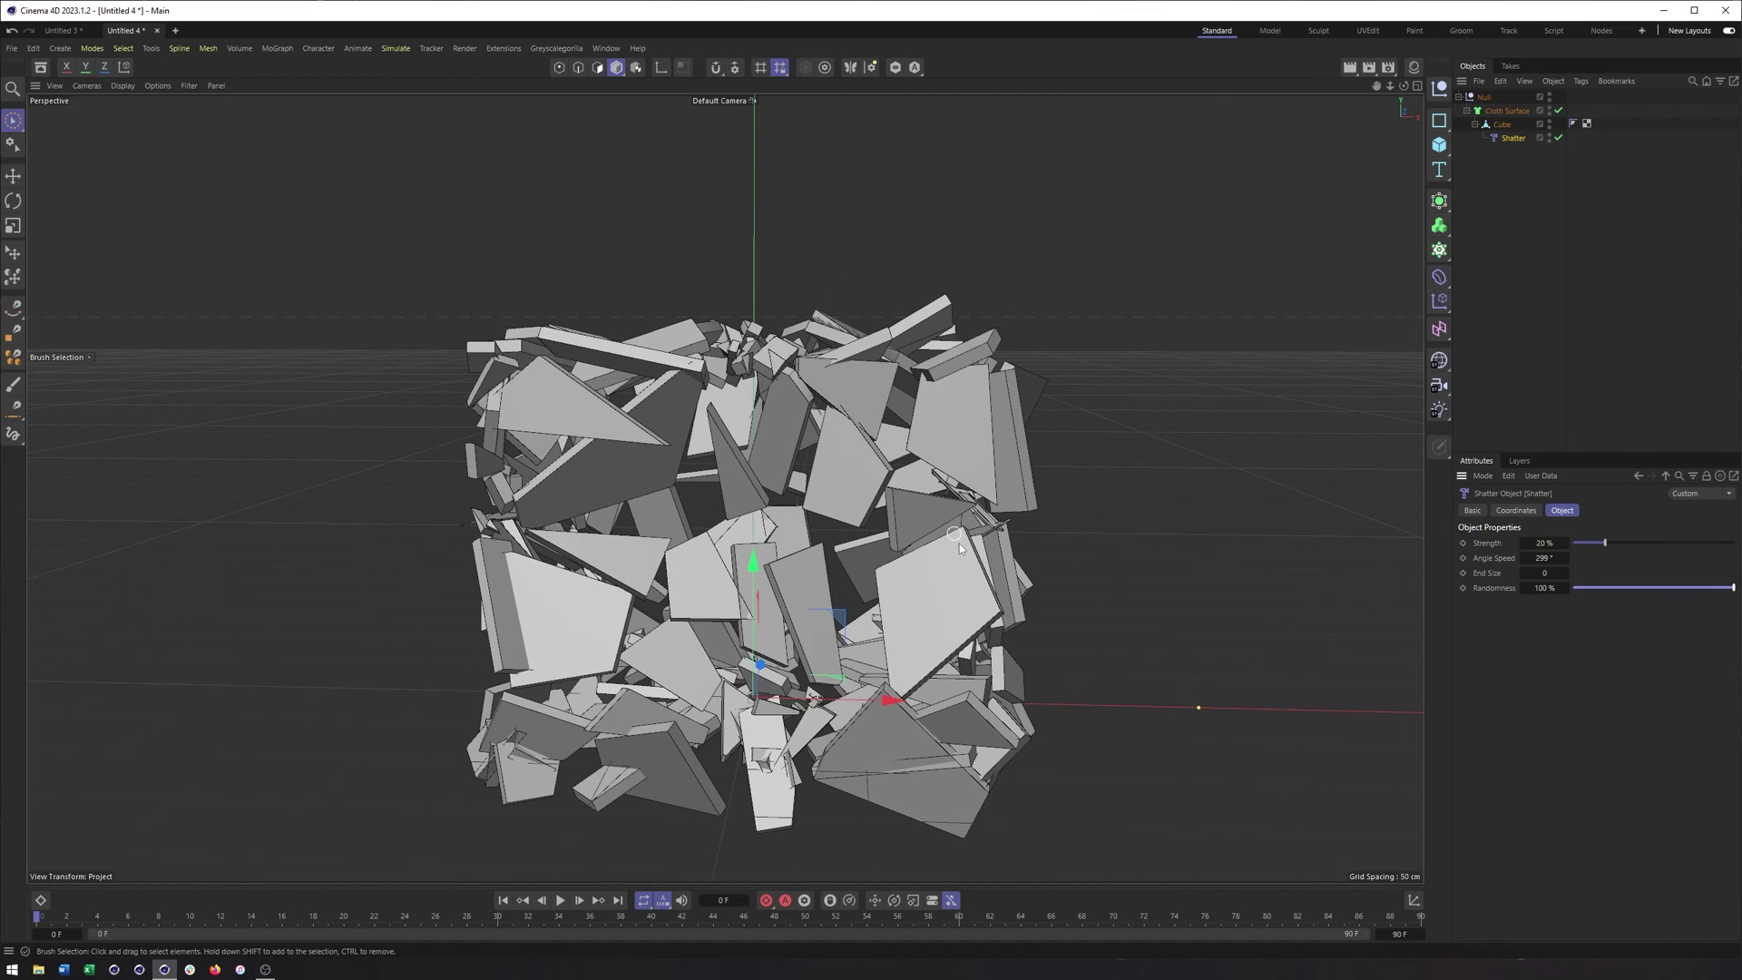
alt+middle_drag(959, 542, 1048, 547)
Step: Test the Randomness slider, then bring Strength back down so the cube is only thinly cracked
drag(1618, 590, 1687, 585)
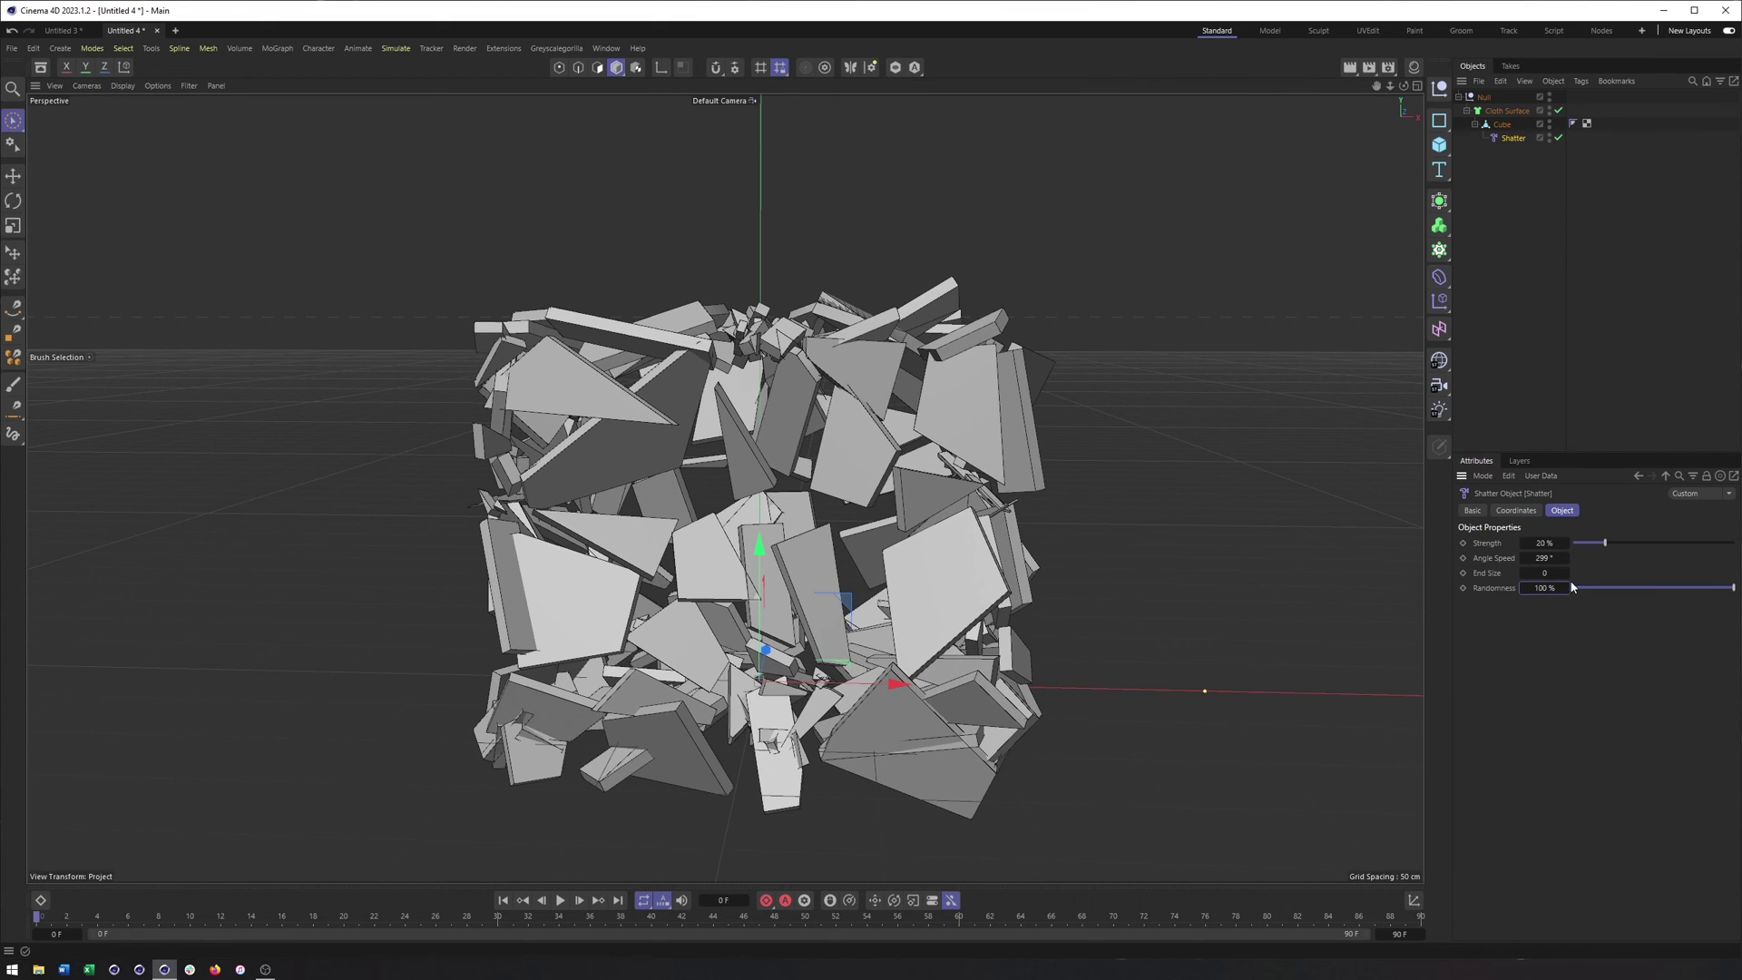
mouse_move(1602, 545)
mouse_down()
mouse_move(1693, 547)
mouse_move(1590, 547)
mouse_up()
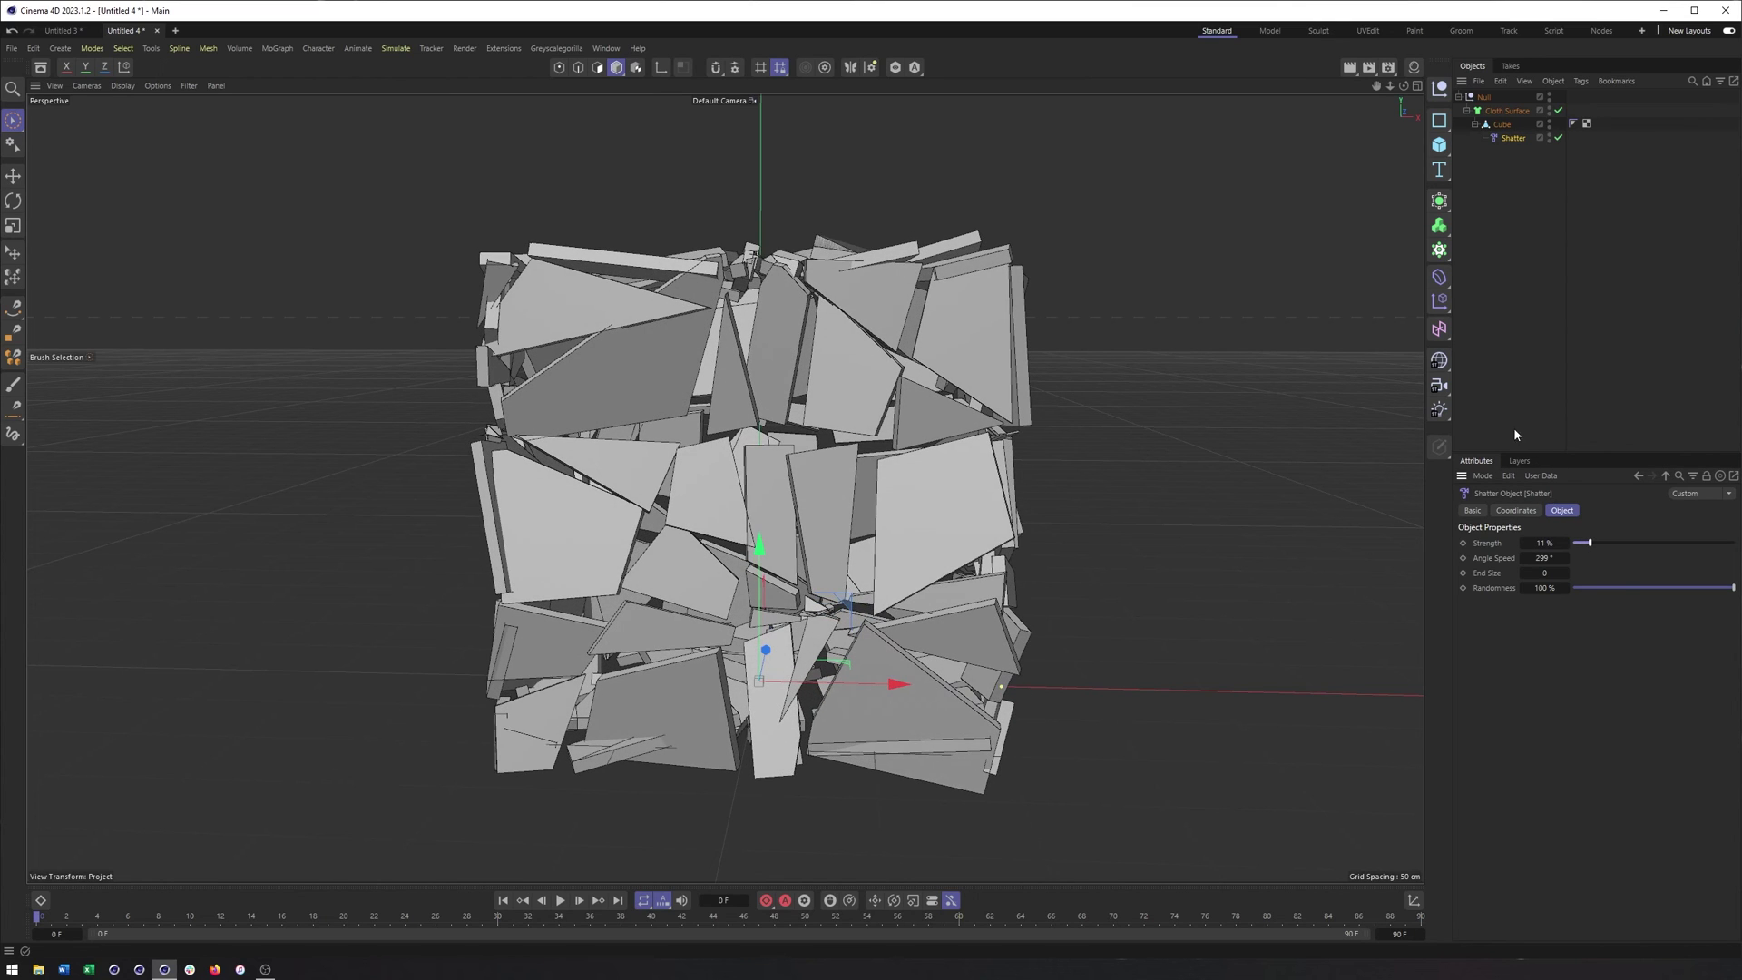
alt+drag(952, 476, 855, 456)
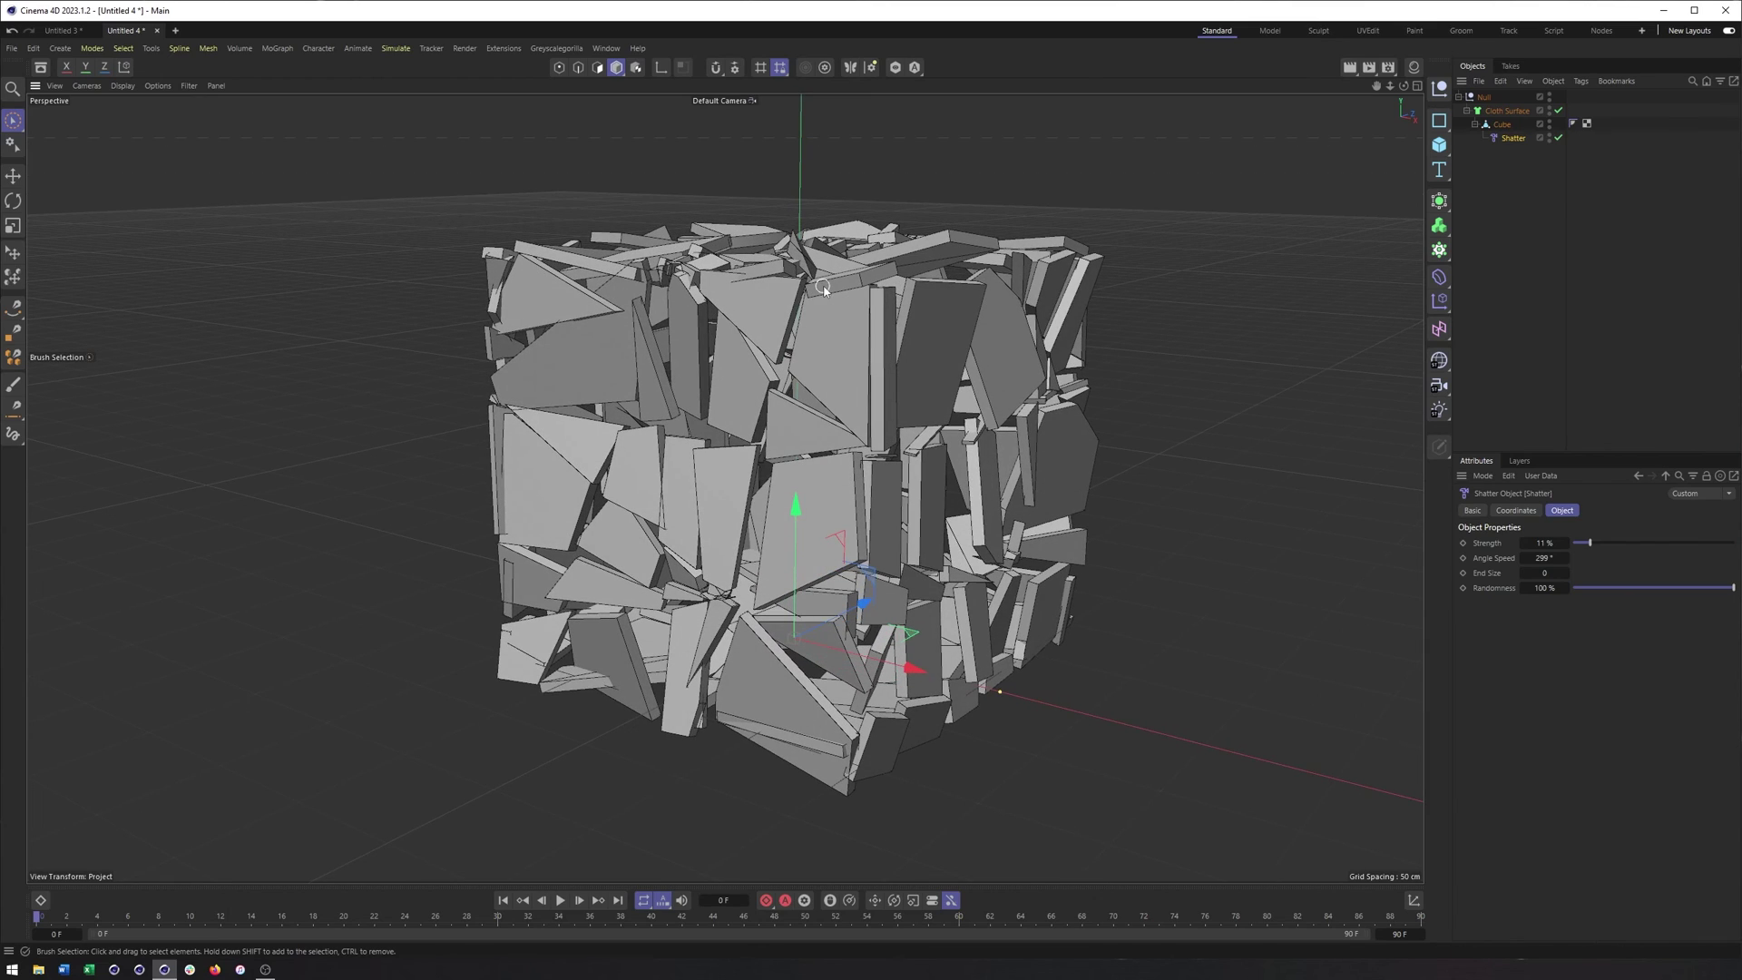
mouse_move(865, 285)
alt+mouse_down()
mouse_move(863, 330)
mouse_move(898, 331)
mouse_move(842, 305)
mouse_move(840, 272)
alt+mouse_up()
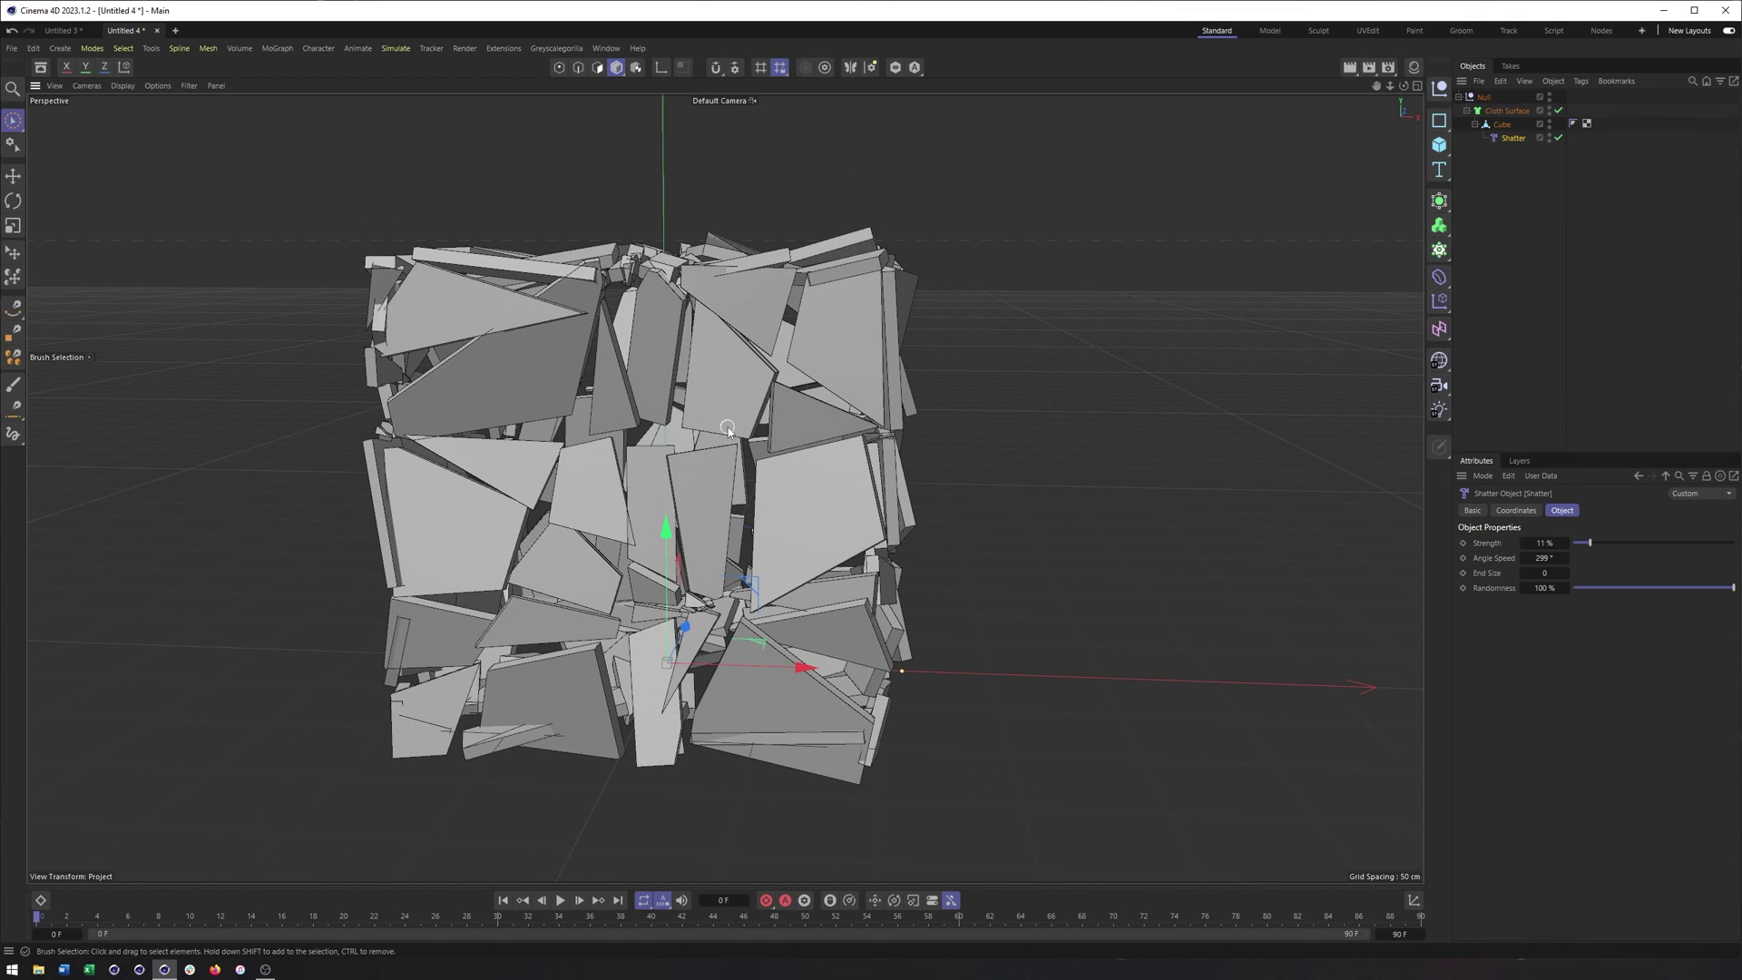
alt+drag(727, 426, 768, 433)
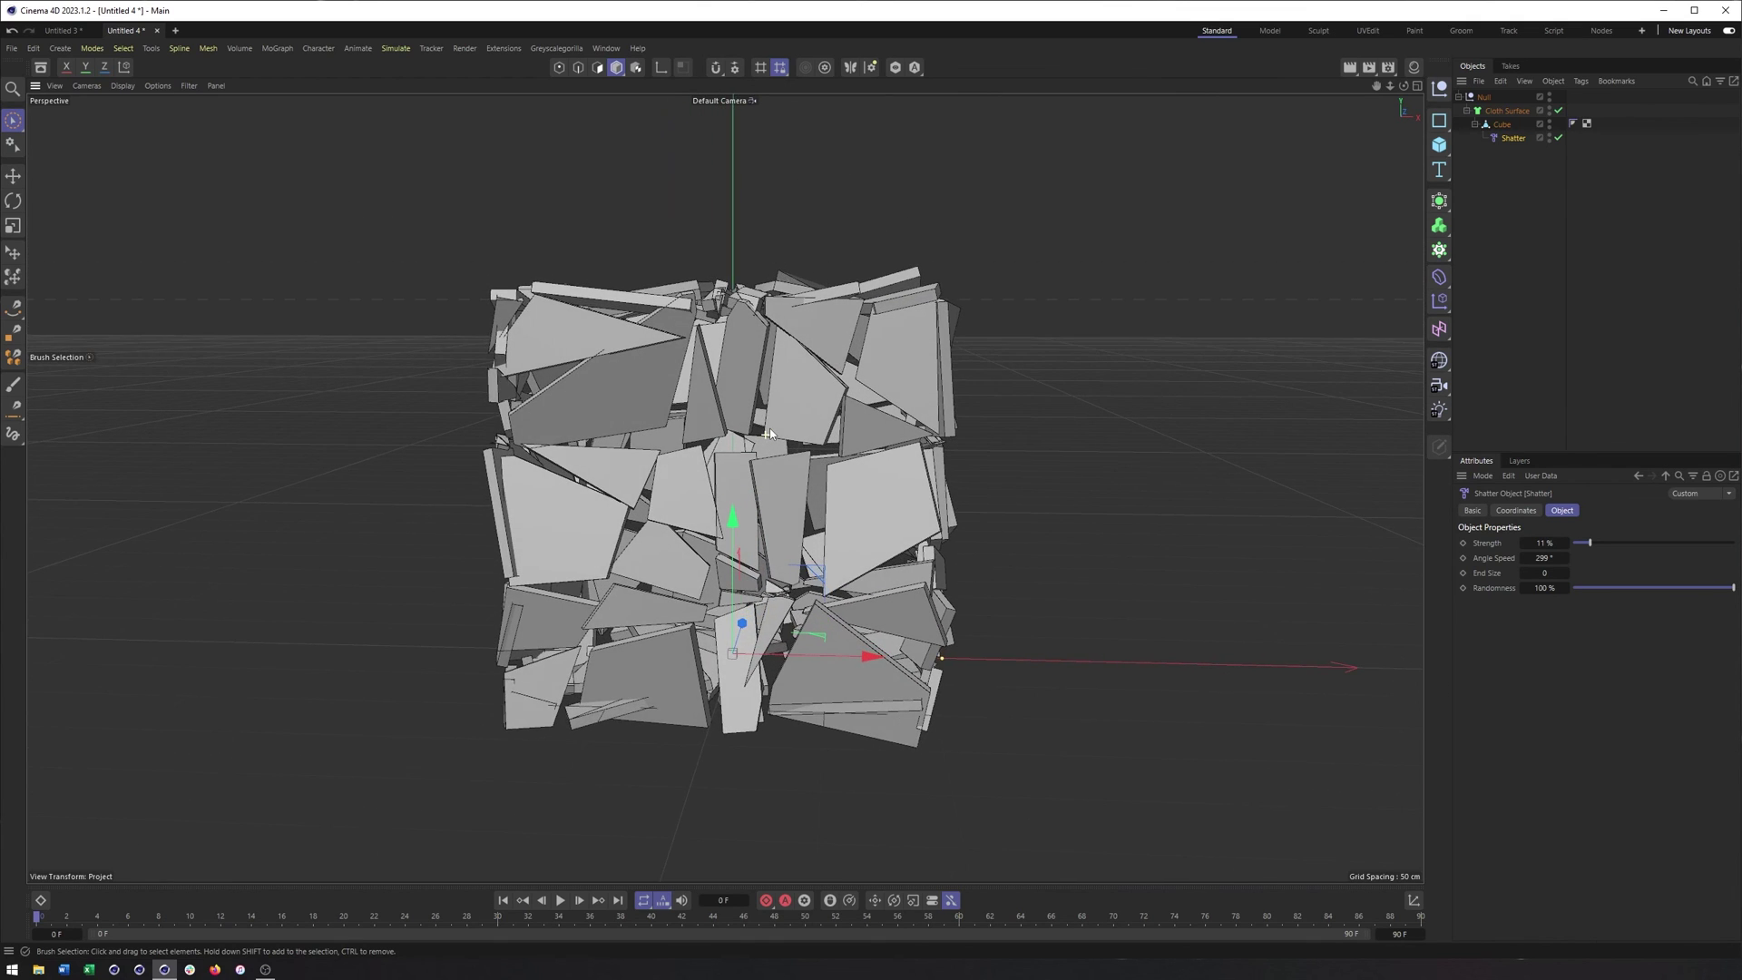
alt+middle_drag(768, 432, 859, 441)
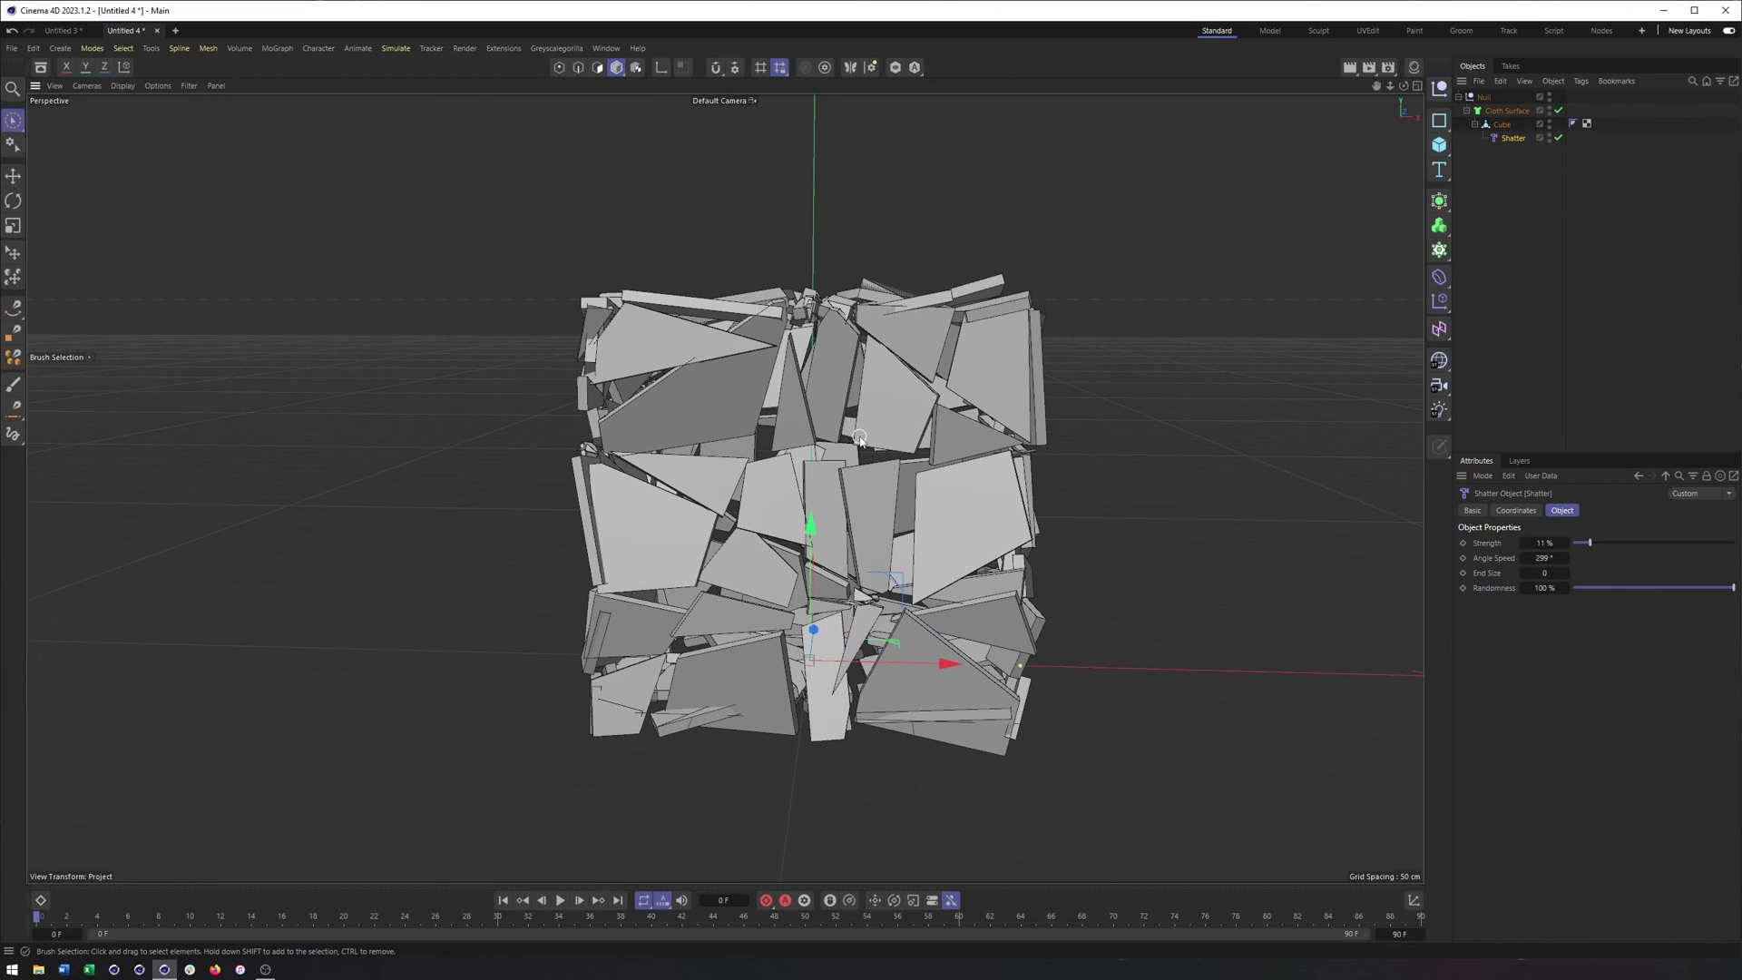
mouse_move(1589, 543)
mouse_down()
mouse_move(1686, 541)
mouse_move(1582, 543)
mouse_up()
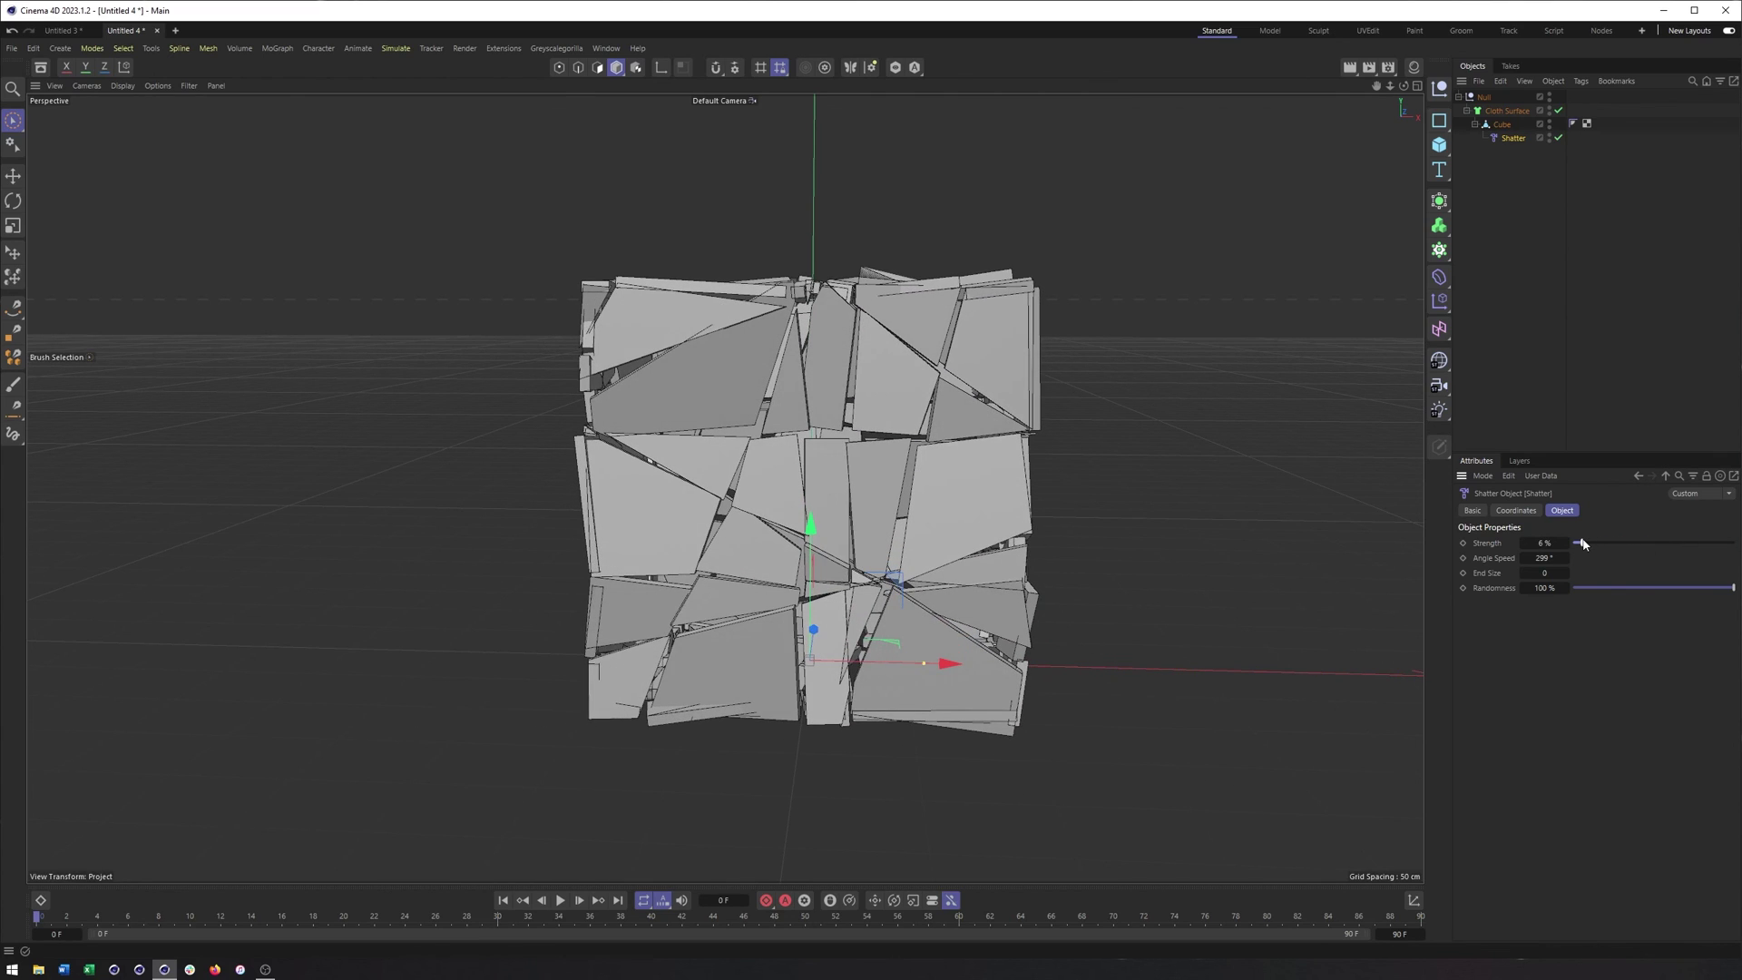